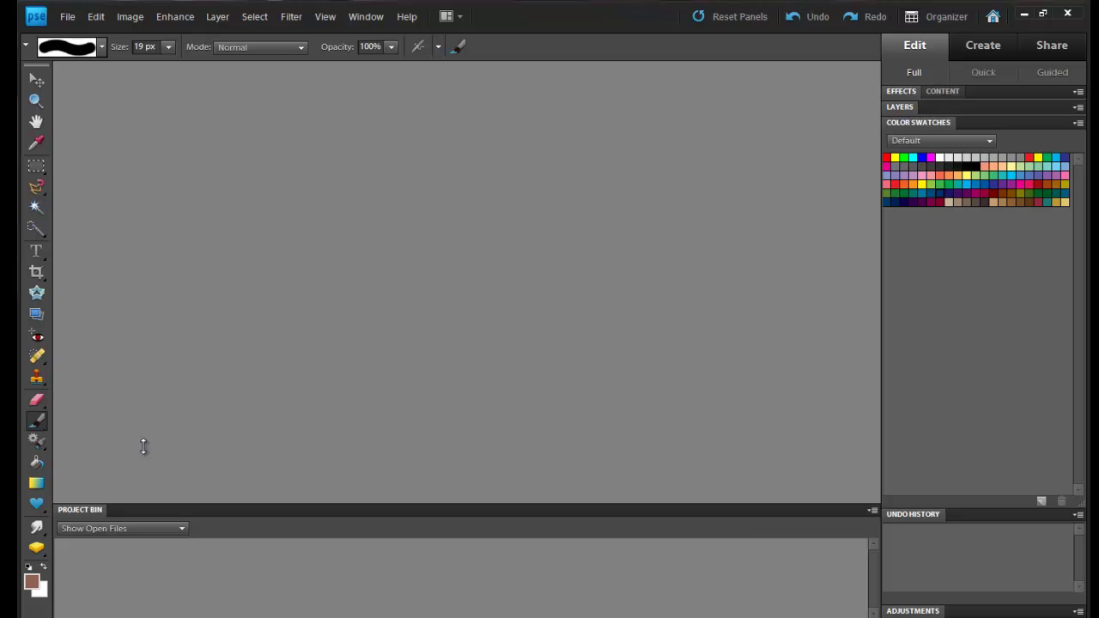
# Create a new blank 21 cm x 29.7 cm file at 300 ppi
pyautogui.click(67, 19)
pyautogui.moveTo(104, 33)
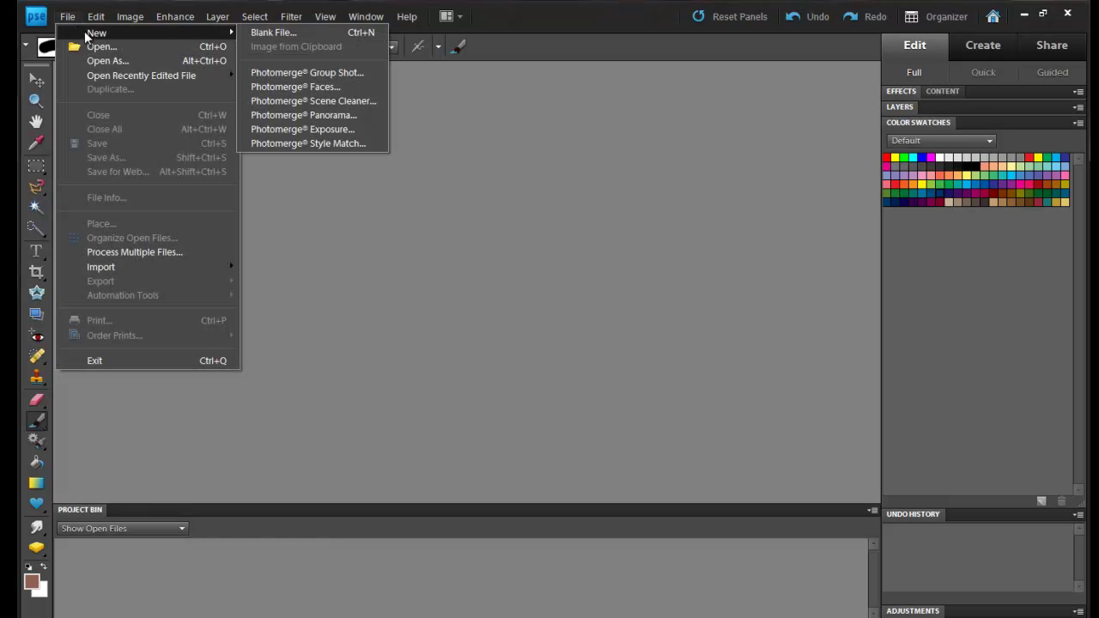
pyautogui.click(259, 32)
pyautogui.click(695, 174)
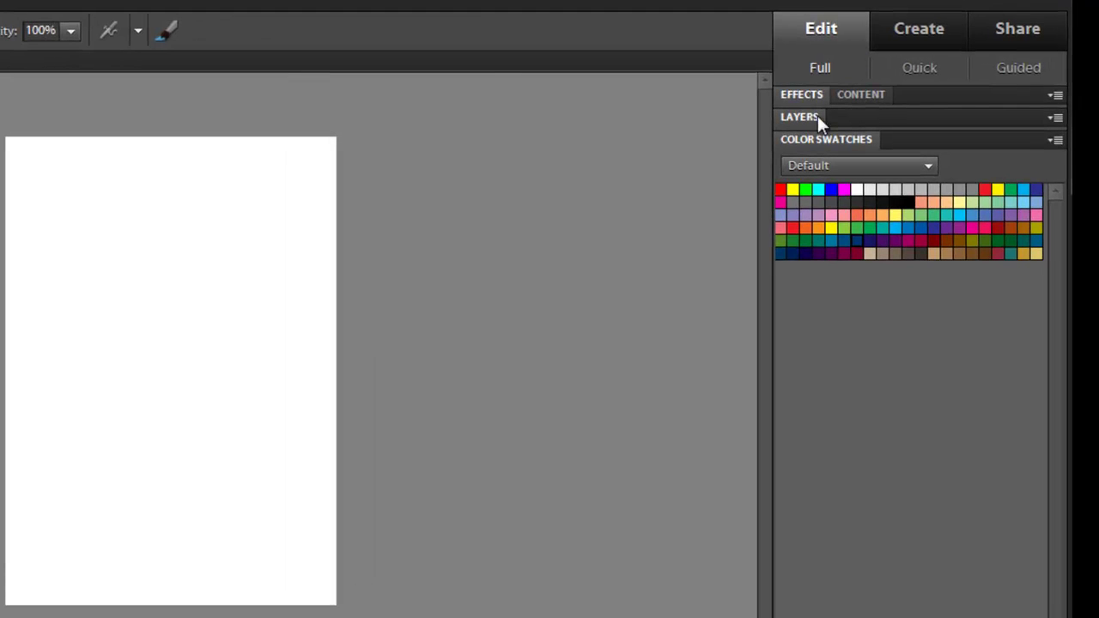
# Add a new empty layer above the Background and hide the Background layer
pyautogui.click(802, 117)
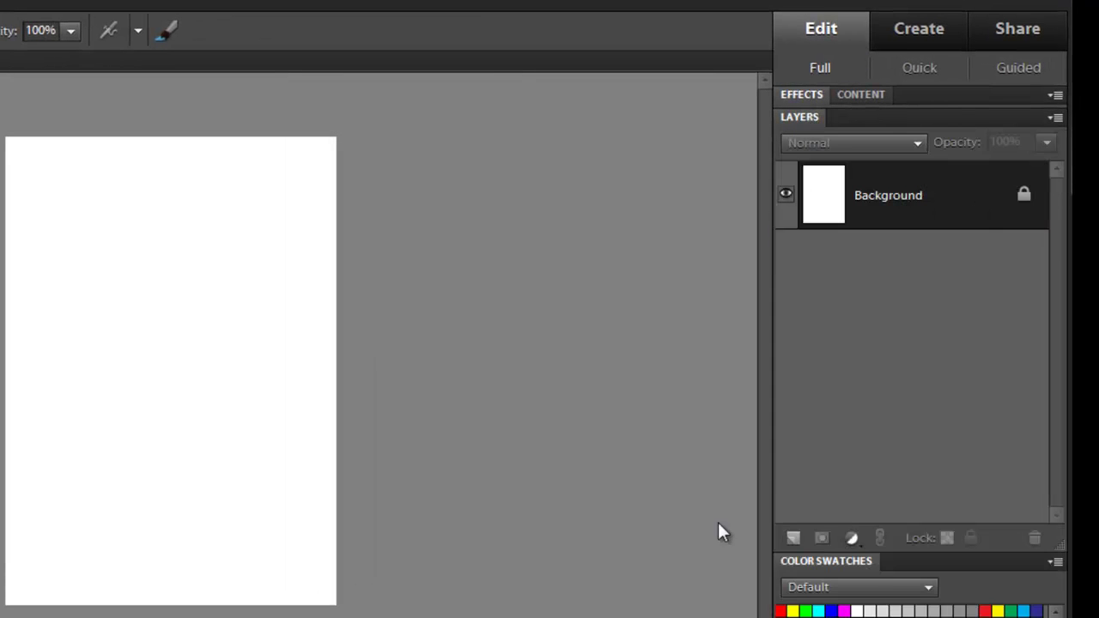
pyautogui.click(794, 539)
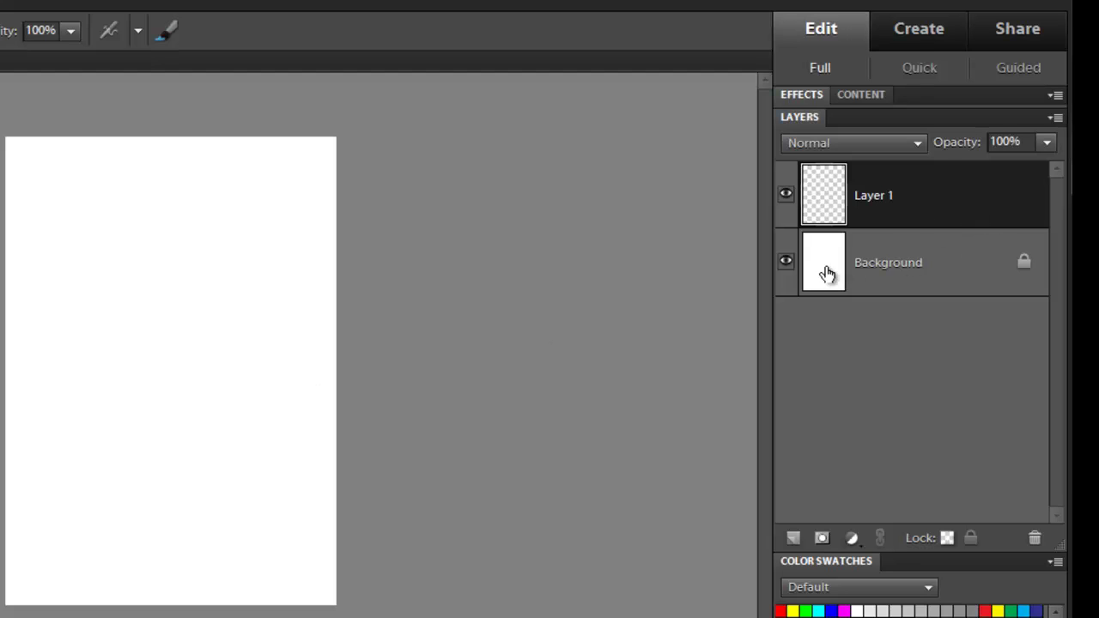
pyautogui.click(786, 265)
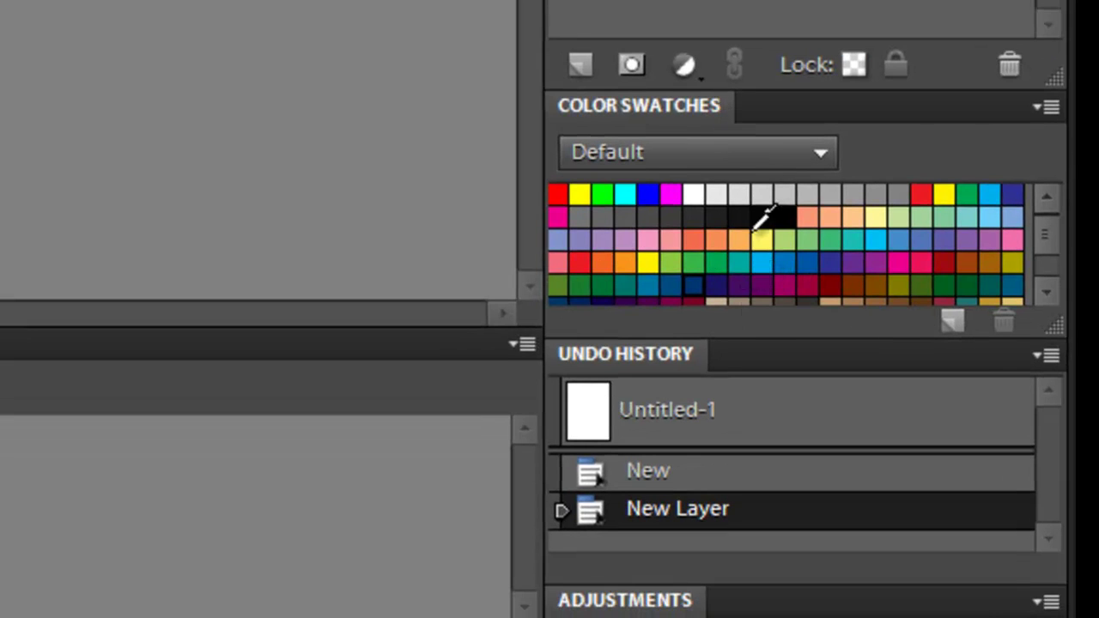
# Fill the whole of Layer 1 with a dark purple swatch using the Paint Bucket
pyautogui.click(741, 286)
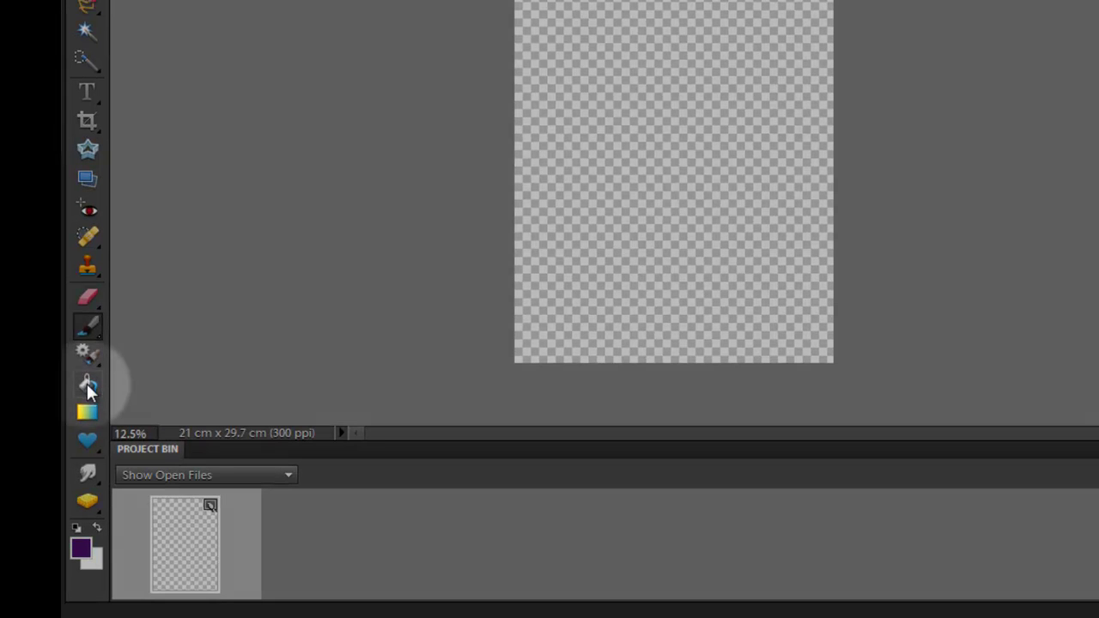
pyautogui.click(87, 384)
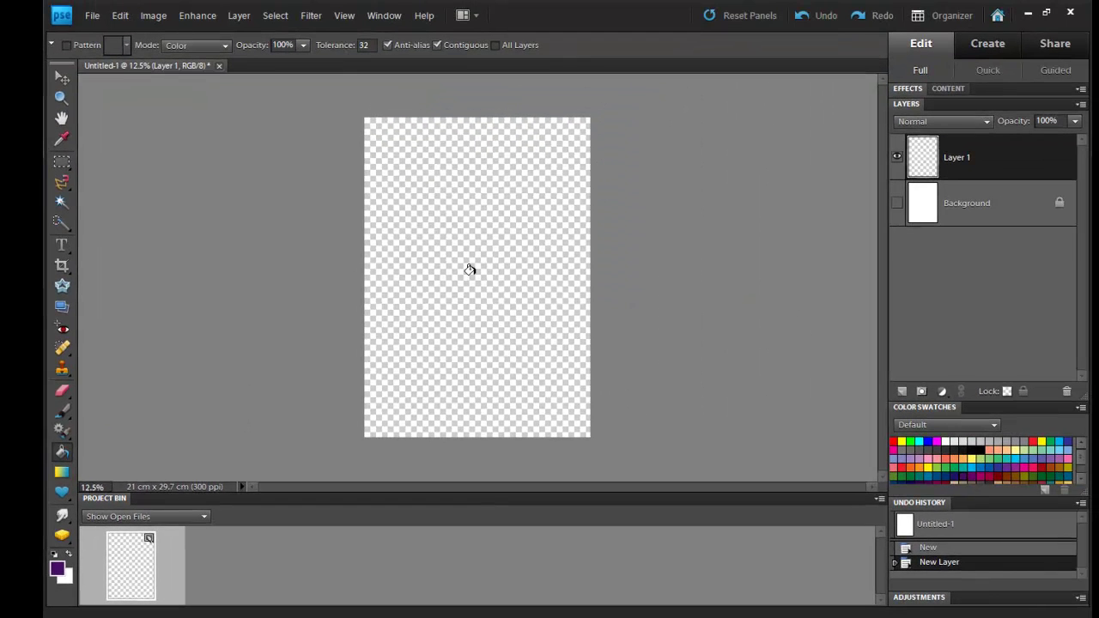
pyautogui.click(473, 272)
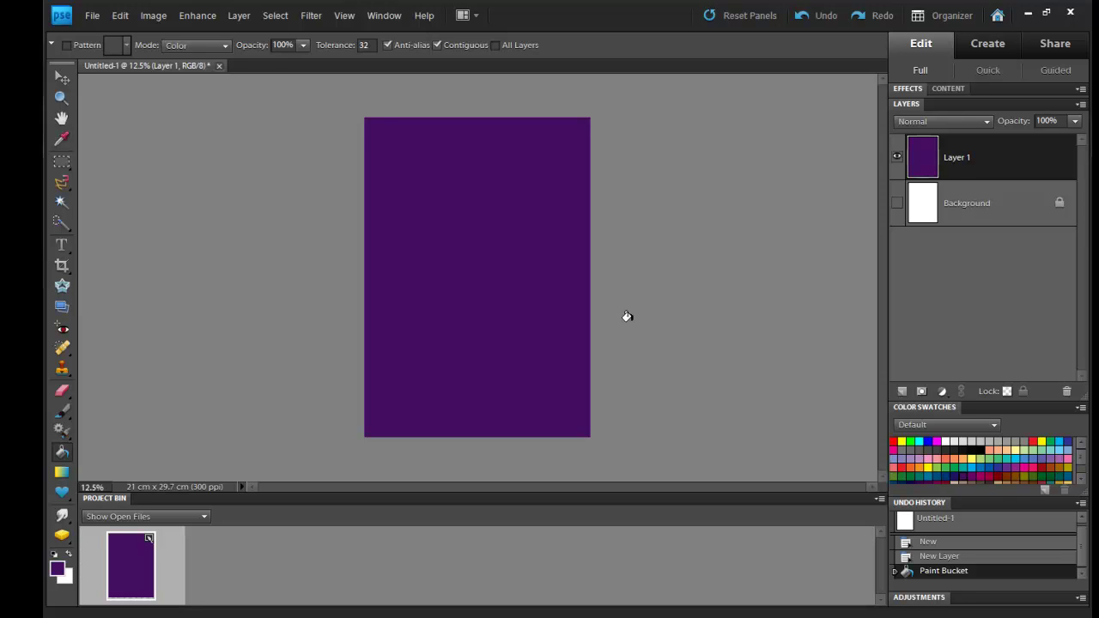
# Add another layer above the purple fill and set up the Brush tool with white as the foreground colour
pyautogui.click(902, 393)
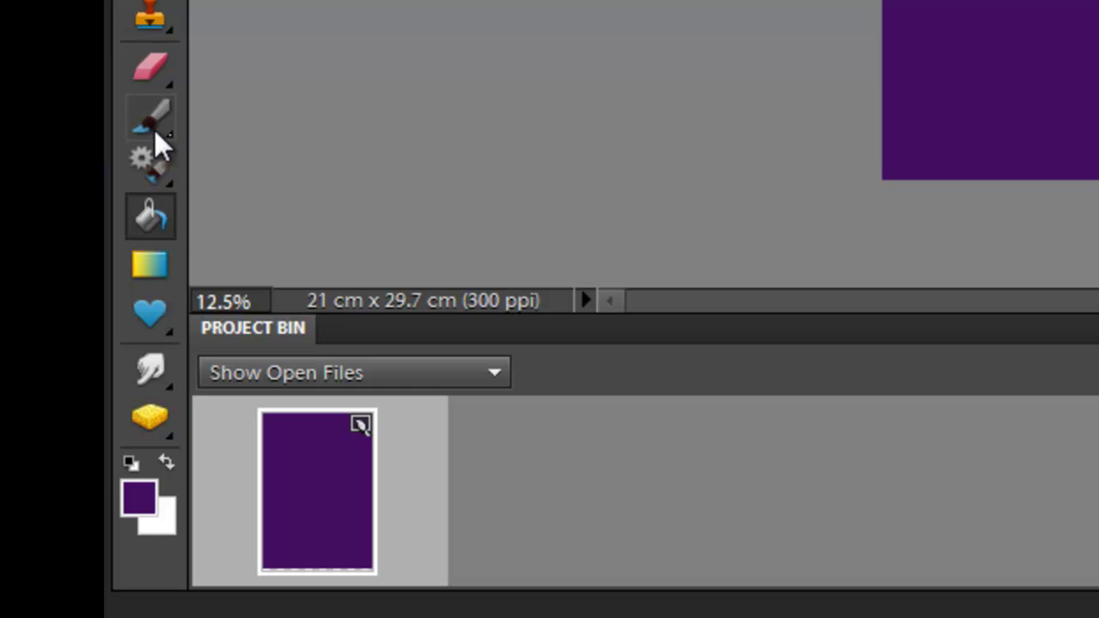
pyautogui.click(157, 125)
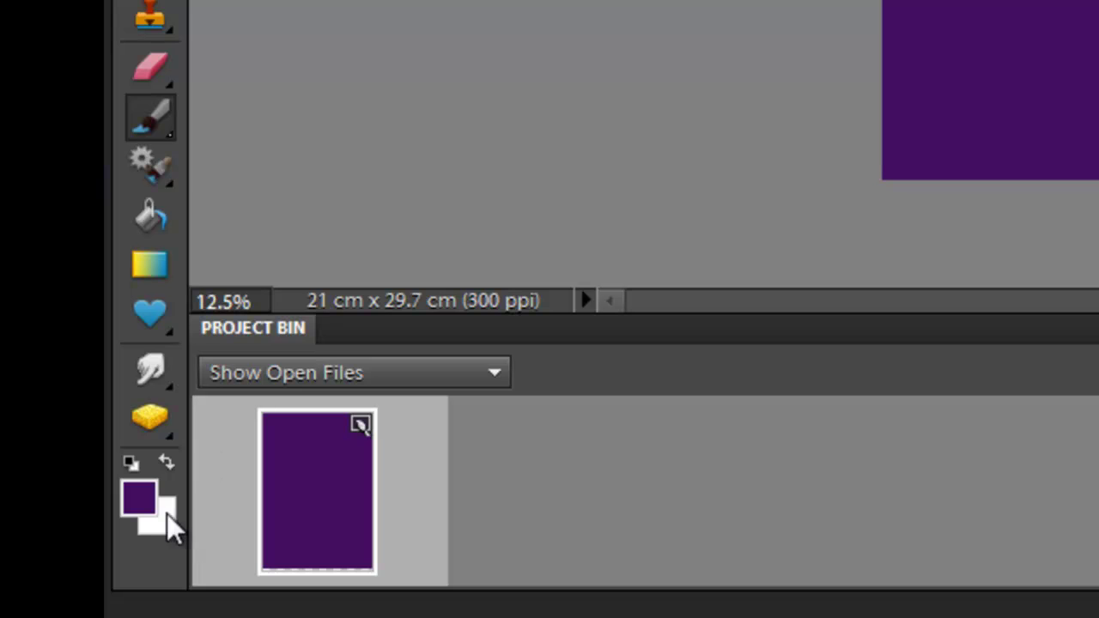
pyautogui.click(166, 463)
pyautogui.click(166, 463)
pyautogui.click(166, 464)
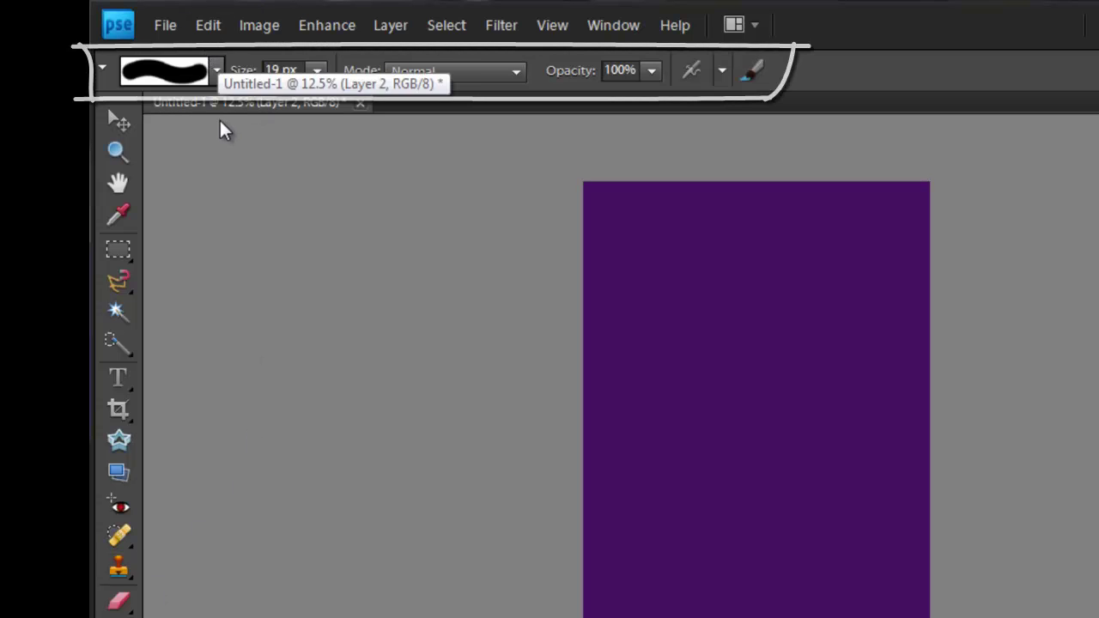
# Load the Default Brushes set and choose the Hard Round 19 pixels brush
pyautogui.click(217, 71)
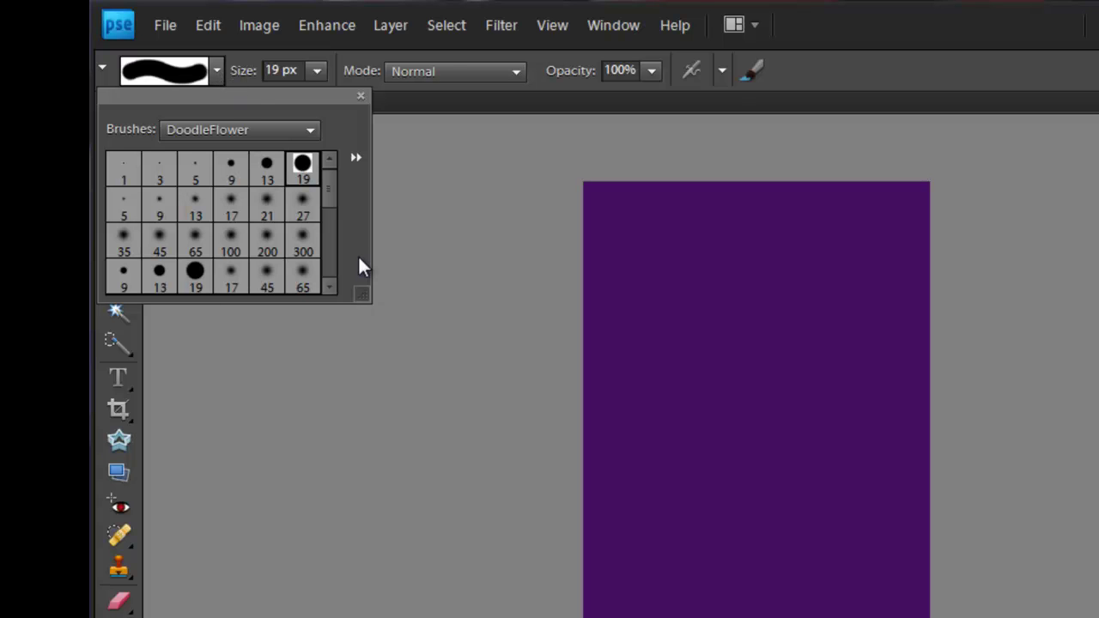
pyautogui.click(309, 131)
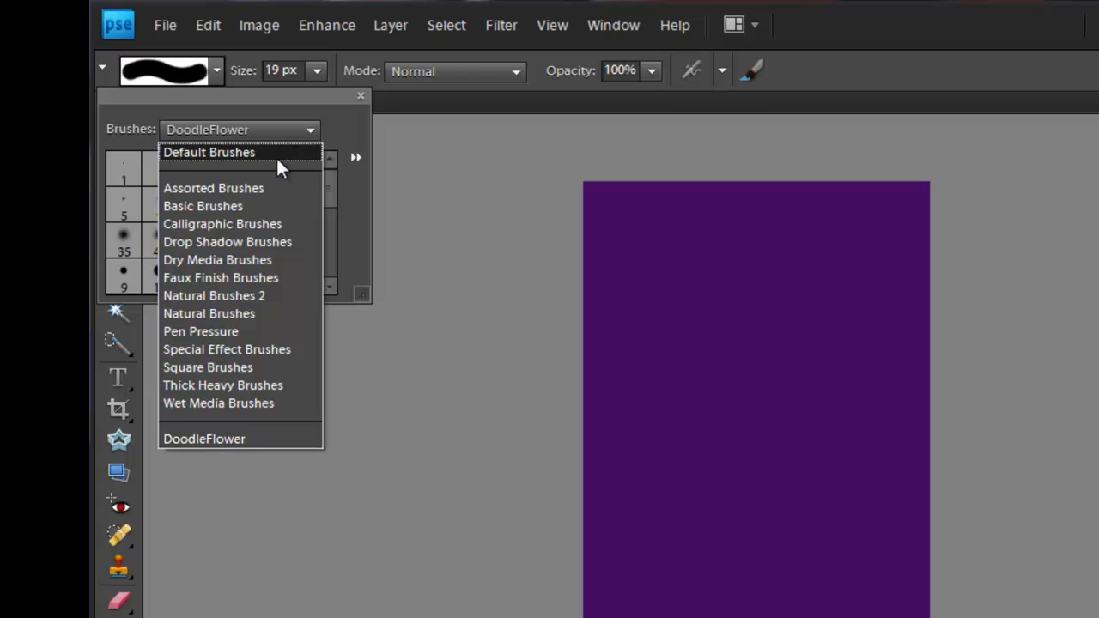
pyautogui.click(277, 155)
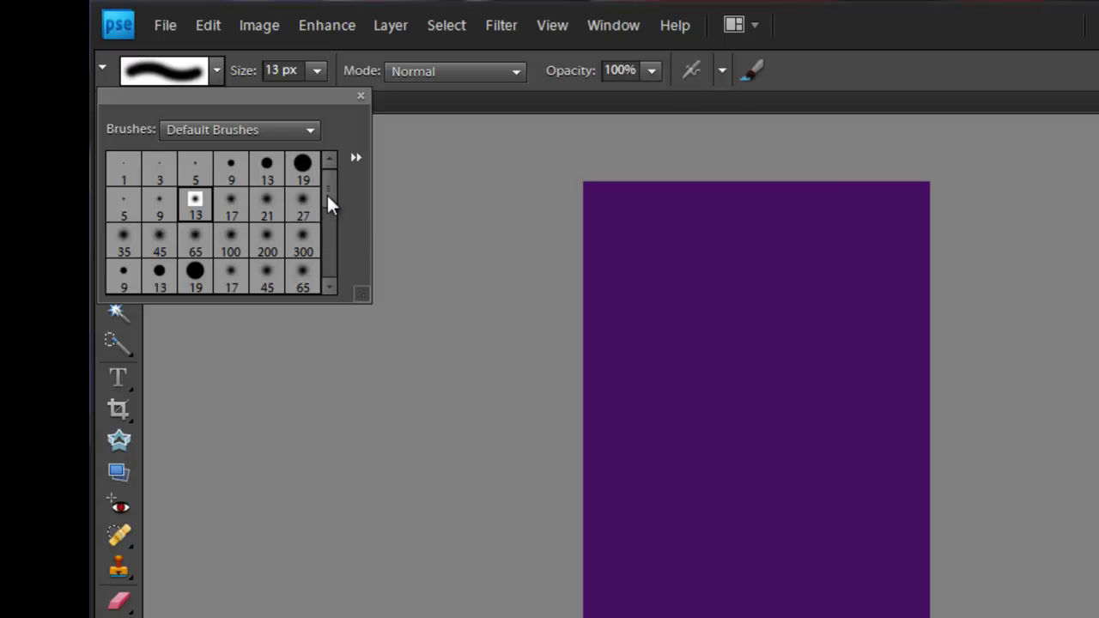
pyautogui.moveTo(329, 191); pyautogui.dragTo(332, 219)
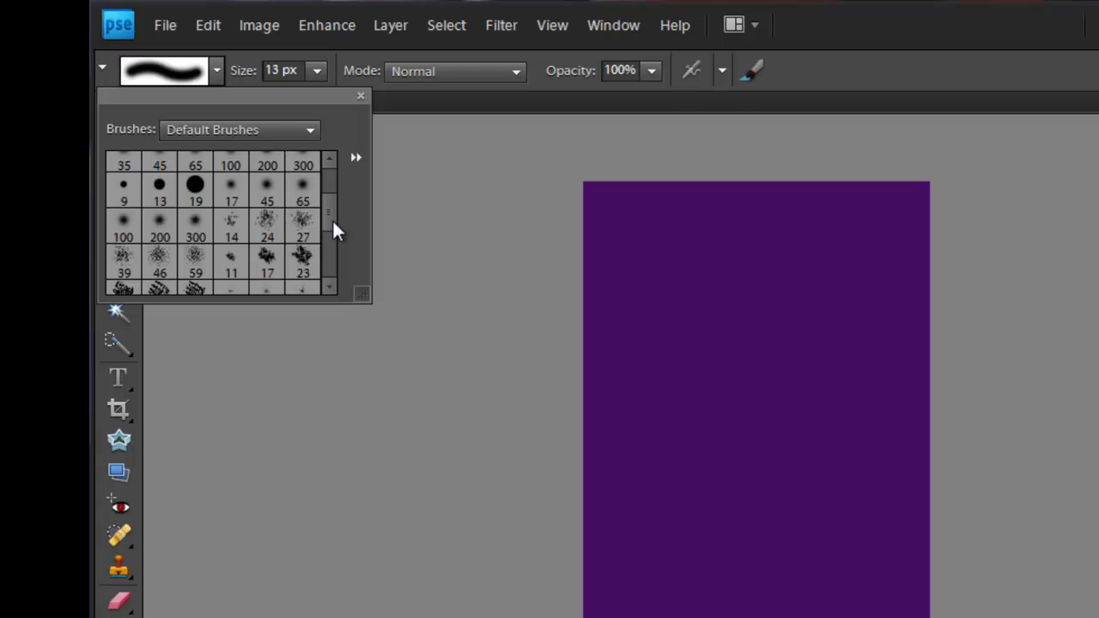
pyautogui.moveTo(332, 215)
pyautogui.mouseDown()
pyautogui.moveTo(333, 261)
pyautogui.moveTo(335, 193)
pyautogui.mouseUp()
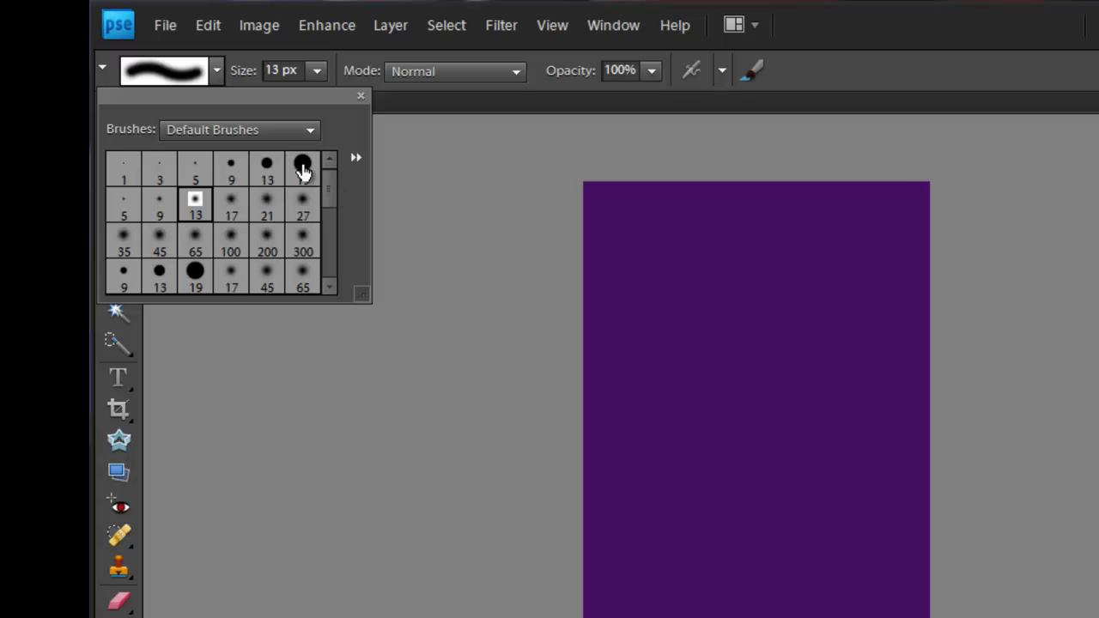
pyautogui.click(302, 163)
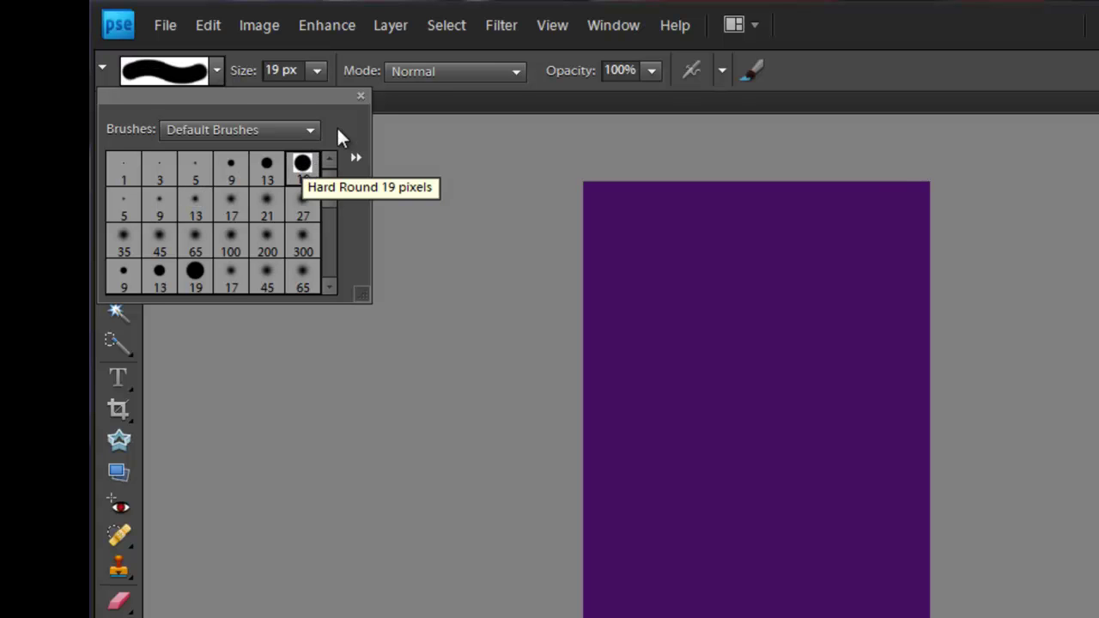
pyautogui.click(360, 95)
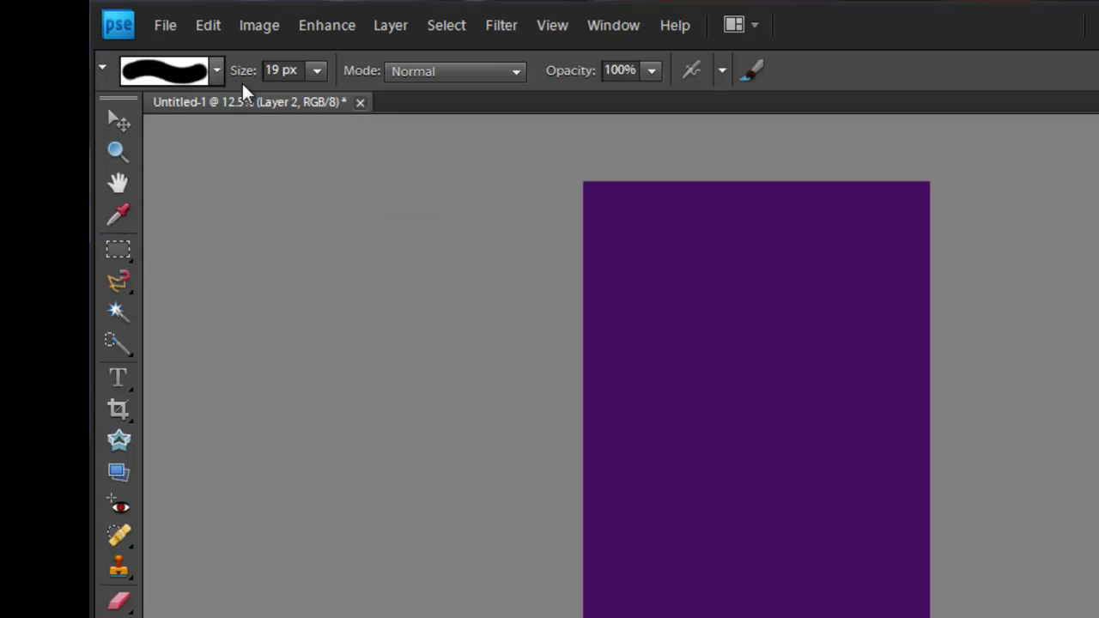
# With a 101 px brush, paint a white rectangular frame divided by three horizontal lines and one vertical line on Layer 2
pyautogui.click(316, 71)
pyautogui.moveTo(317, 97); pyautogui.dragTo(379, 98)
pyautogui.click(318, 72)
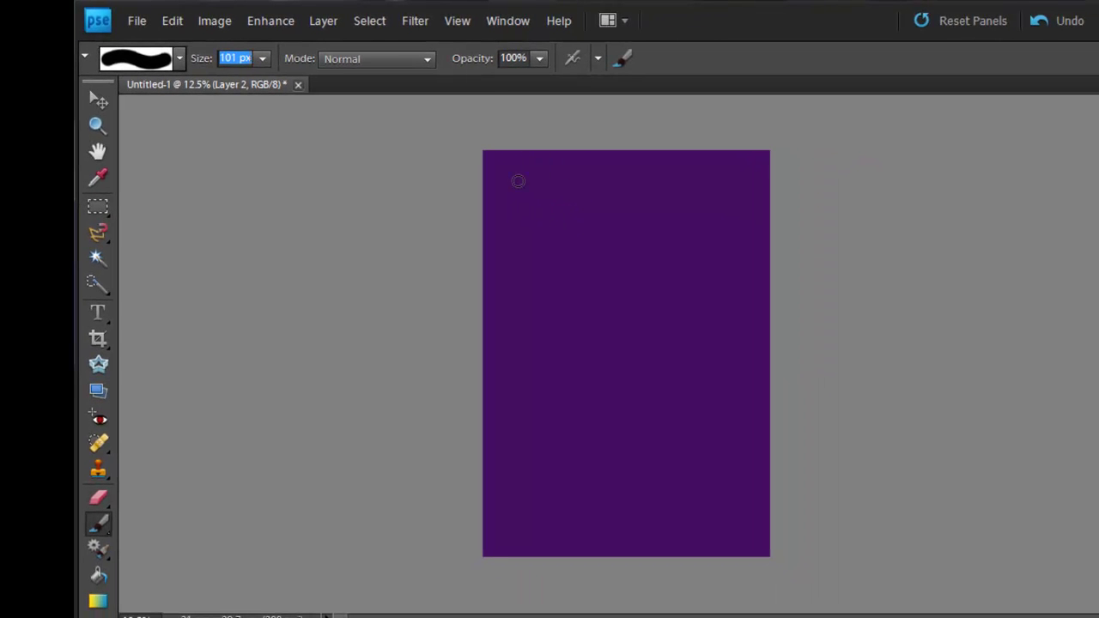
pyautogui.moveTo(516, 189)
pyautogui.mouseDown()
pyautogui.moveTo(731, 191)
pyautogui.moveTo(731, 497)
pyautogui.moveTo(696, 509)
pyautogui.moveTo(535, 510)
pyautogui.moveTo(516, 187)
pyautogui.mouseUp()
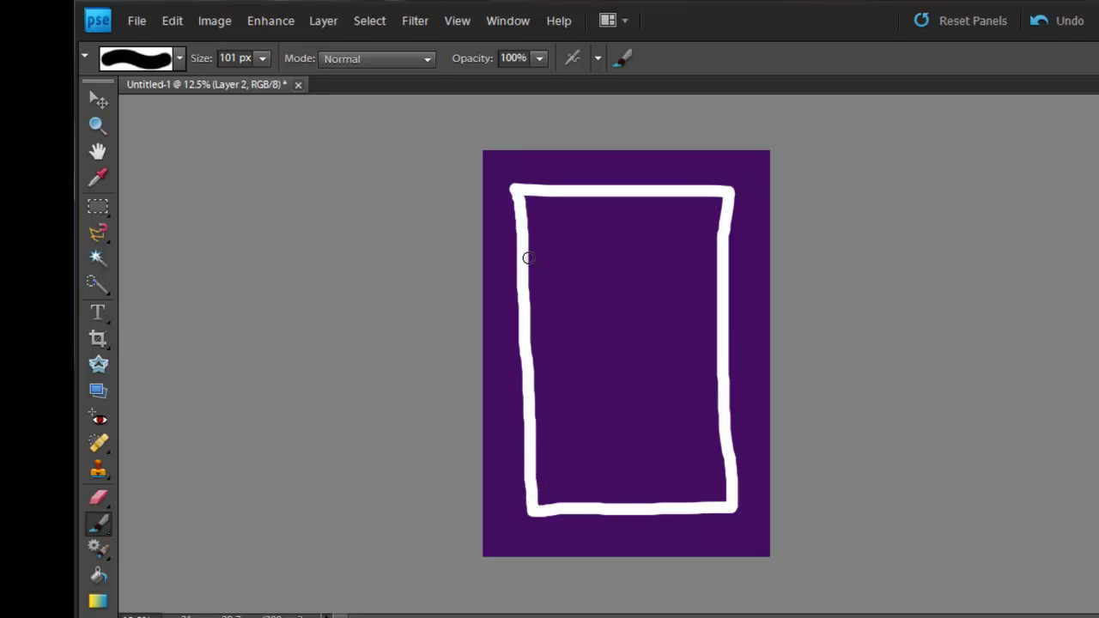
pyautogui.moveTo(526, 256); pyautogui.dragTo(723, 254)
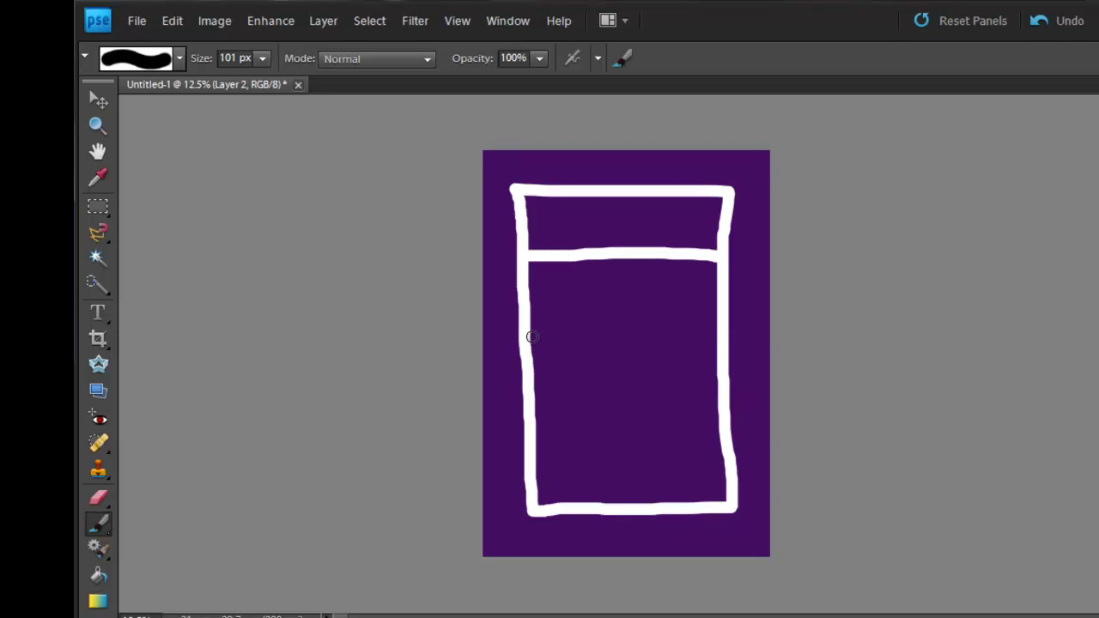
pyautogui.moveTo(527, 334); pyautogui.dragTo(719, 334)
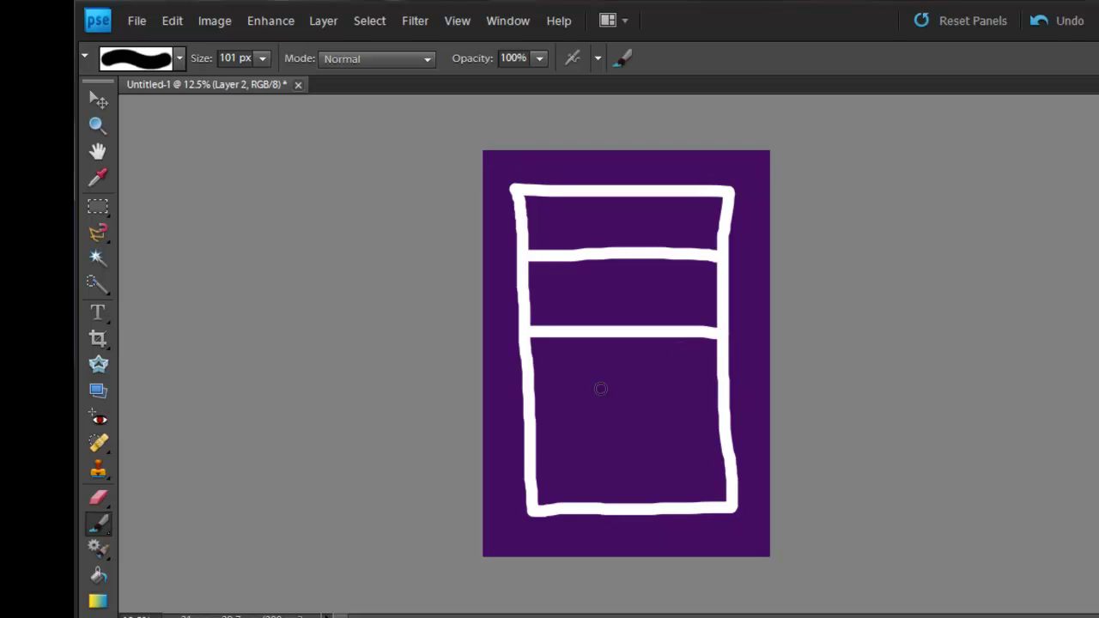
pyautogui.moveTo(536, 421); pyautogui.dragTo(718, 425)
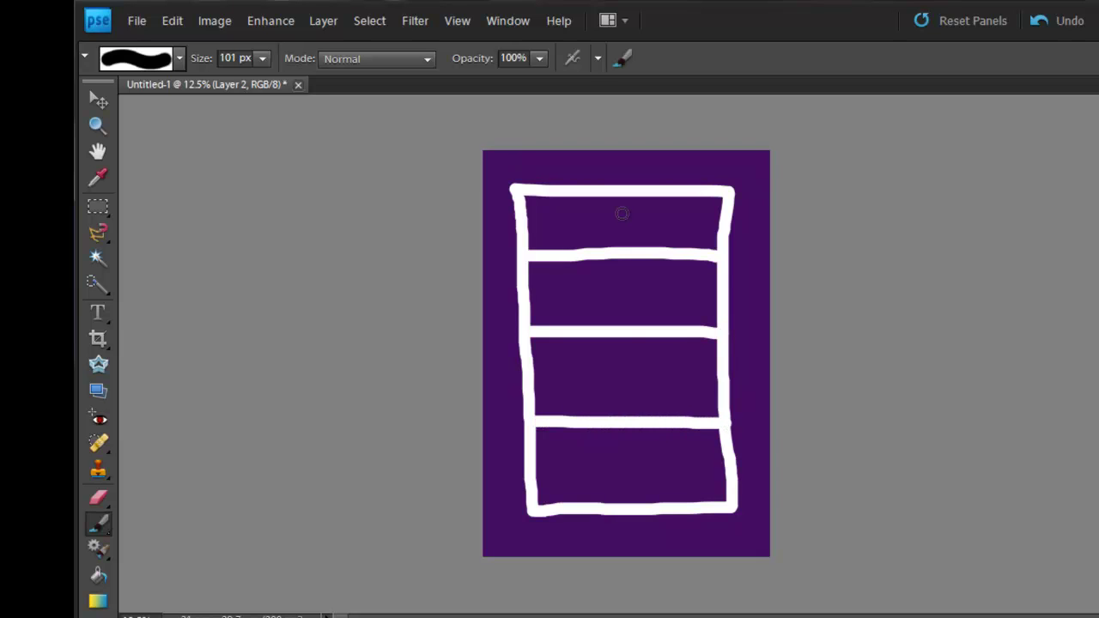
pyautogui.moveTo(618, 191); pyautogui.dragTo(627, 506)
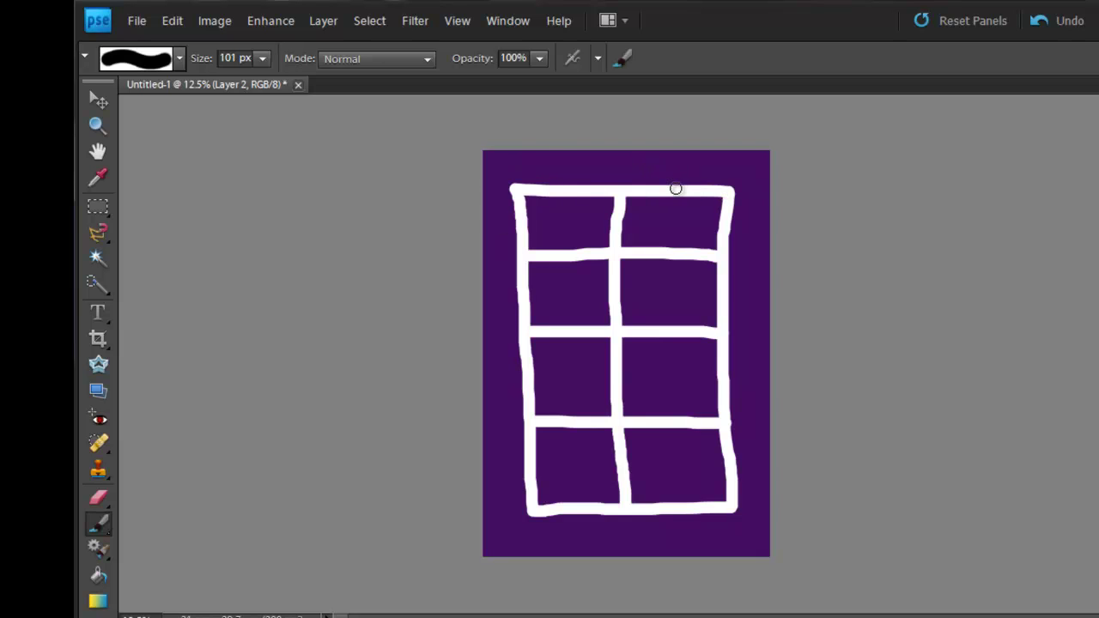
# Paint a translucent white border around the grid at 40% brush opacity, undoing and repainting its left side
pyautogui.click(540, 57)
pyautogui.moveTo(539, 82); pyautogui.dragTo(480, 79)
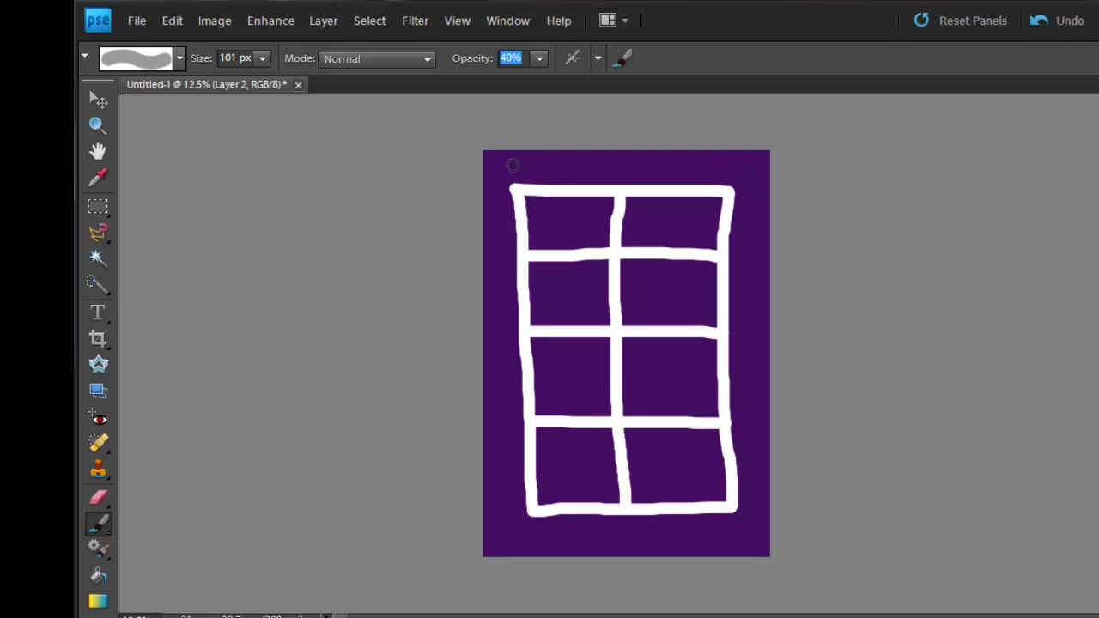
pyautogui.moveTo(502, 165)
pyautogui.mouseDown()
pyautogui.moveTo(752, 167)
pyautogui.moveTo(750, 515)
pyautogui.mouseUp()
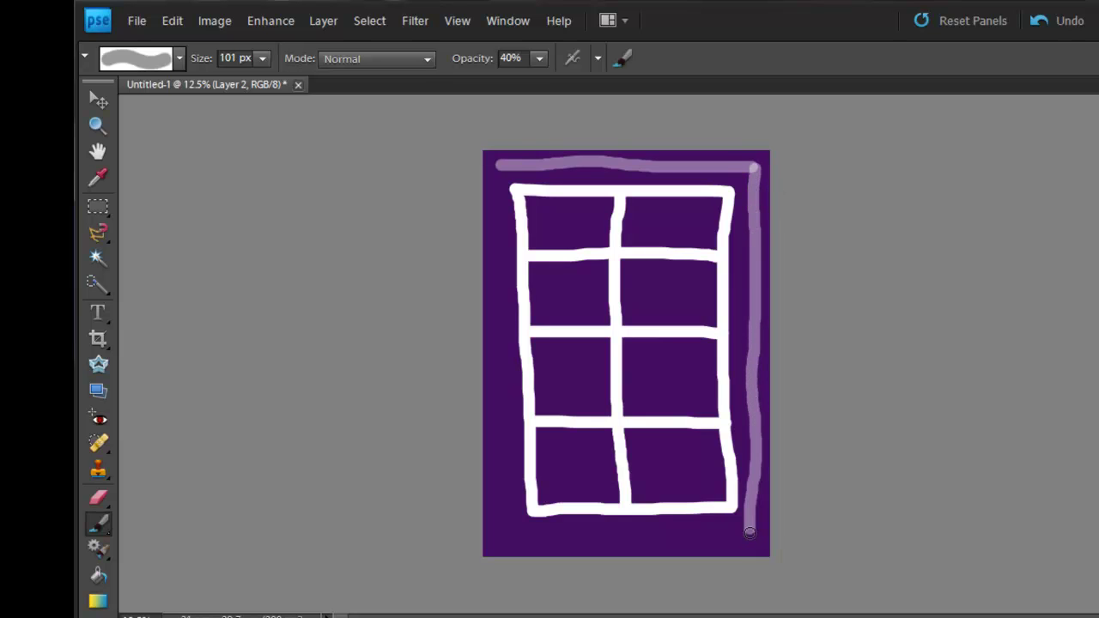
pyautogui.moveTo(750, 530); pyautogui.dragTo(496, 534)
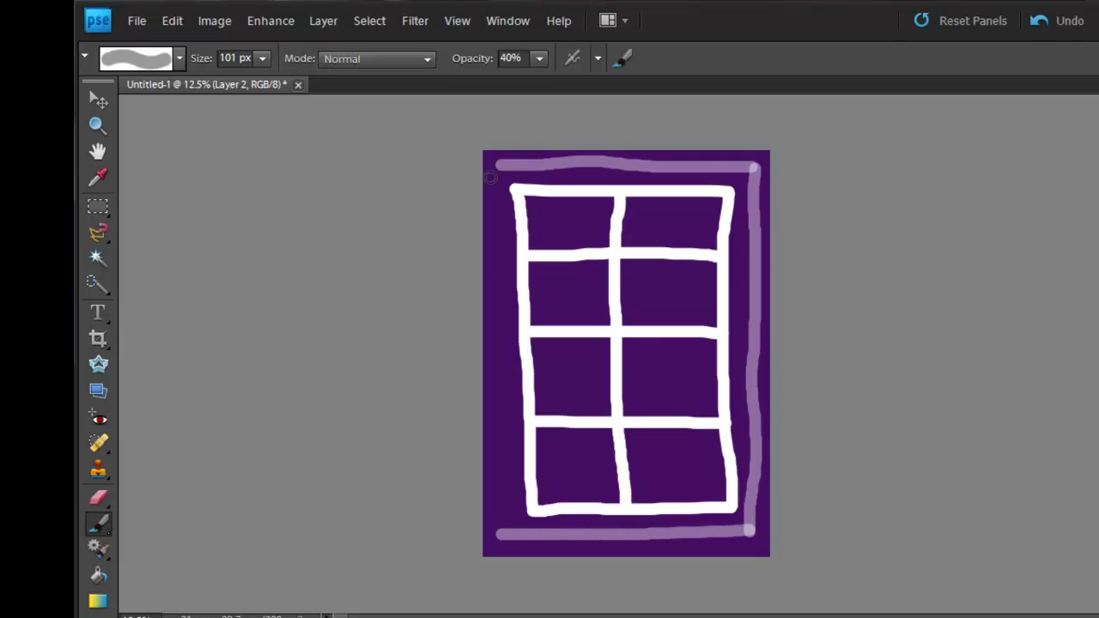
pyautogui.moveTo(497, 165); pyautogui.dragTo(507, 281)
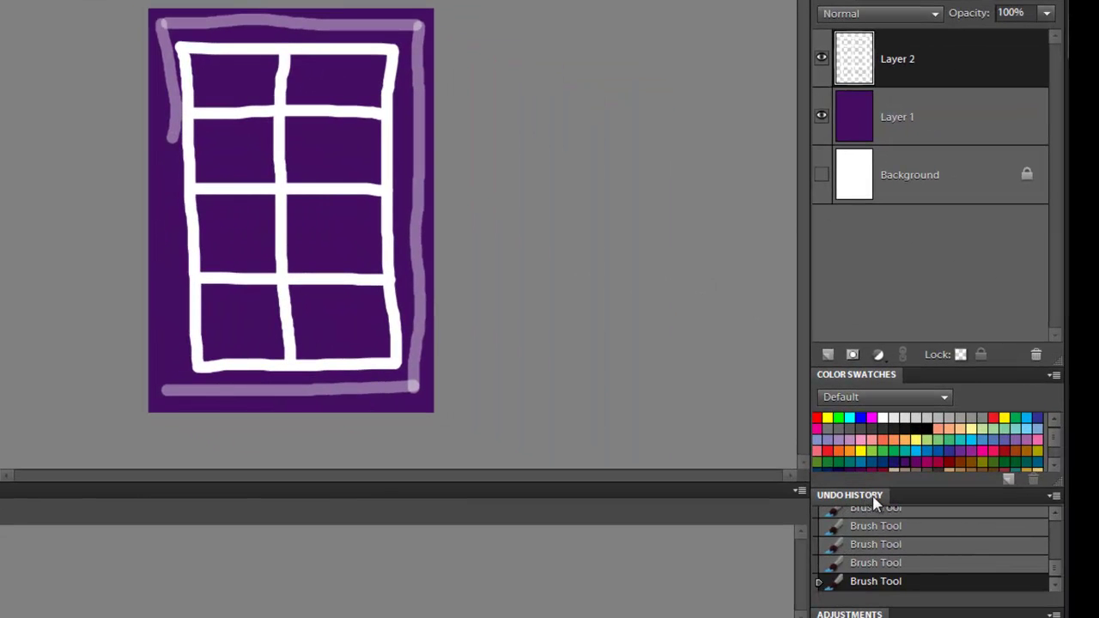
pyautogui.click(895, 570)
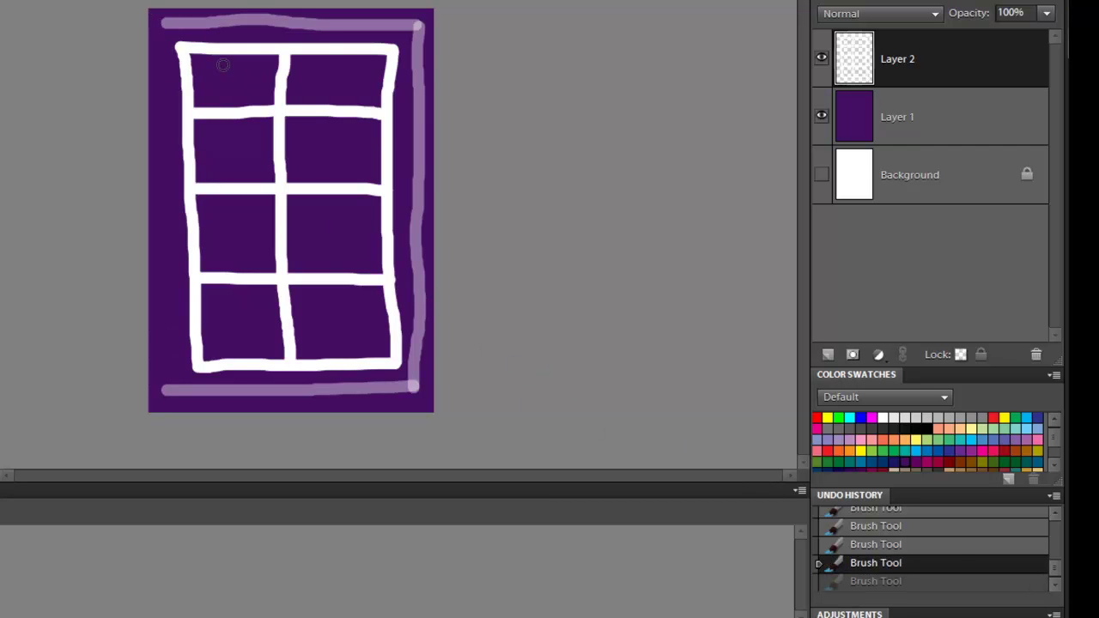
pyautogui.moveTo(163, 25); pyautogui.dragTo(170, 388)
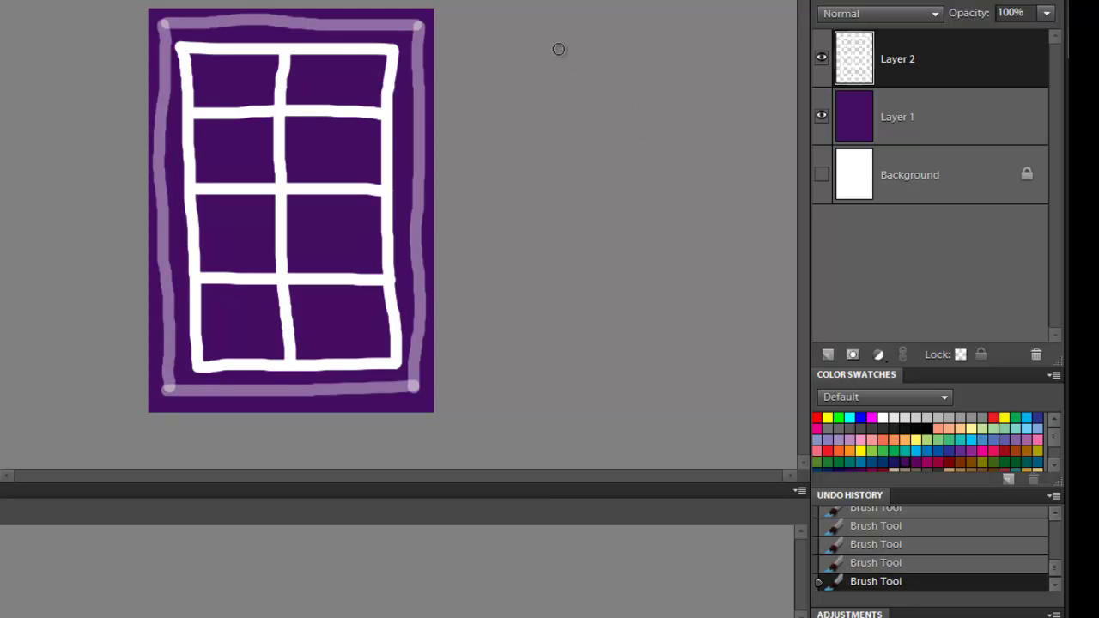
# Hide the purple Layer 1 briefly to view the brush strokes alone on transparency, and show it again
pyautogui.click(822, 118)
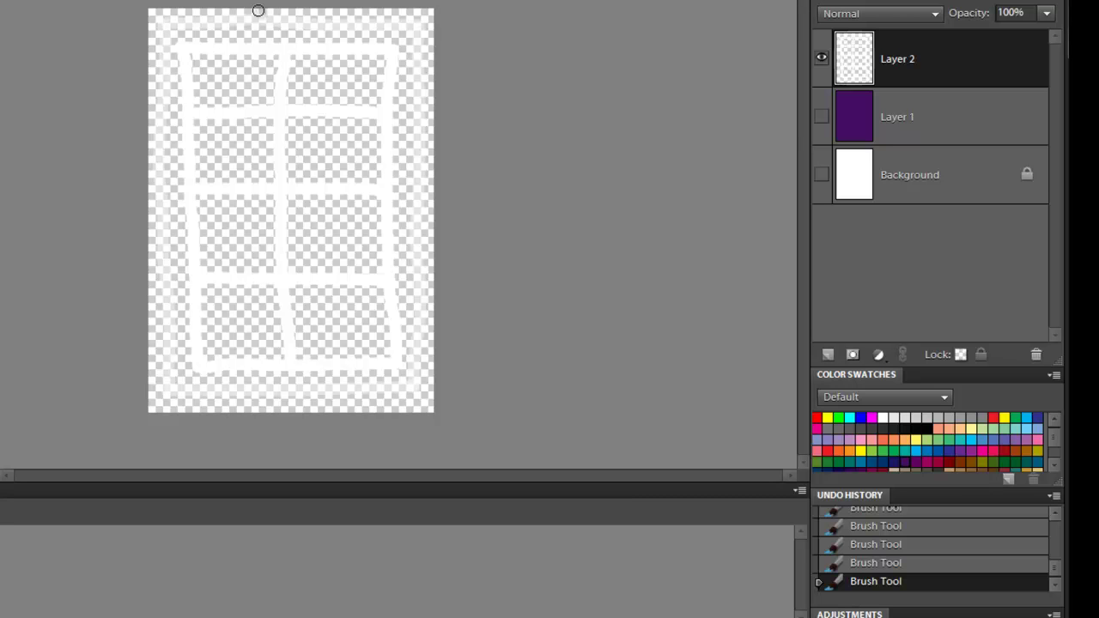
pyautogui.click(822, 120)
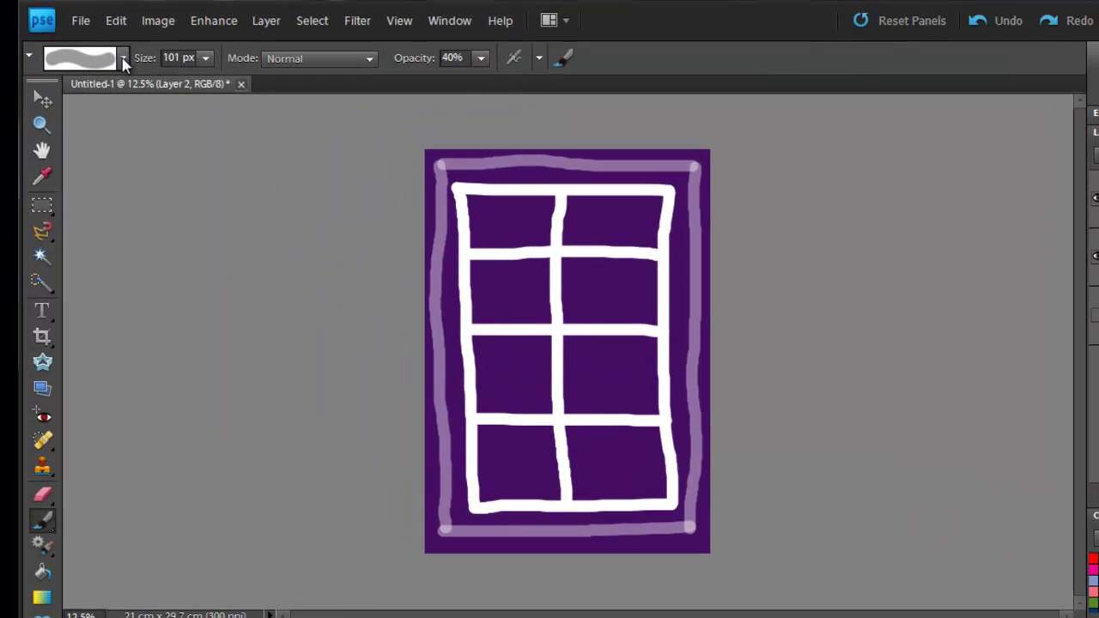
# Choose the soft round 300 px brush and enlarge its size to 452 px
pyautogui.click(122, 60)
pyautogui.click(193, 199)
pyautogui.click(241, 81)
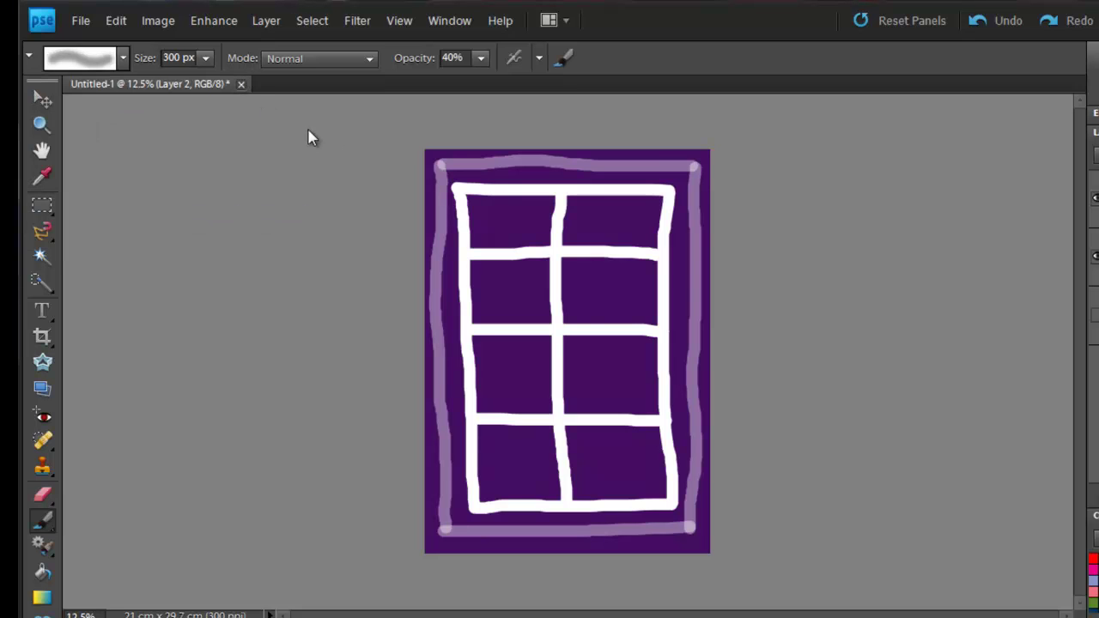
pyautogui.click(206, 64)
pyautogui.moveTo(206, 83); pyautogui.dragTo(205, 87)
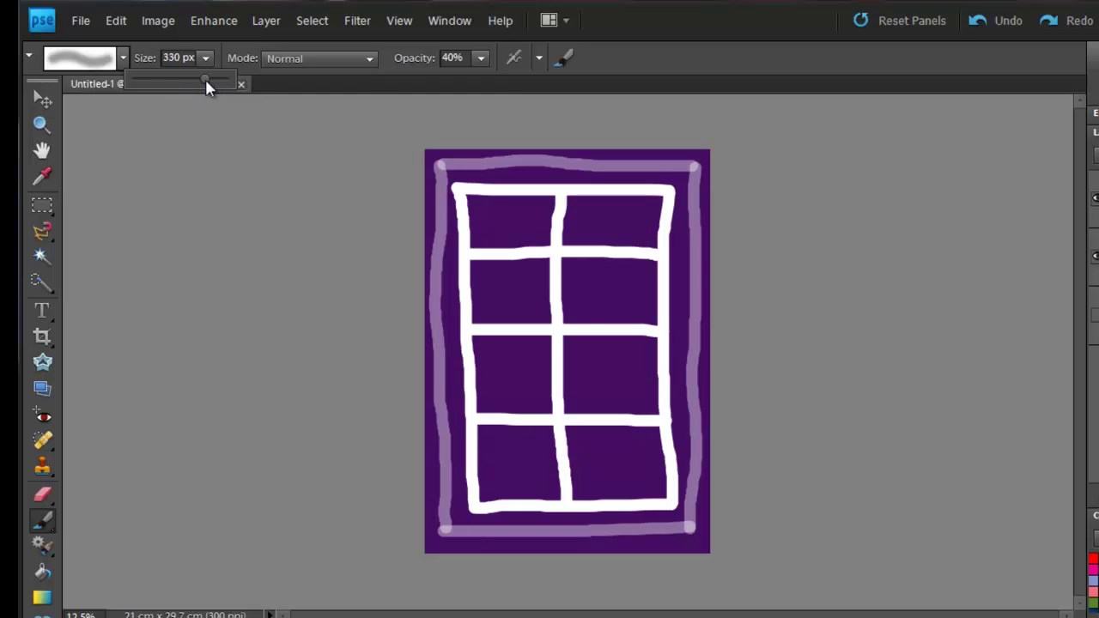
pyautogui.click(207, 63)
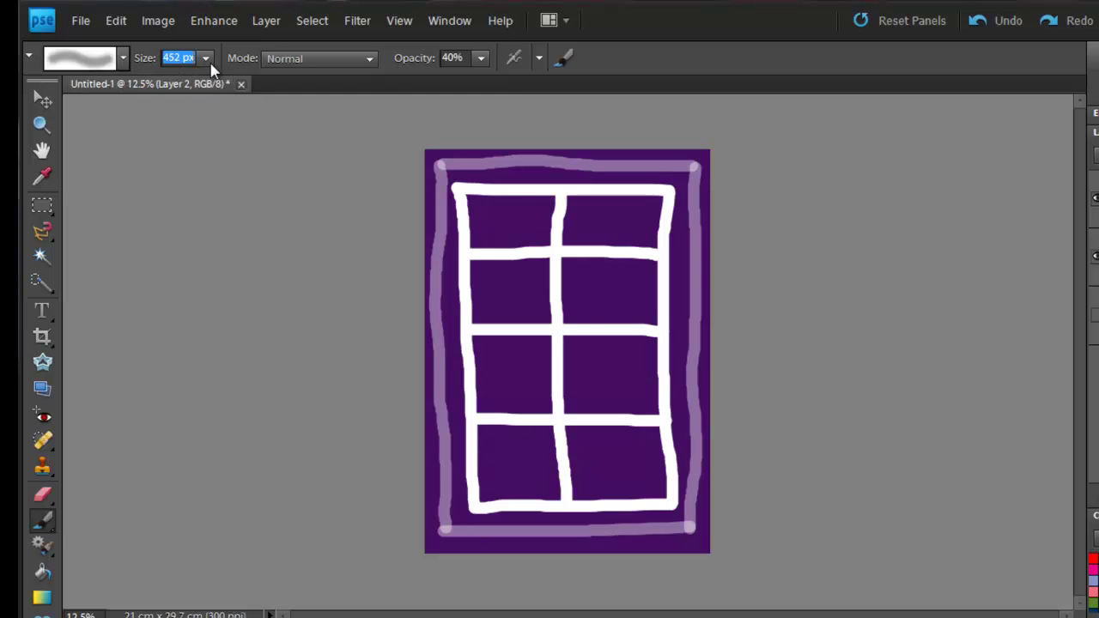
# Set the brush size to 400 px and try smaller and larger brush sizes over the upper-left grid cell
pyautogui.write('400')
pyautogui.click(515, 223)
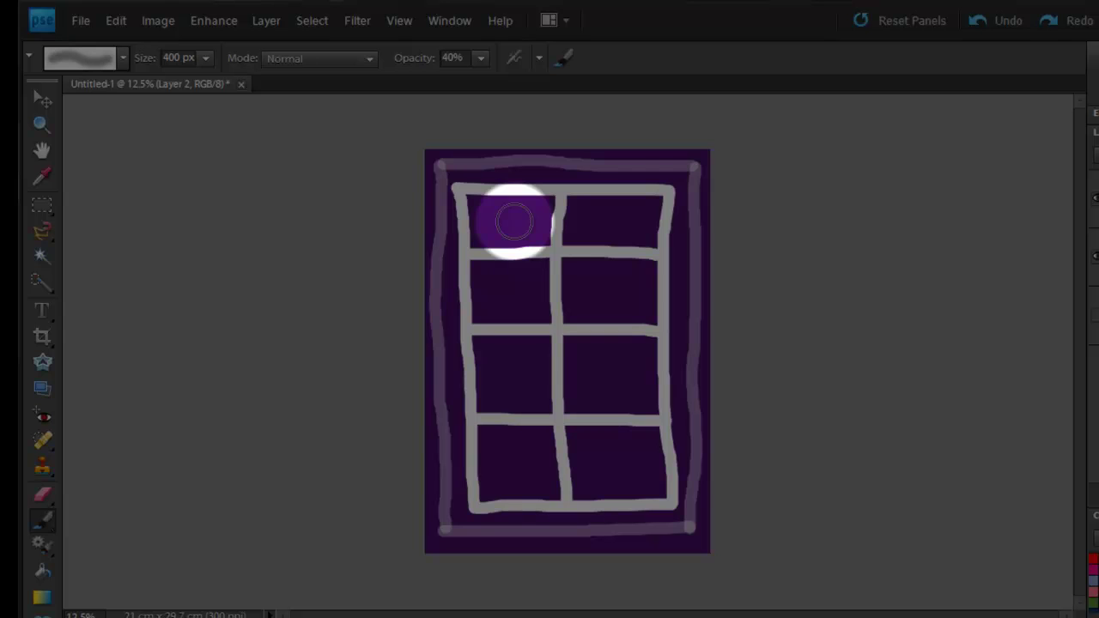
pyautogui.press('[')
pyautogui.press('[')
pyautogui.press(']')
pyautogui.press(']')
pyautogui.press(']')
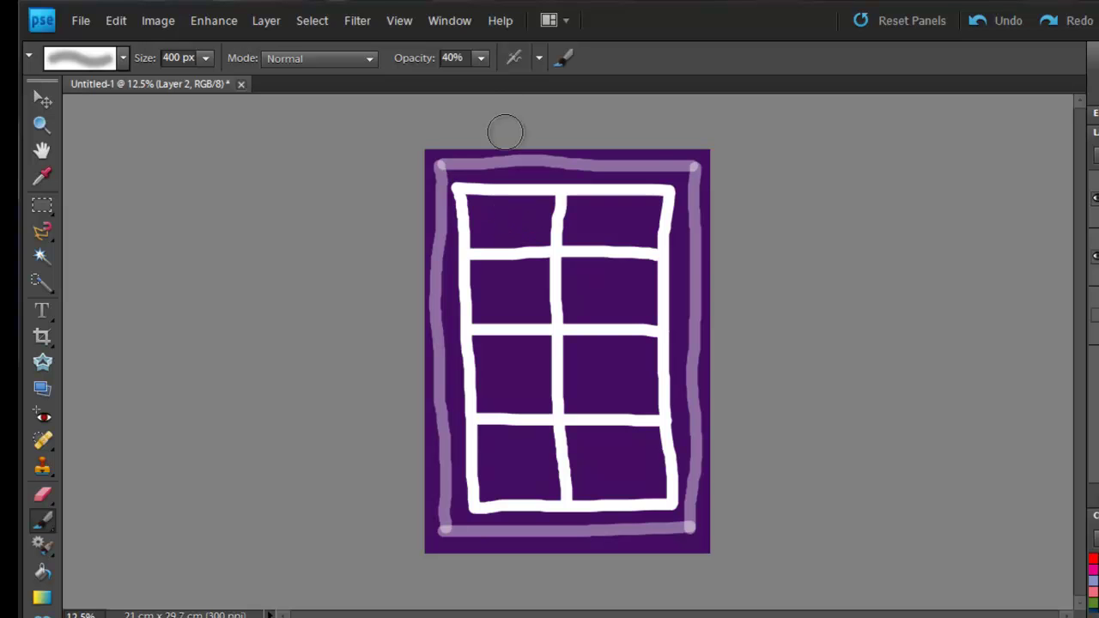
# With a 300 px soft brush at 100% opacity, dab one white dot in the centre of each of the eight grid cells
pyautogui.press('[')
pyautogui.click(480, 59)
pyautogui.moveTo(484, 82); pyautogui.dragTo(521, 82)
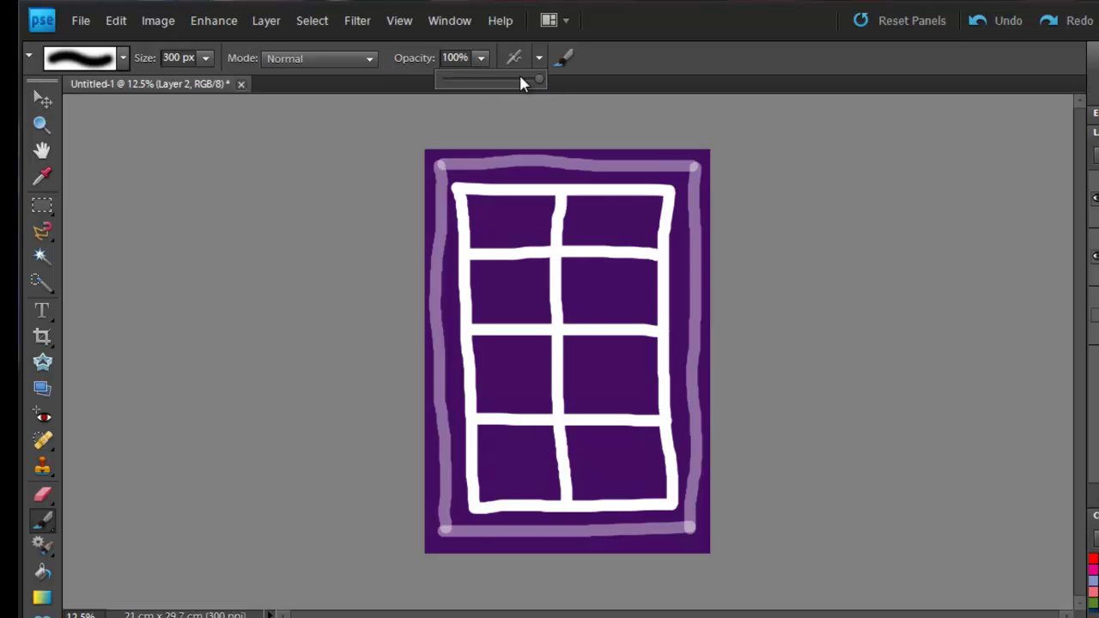
pyautogui.click(509, 222)
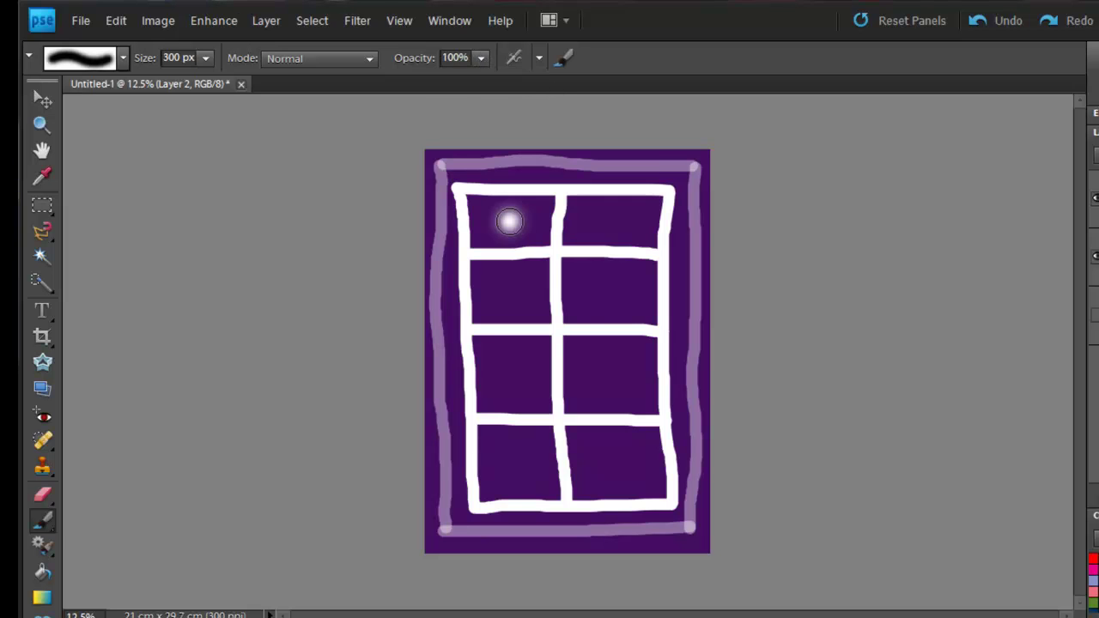
pyautogui.click(615, 222)
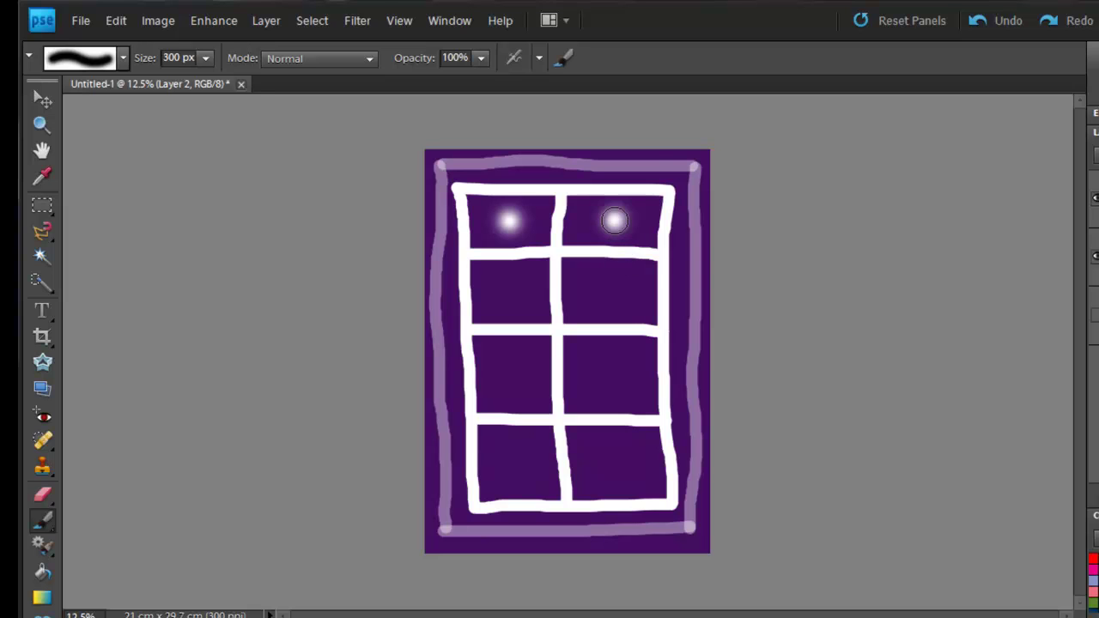
pyautogui.click(608, 287)
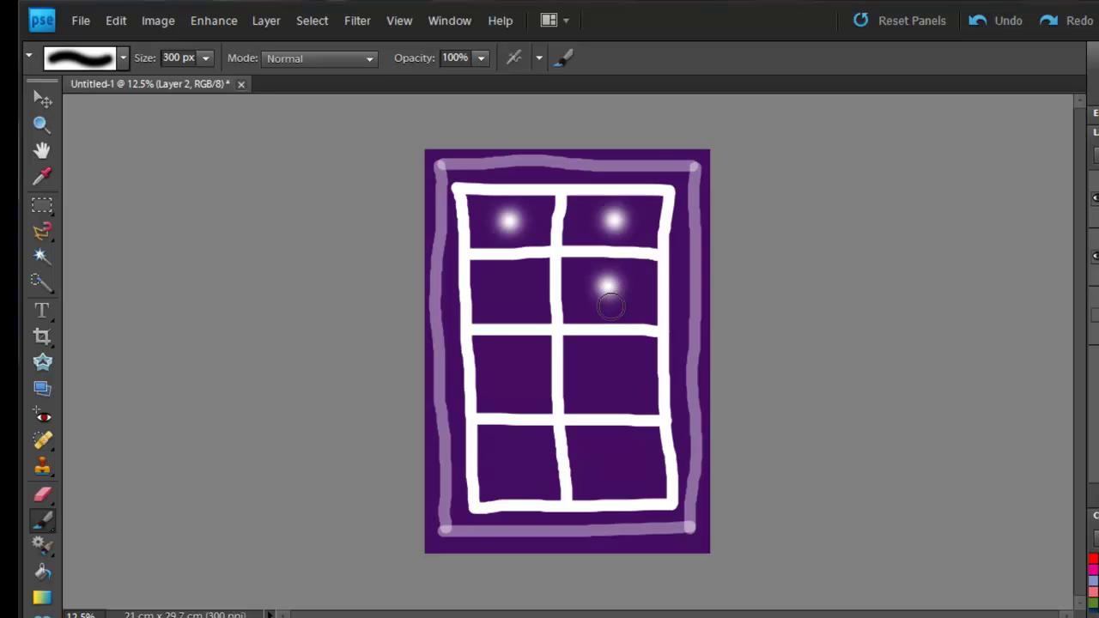
pyautogui.click(514, 289)
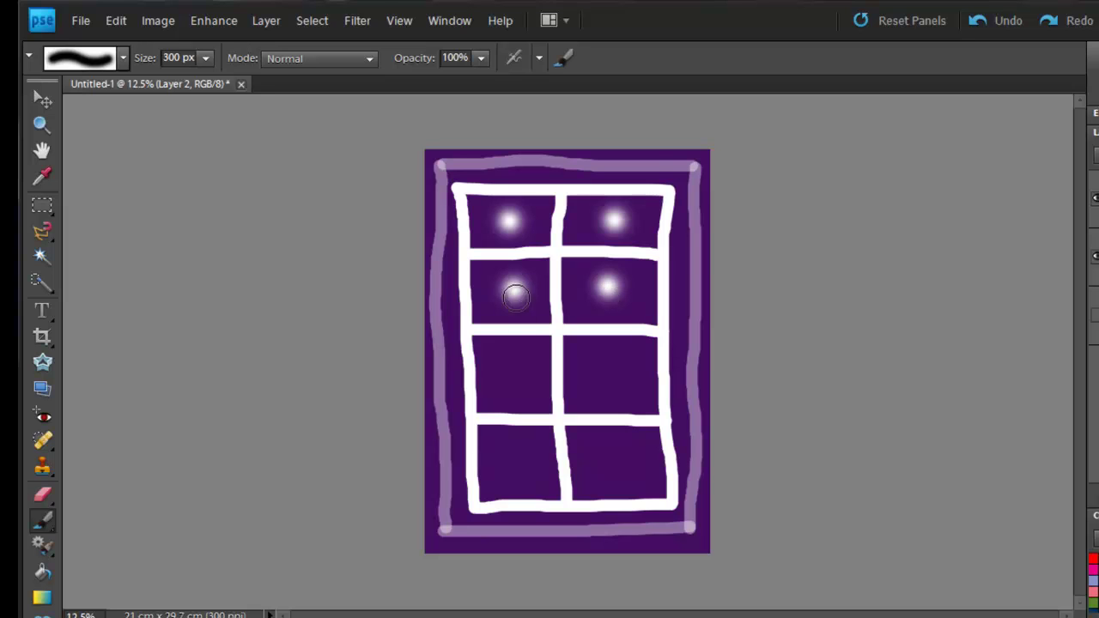
pyautogui.click(513, 372)
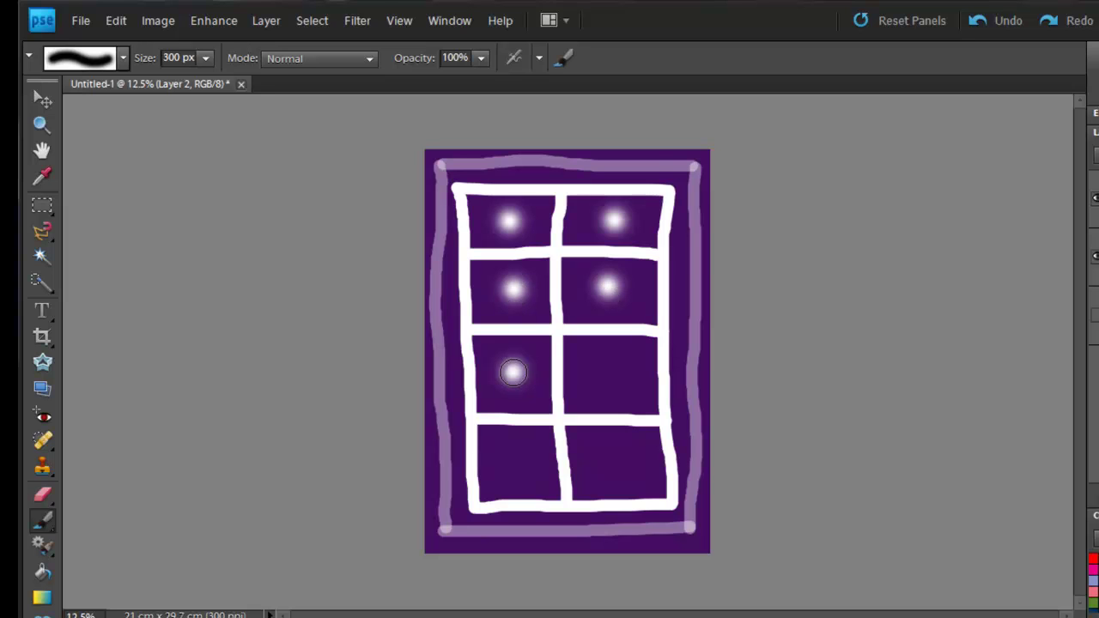
pyautogui.click(614, 374)
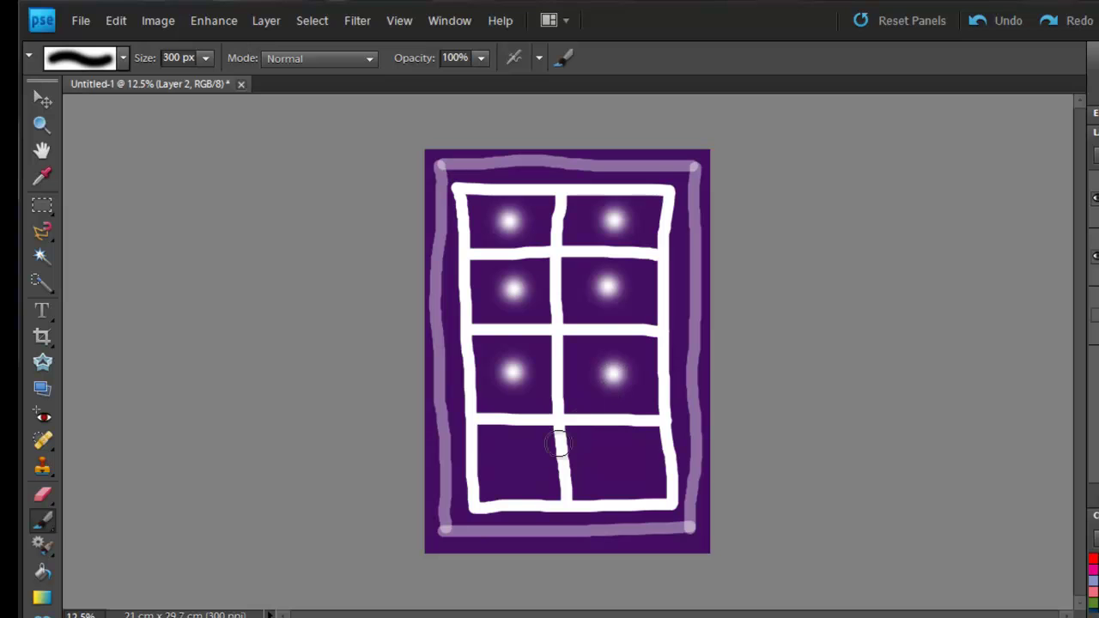
pyautogui.click(514, 462)
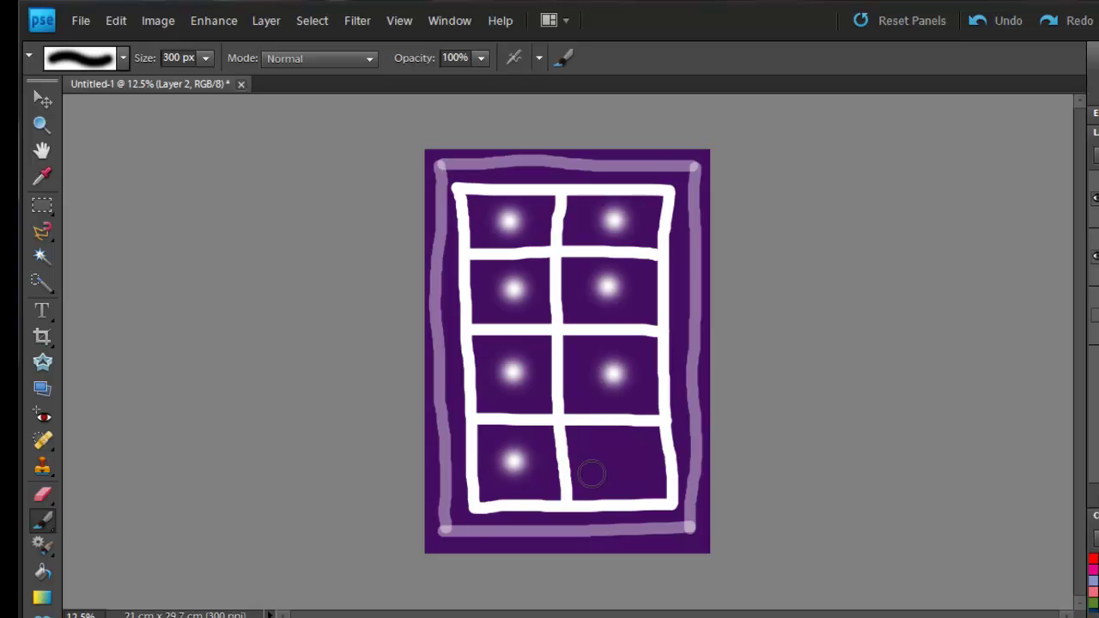
pyautogui.click(619, 462)
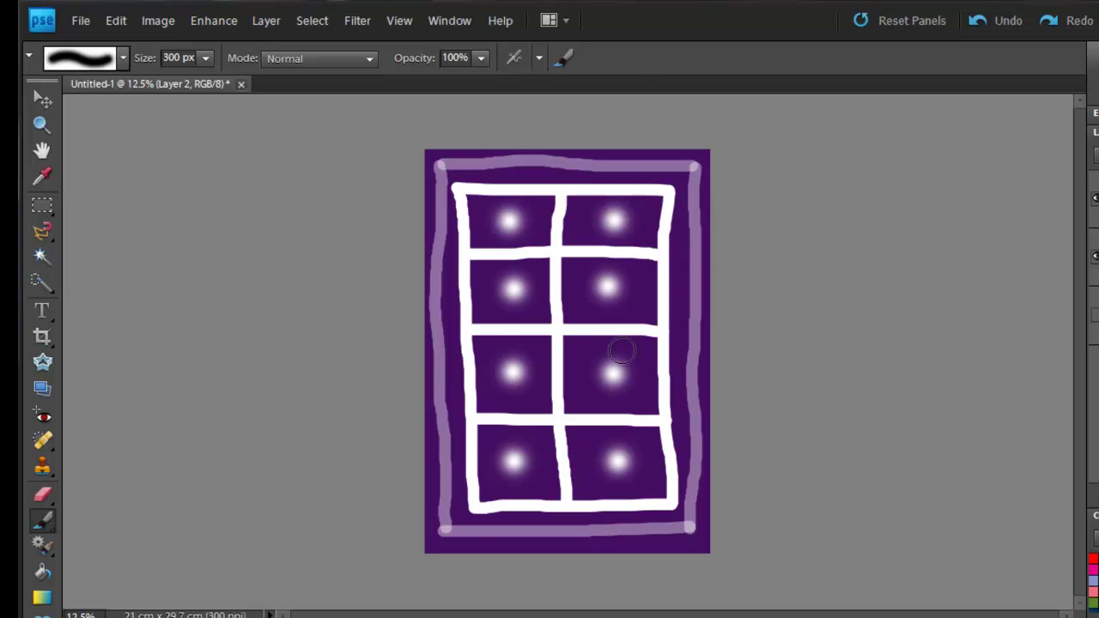
# Paint a thick soft white border around all four sides of the grid, going over it to fill the gaps
pyautogui.moveTo(449, 170)
pyautogui.mouseDown()
pyautogui.moveTo(689, 181)
pyautogui.moveTo(482, 170)
pyautogui.moveTo(622, 176)
pyautogui.moveTo(698, 235)
pyautogui.moveTo(685, 183)
pyautogui.moveTo(675, 318)
pyautogui.moveTo(677, 344)
pyautogui.moveTo(678, 202)
pyautogui.moveTo(687, 513)
pyautogui.moveTo(434, 515)
pyautogui.mouseUp()
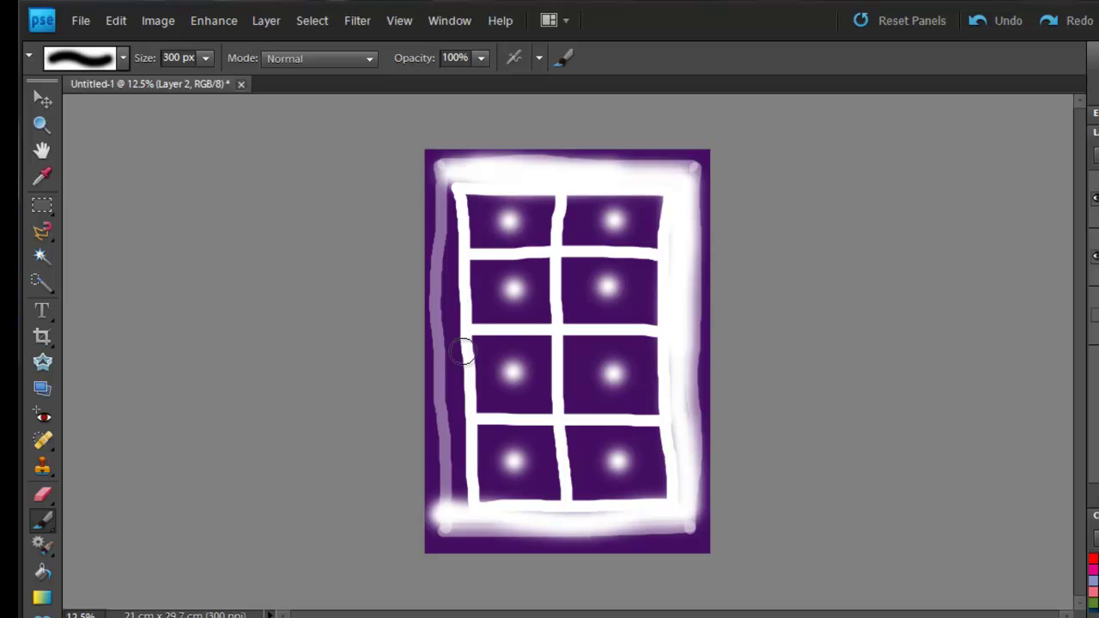
pyautogui.moveTo(447, 178); pyautogui.dragTo(461, 518)
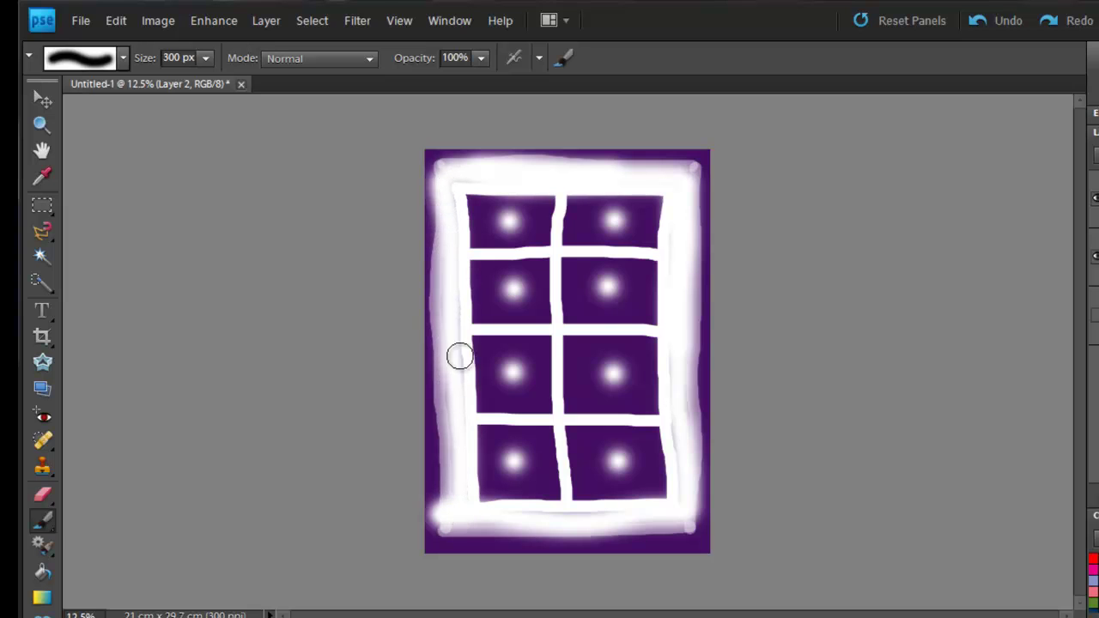
pyautogui.moveTo(449, 221)
pyautogui.mouseDown()
pyautogui.moveTo(462, 521)
pyautogui.moveTo(660, 519)
pyautogui.mouseUp()
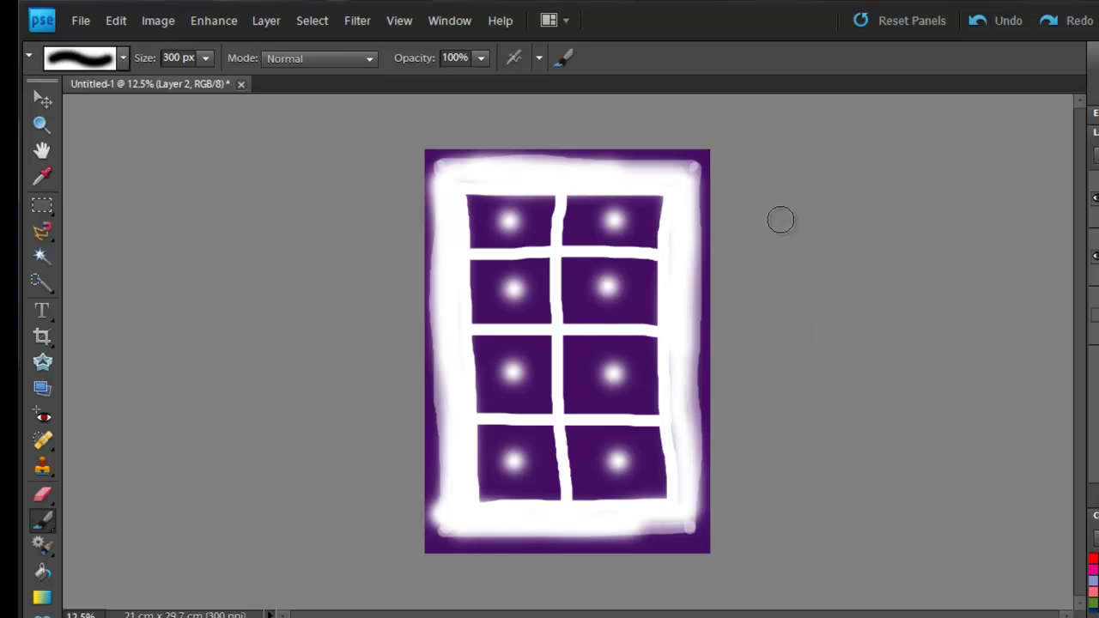
# Hide Layer 2 and Layer 1 so that only the transparent canvas is displayed
pyautogui.press('k')
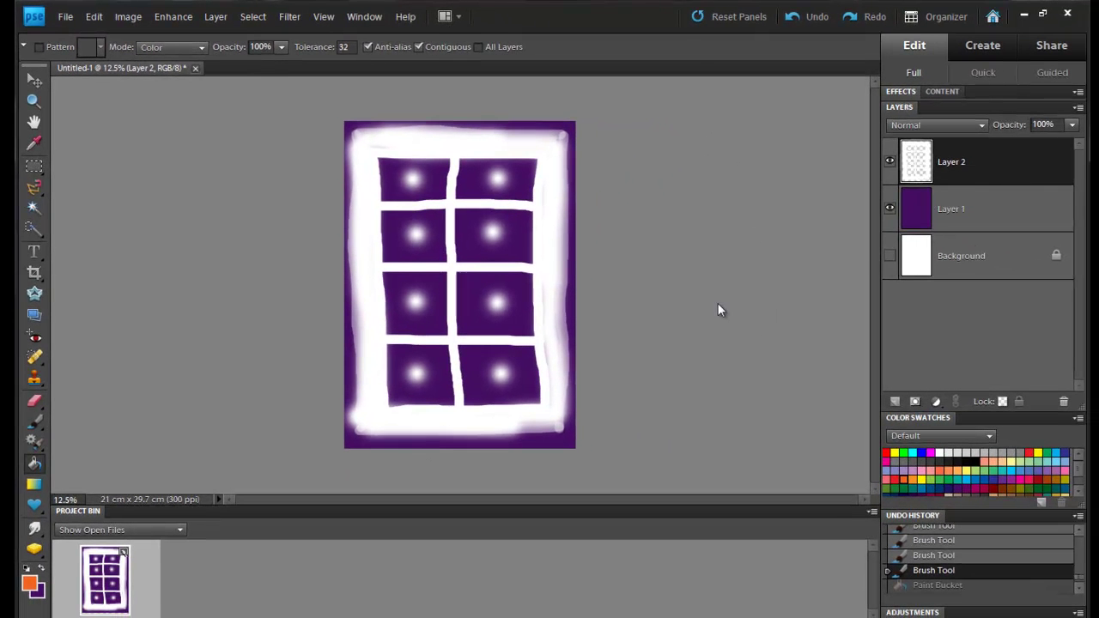
pyautogui.click(890, 161)
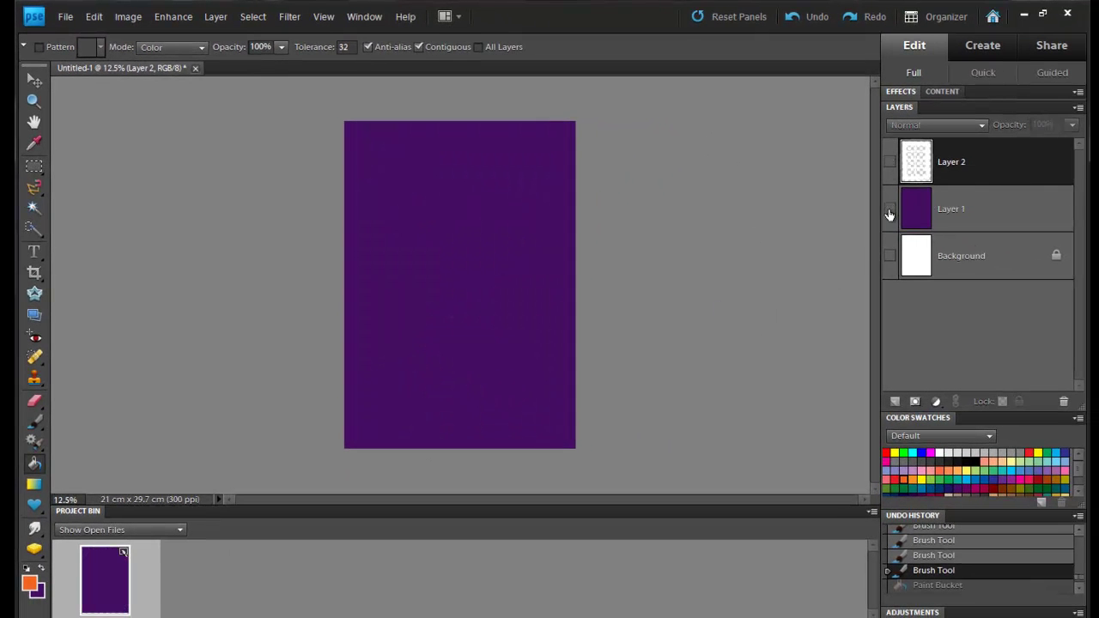
pyautogui.click(890, 211)
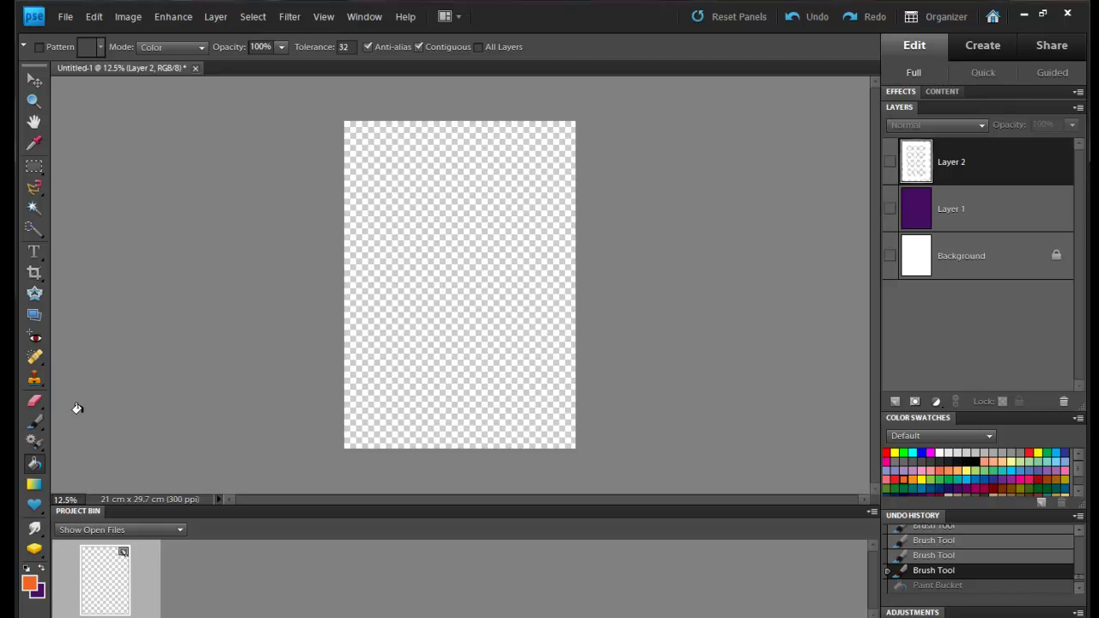
# Choose the hard round 19 px brush from the Default Brushes and enlarge its size to 53 px
pyautogui.click(34, 423)
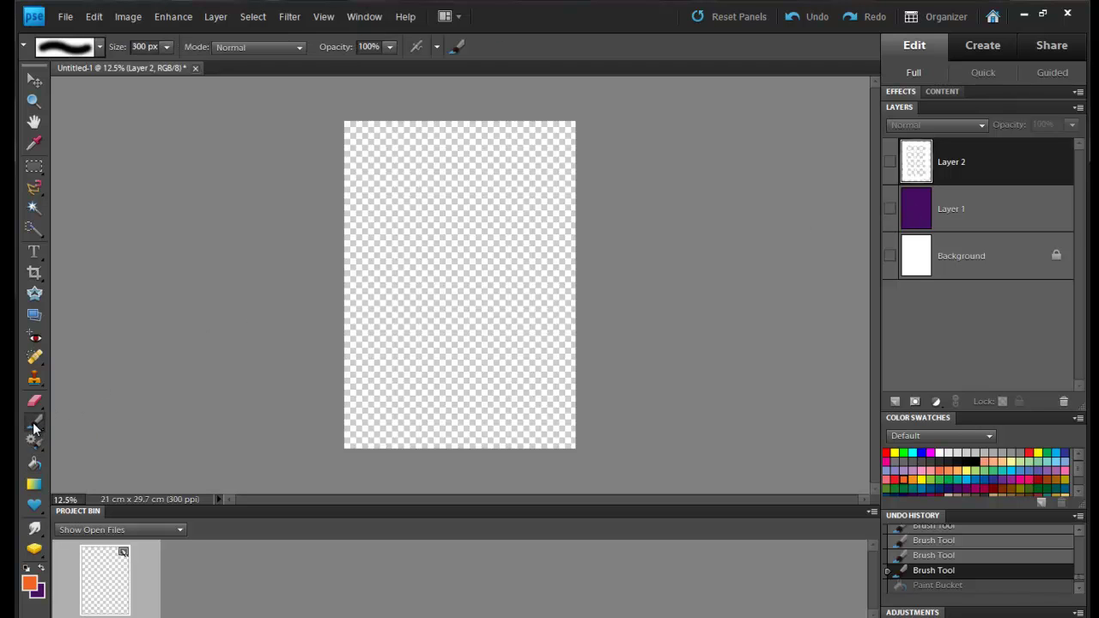
pyautogui.click(100, 46)
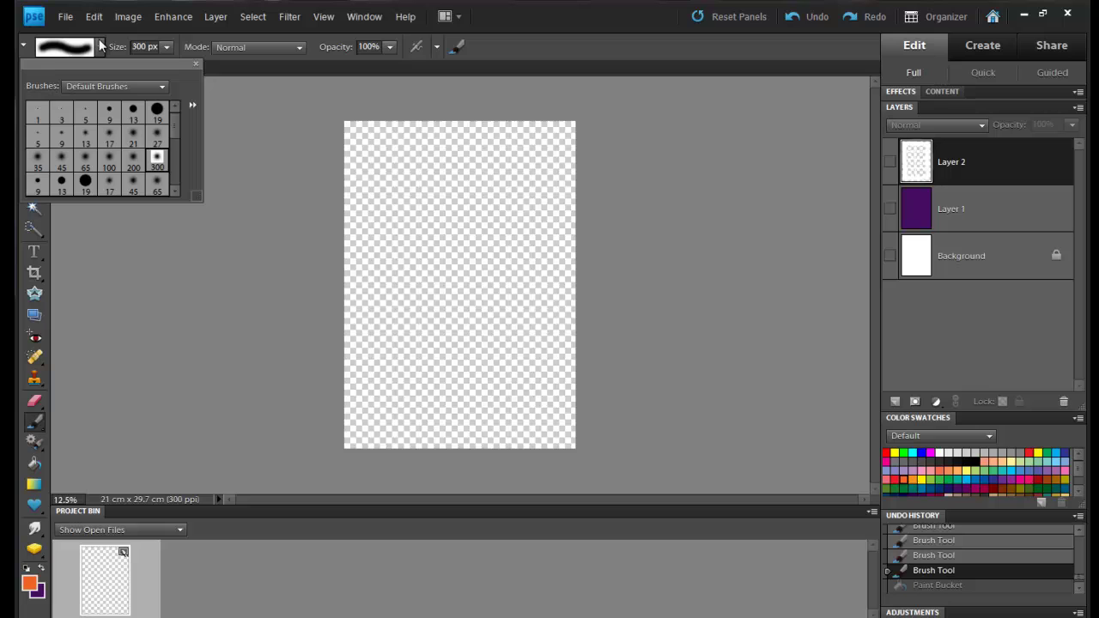
pyautogui.click(156, 109)
pyautogui.click(195, 64)
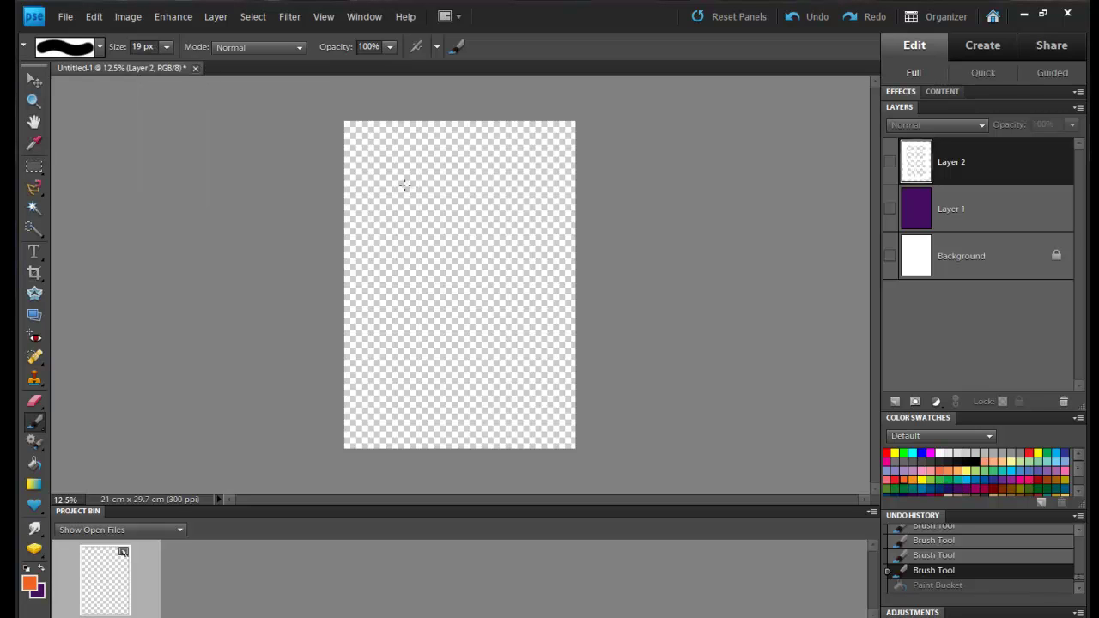
pyautogui.click(166, 46)
pyautogui.moveTo(166, 63); pyautogui.dragTo(191, 65)
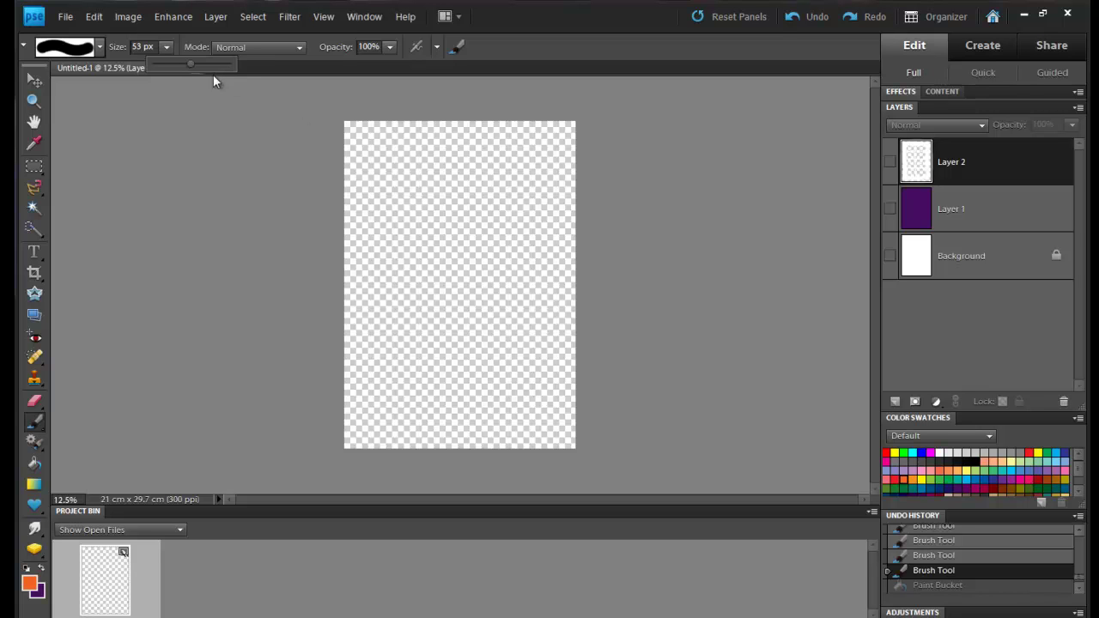
pyautogui.click(168, 47)
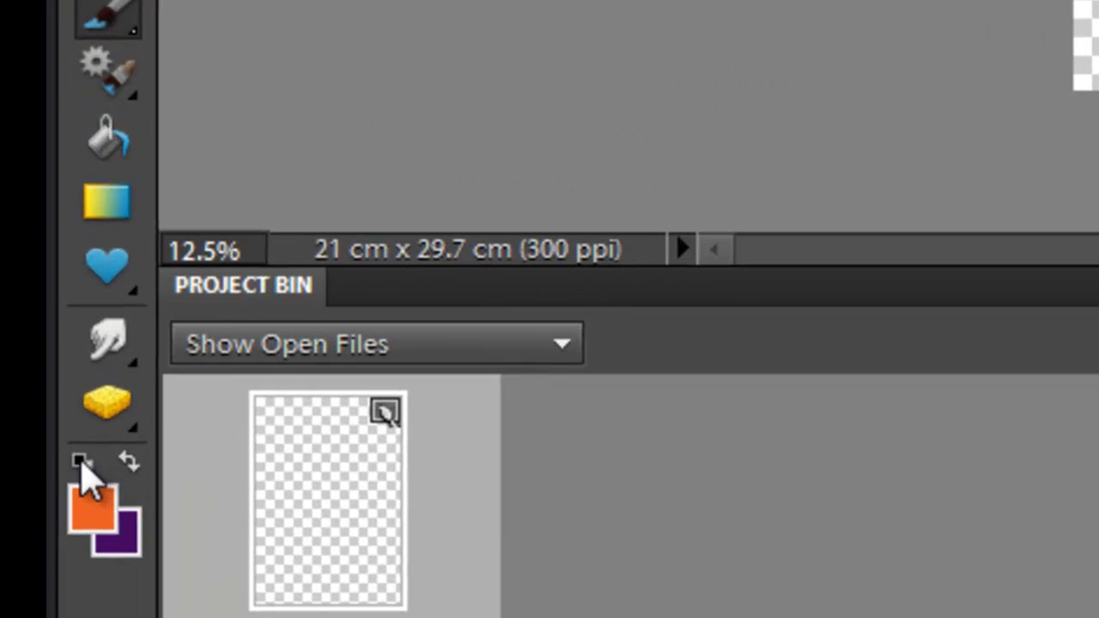
# Reset the colours to default black and white, and paint a closed, self-crossing black zigzag down a new layer
pyautogui.click(81, 462)
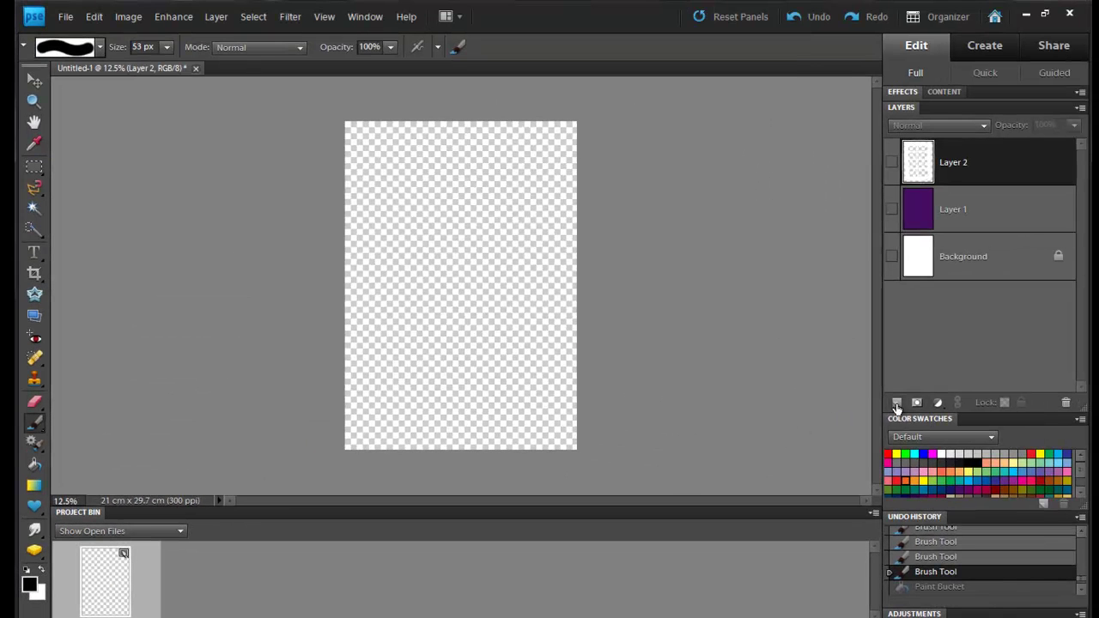
pyautogui.click(896, 403)
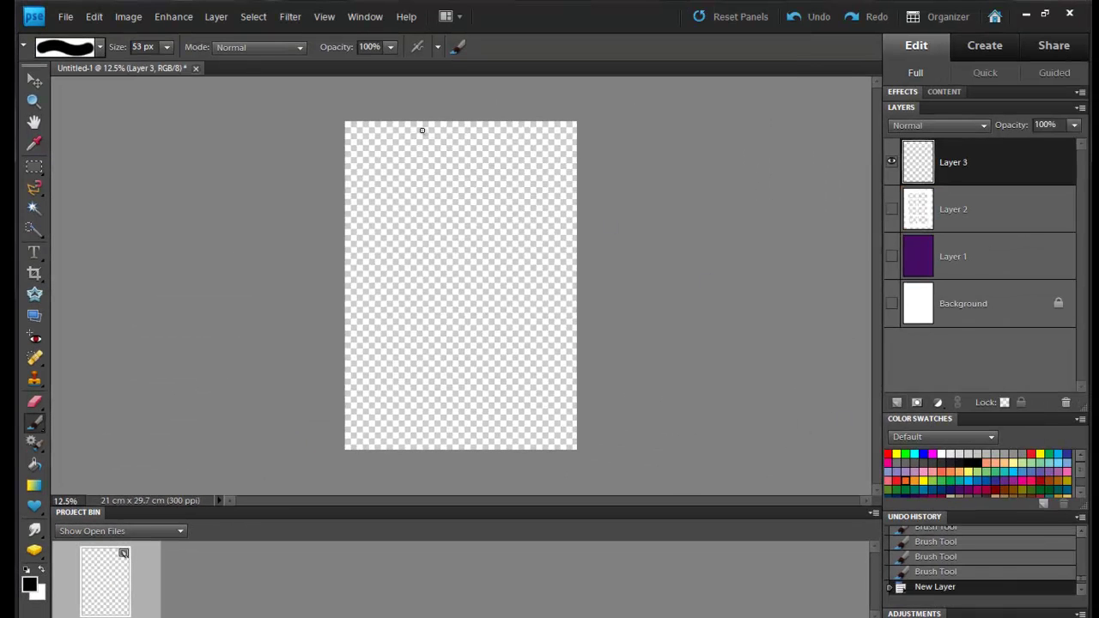
pyautogui.moveTo(400, 144)
pyautogui.mouseDown()
pyautogui.moveTo(517, 166)
pyautogui.moveTo(388, 249)
pyautogui.moveTo(531, 275)
pyautogui.moveTo(405, 304)
pyautogui.moveTo(506, 367)
pyautogui.moveTo(430, 368)
pyautogui.moveTo(373, 384)
pyautogui.moveTo(466, 426)
pyautogui.moveTo(421, 335)
pyautogui.moveTo(493, 323)
pyautogui.moveTo(455, 227)
pyautogui.moveTo(516, 211)
pyautogui.moveTo(400, 143)
pyautogui.mouseUp()
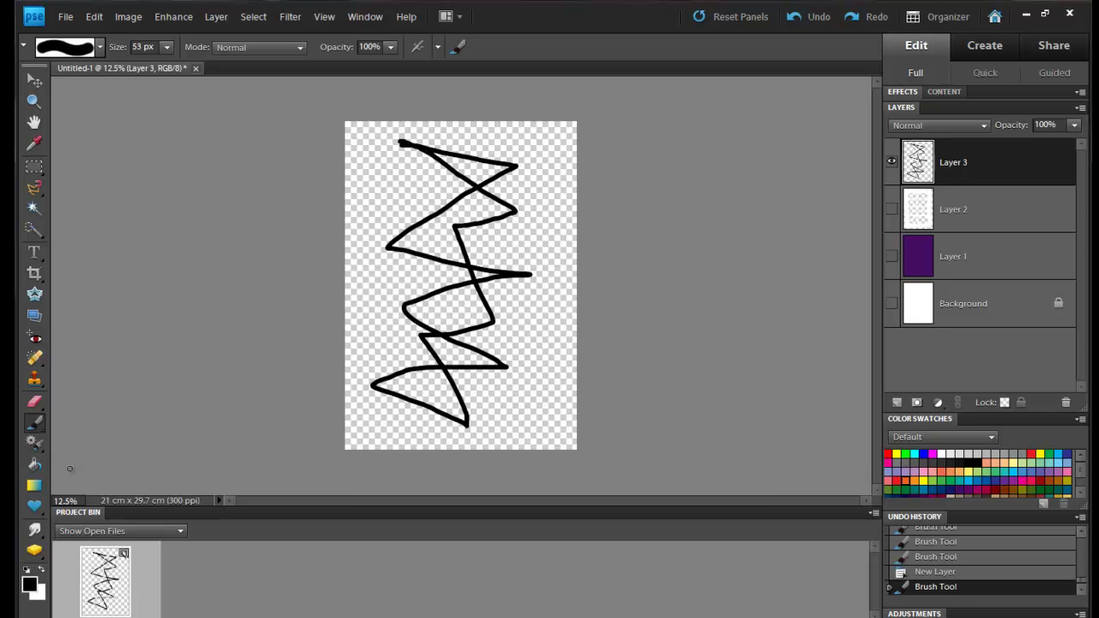
# Fill the area outside the zigzag outline with red using the Paint Bucket
pyautogui.click(35, 466)
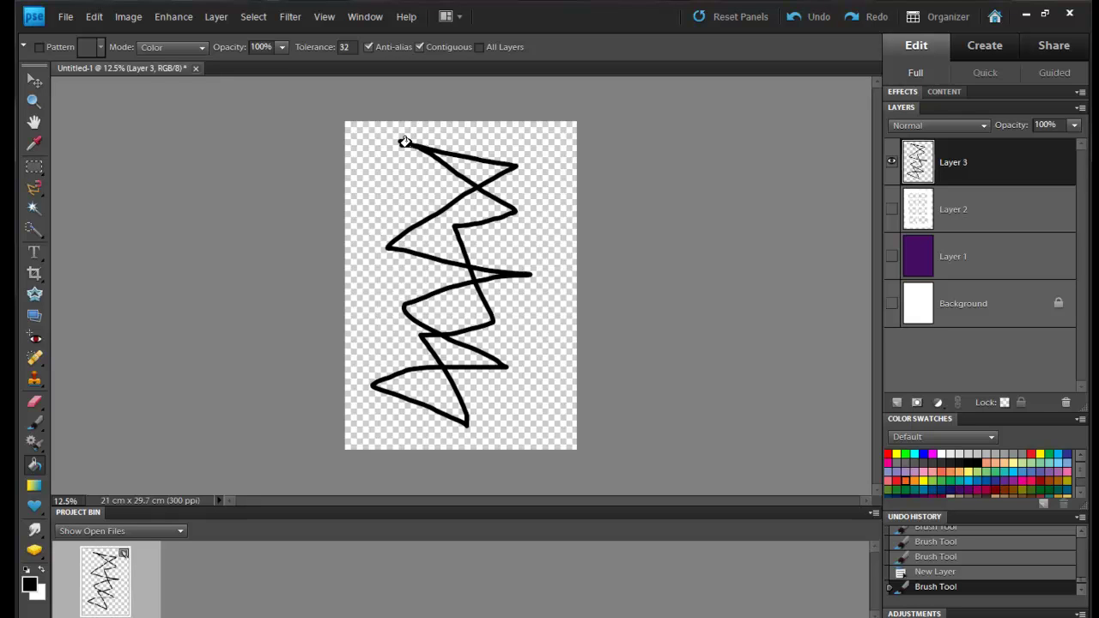
pyautogui.click(902, 479)
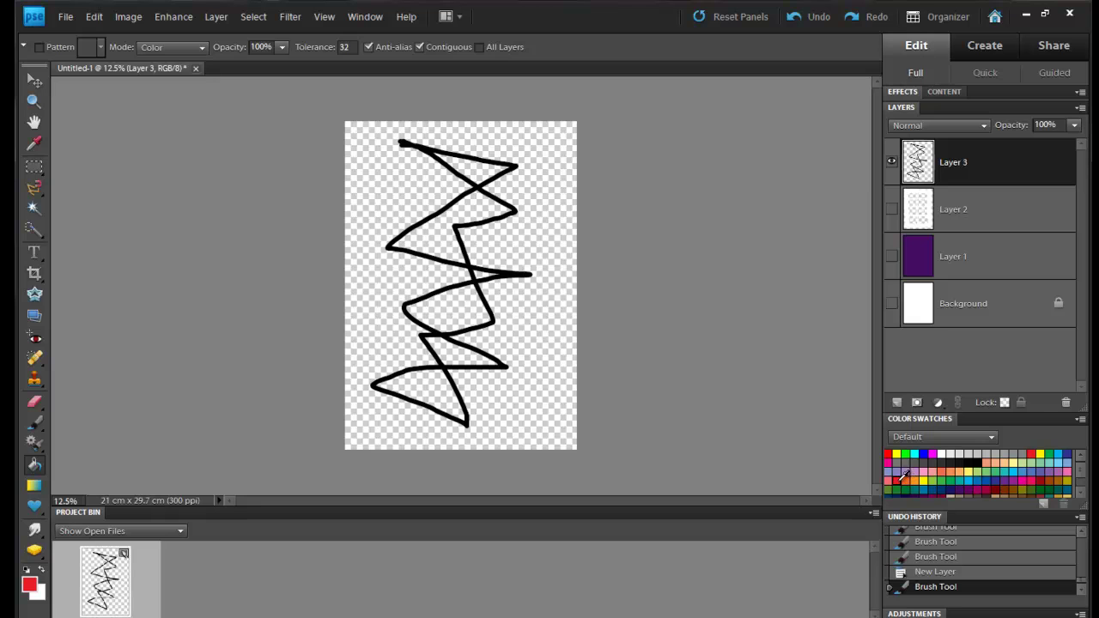
pyautogui.click(551, 144)
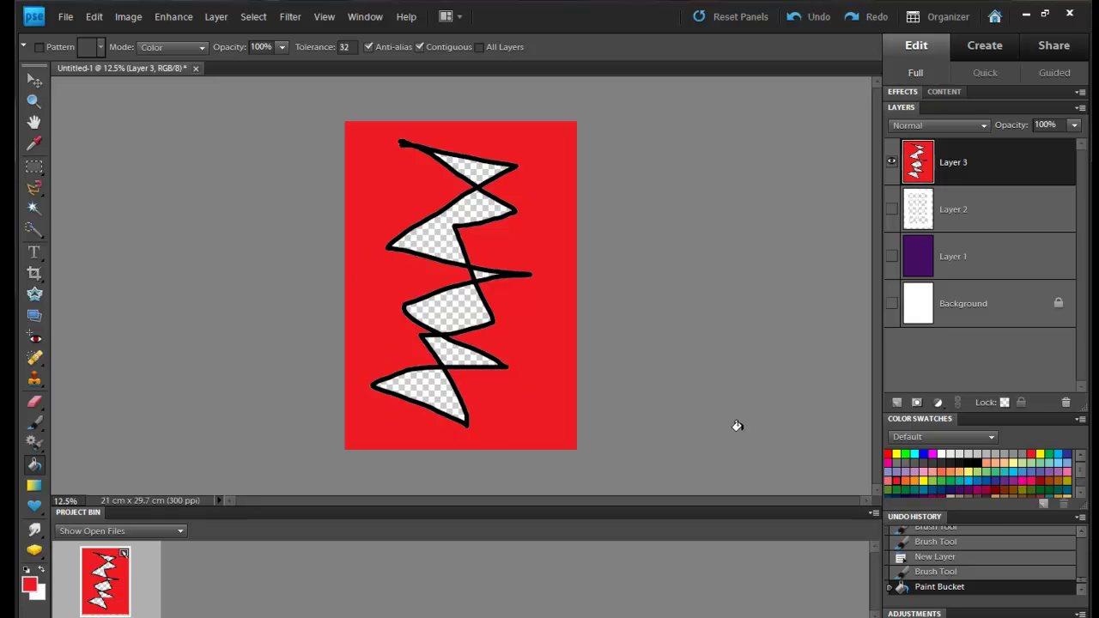
# Fill the top triangle, the small middle sliver and the lower triangle of the zigzag with orange
pyautogui.click(919, 480)
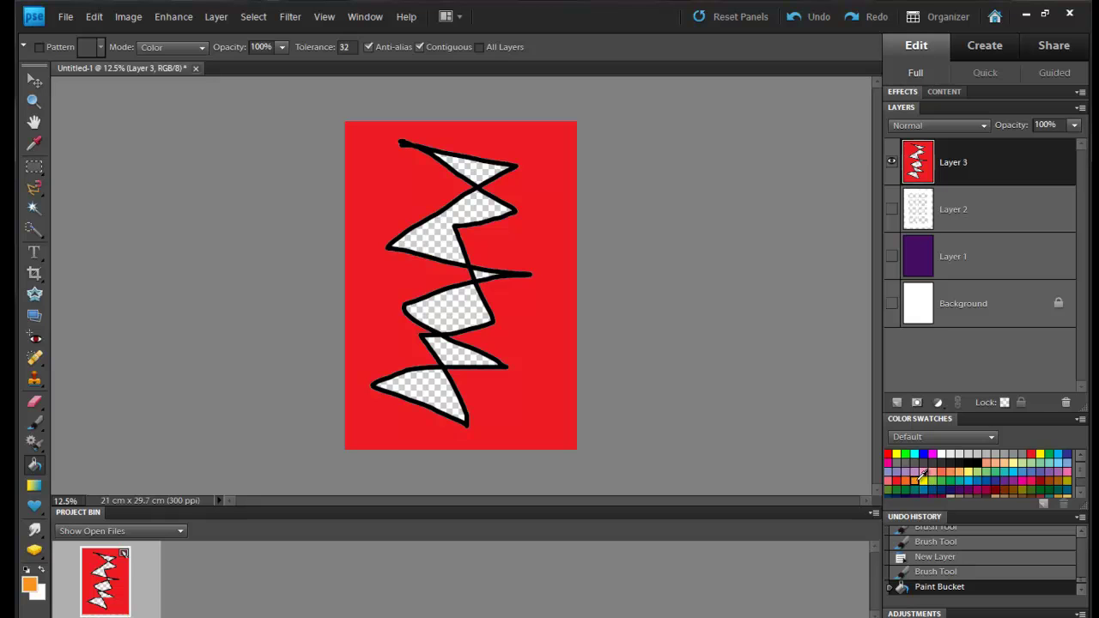
pyautogui.click(475, 168)
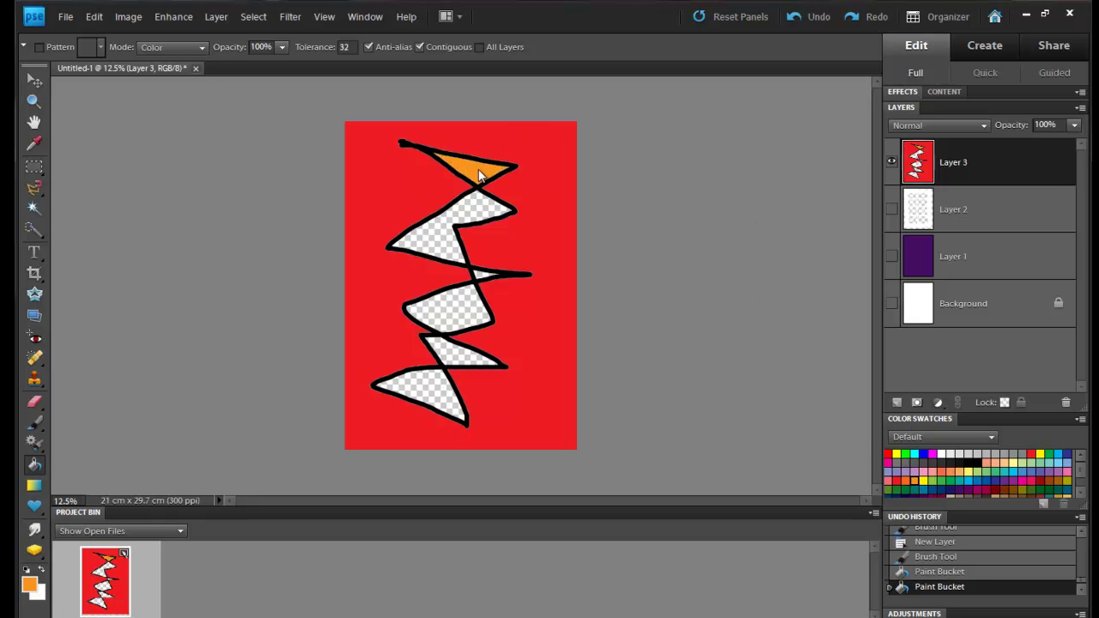
pyautogui.click(472, 274)
pyautogui.click(451, 356)
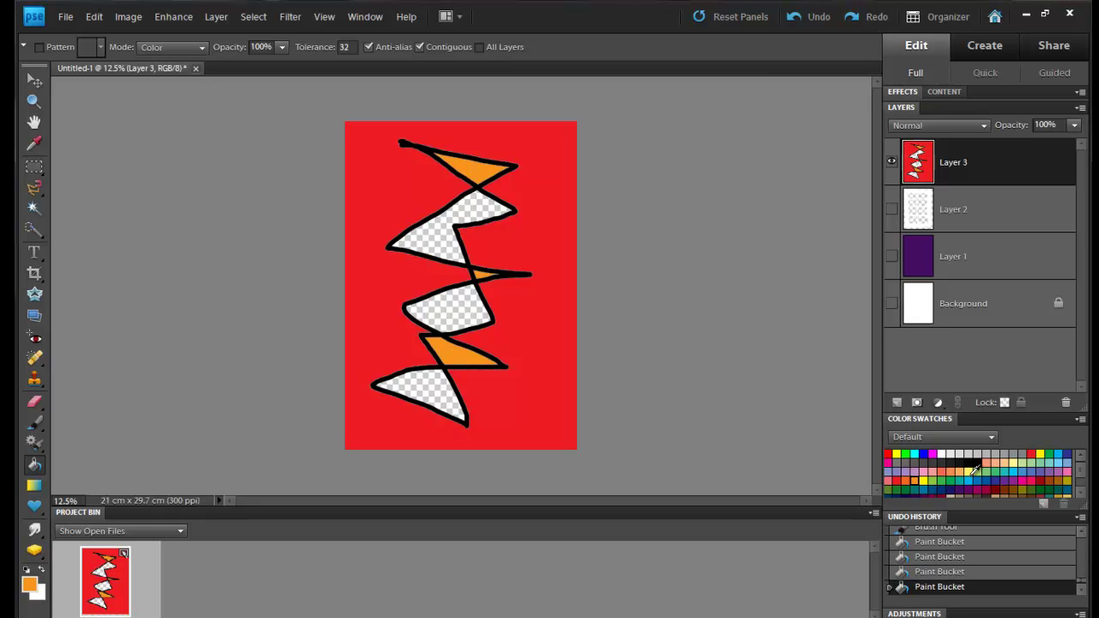
# Fill the three remaining transparent shapes inside the zigzag with dark green
pyautogui.click(1055, 487)
pyautogui.click(432, 231)
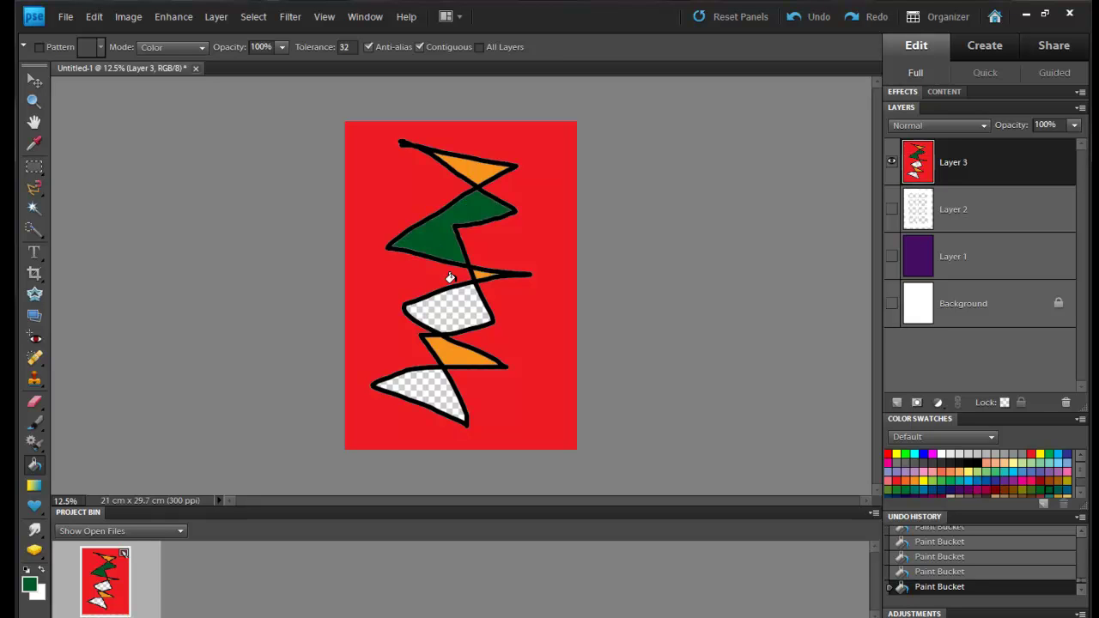
pyautogui.click(454, 311)
pyautogui.click(421, 387)
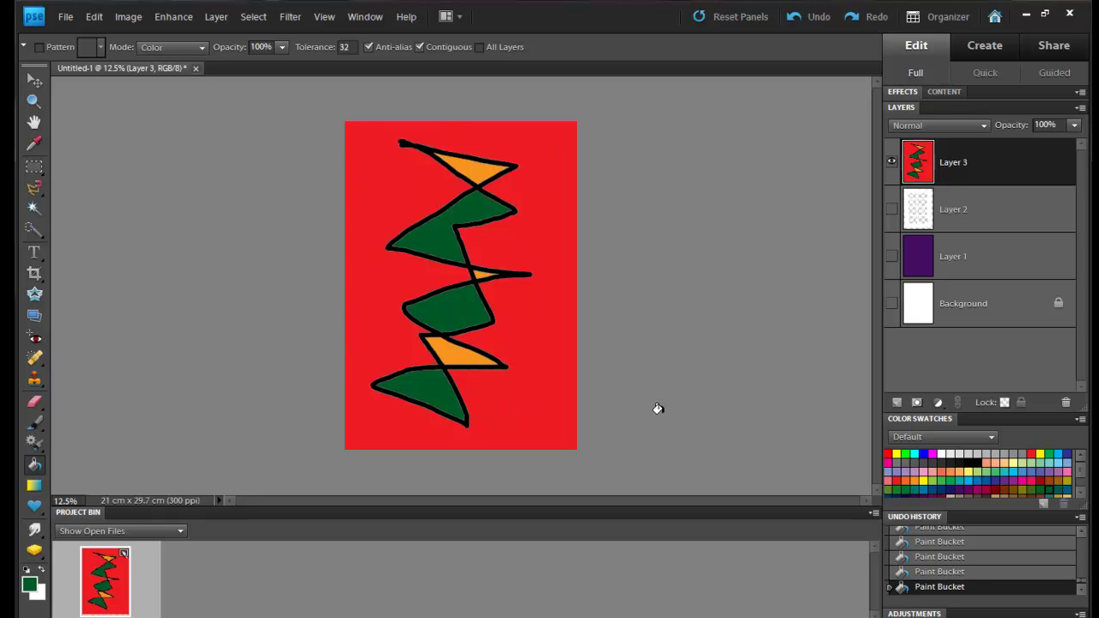
# Recolour the red area around the zigzag using a dark blue swatch
pyautogui.click(946, 486)
# Move Layer 3 below the visible Layer 2 and back above it, and select Layer 2
pyautogui.hotkey('ctrl', '[')
pyautogui.hotkey('ctrl', ']')
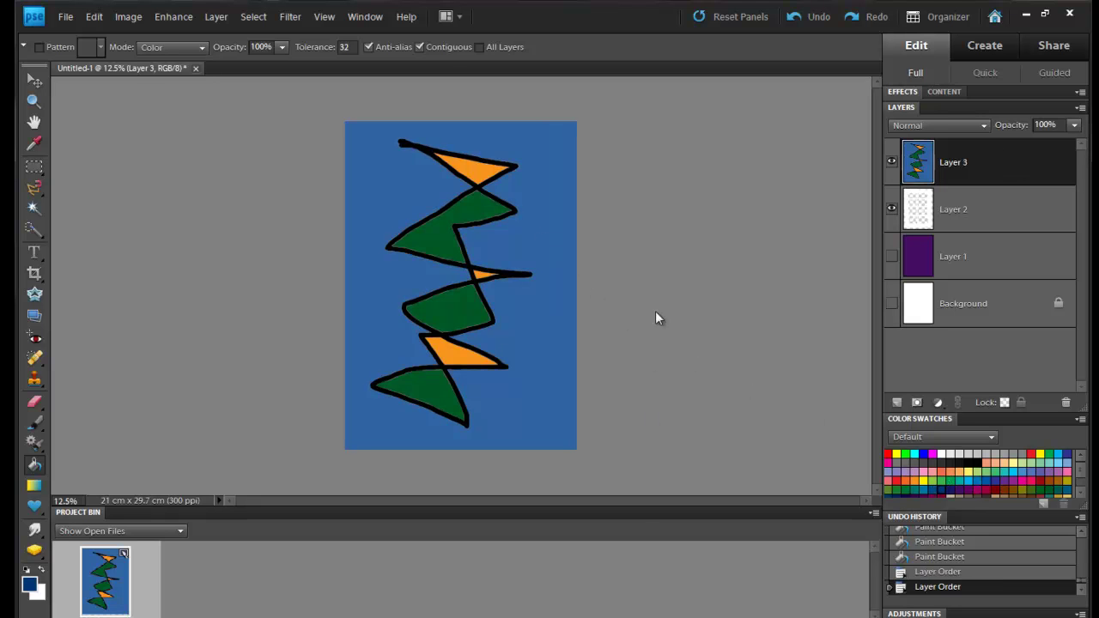
pyautogui.click(977, 208)
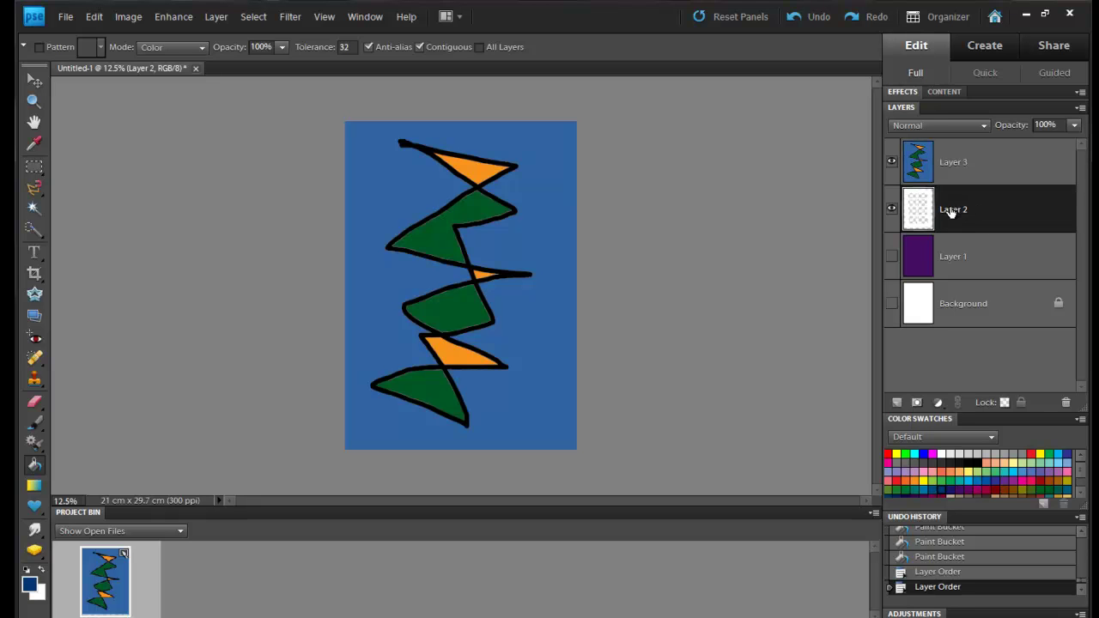
# Delete the empty Layer 2 and confirm its removal
pyautogui.rightClick(969, 207)
pyautogui.click(999, 266)
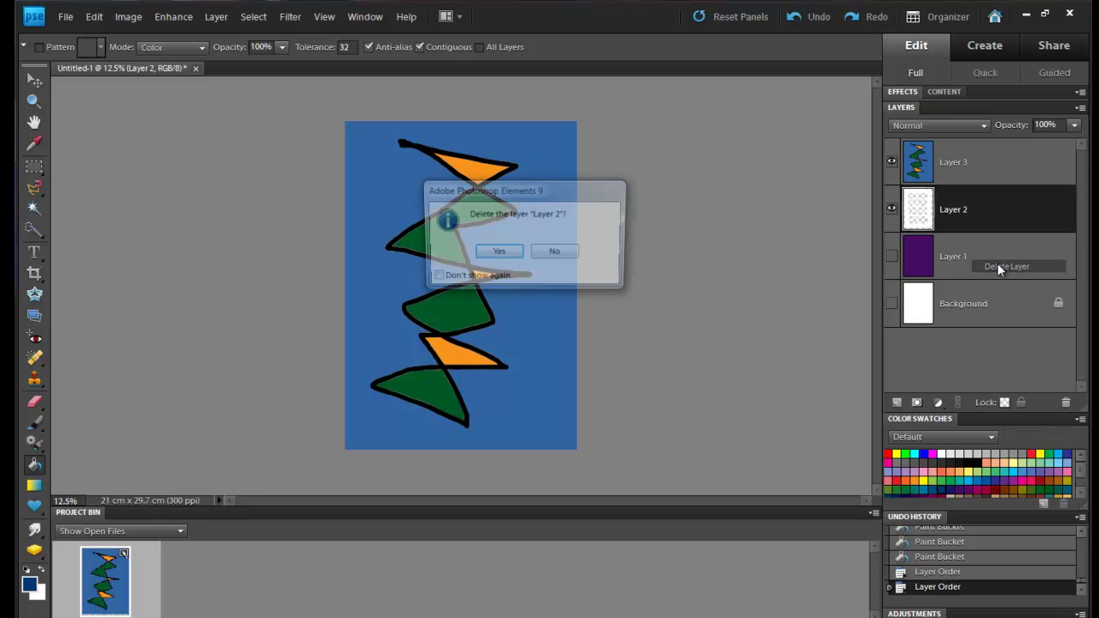
pyautogui.click(513, 251)
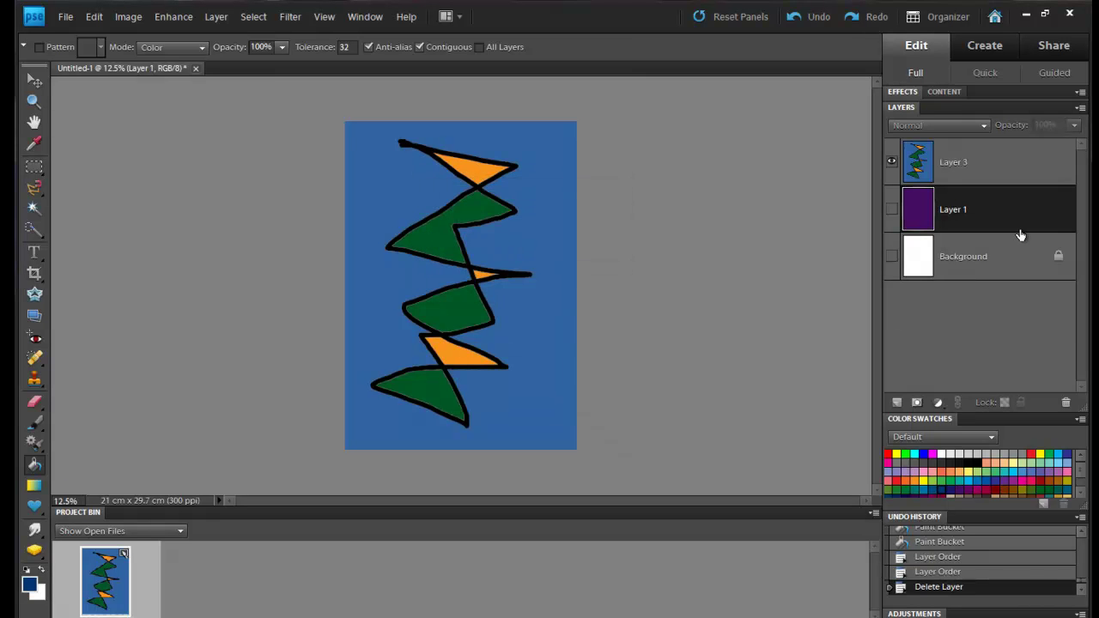
# Add a new empty layer above Layer 3 and hide Layer 3
pyautogui.click(985, 167)
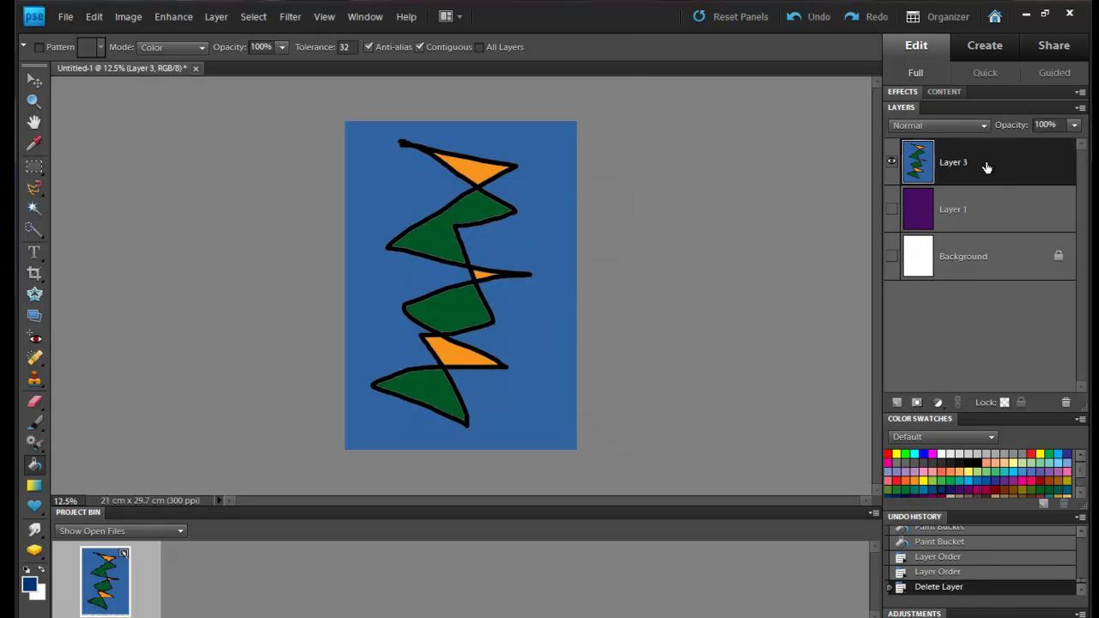
pyautogui.click(897, 402)
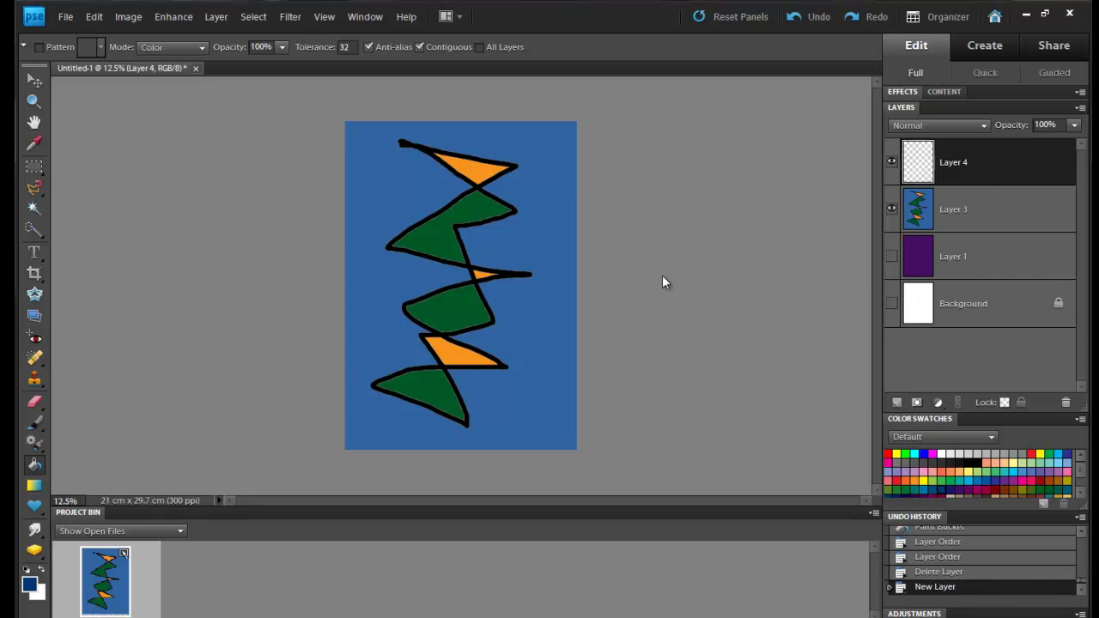
pyautogui.click(891, 210)
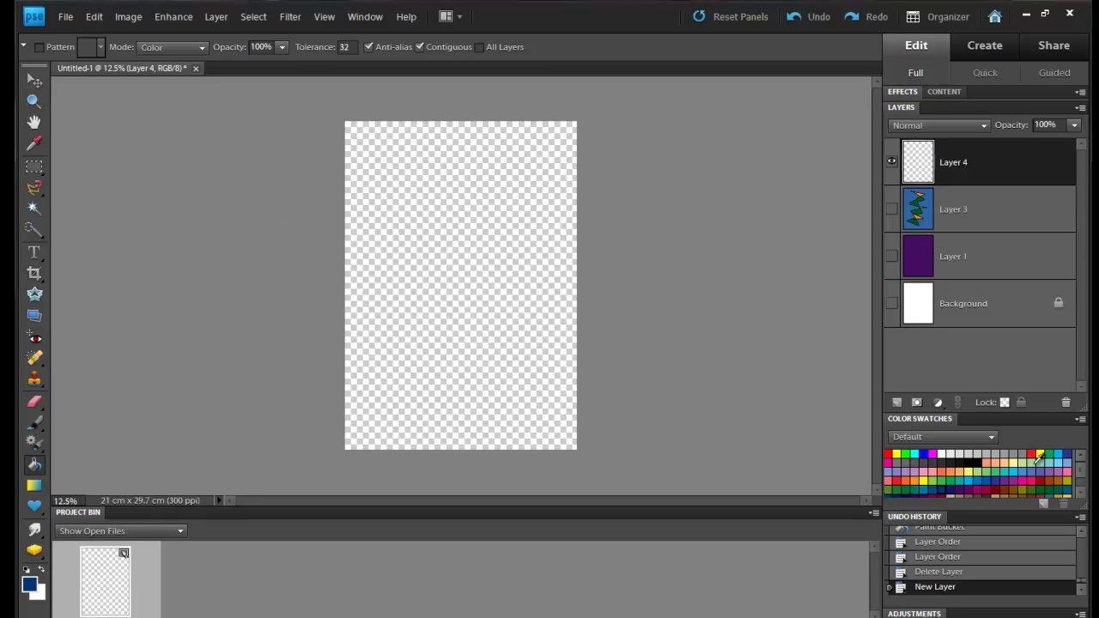
# Set up the Brush tool with bright yellow and the 46 px spatter brush, enlarged to 1300 px
pyautogui.click(1041, 454)
pyautogui.click(38, 421)
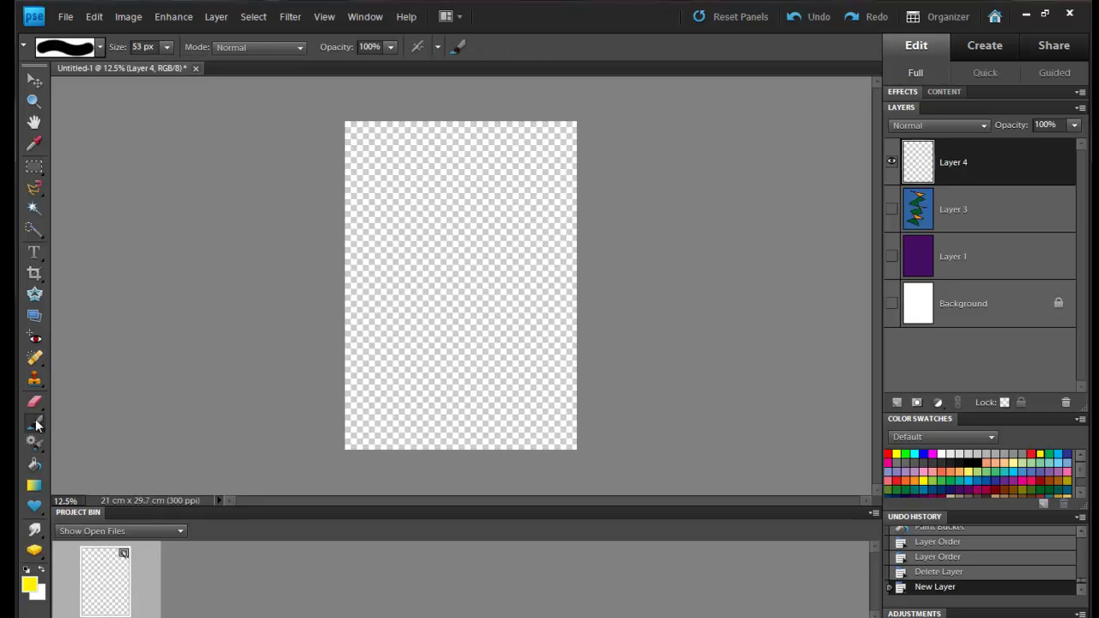
pyautogui.click(100, 47)
pyautogui.moveTo(176, 129); pyautogui.dragTo(173, 162)
pyautogui.click(61, 126)
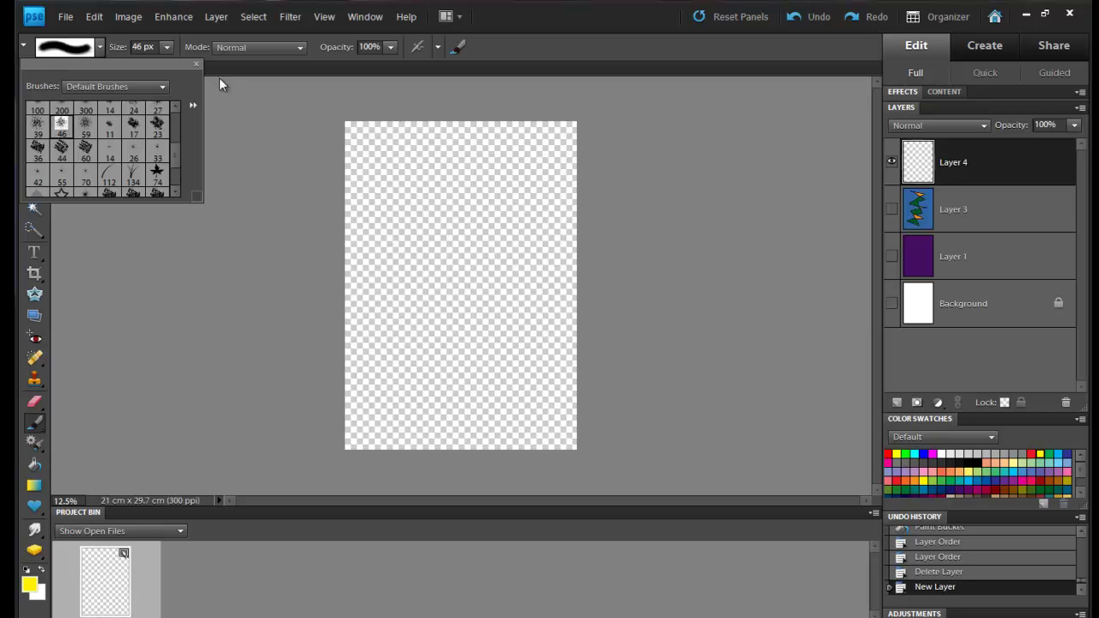
pyautogui.click(197, 65)
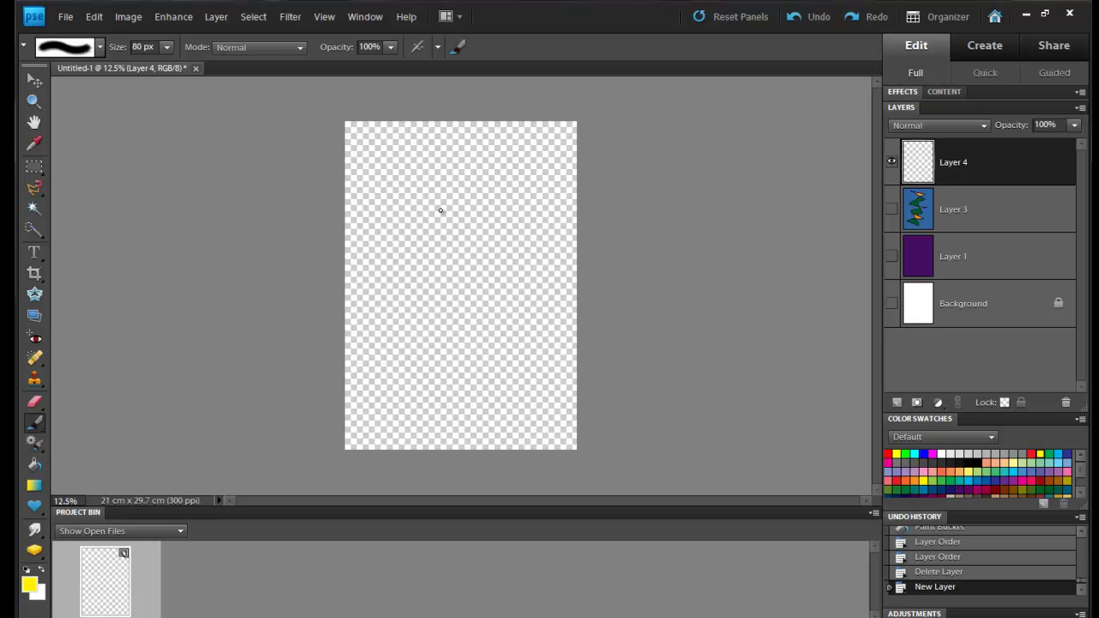
pyautogui.press(']')
pyautogui.press(']')
pyautogui.press(']')
pyautogui.press(']')
pyautogui.press(']')
pyautogui.press(']')
pyautogui.press(']')
pyautogui.press(']')
pyautogui.press(']')
pyautogui.press(']')
pyautogui.press(']')
pyautogui.press(']')
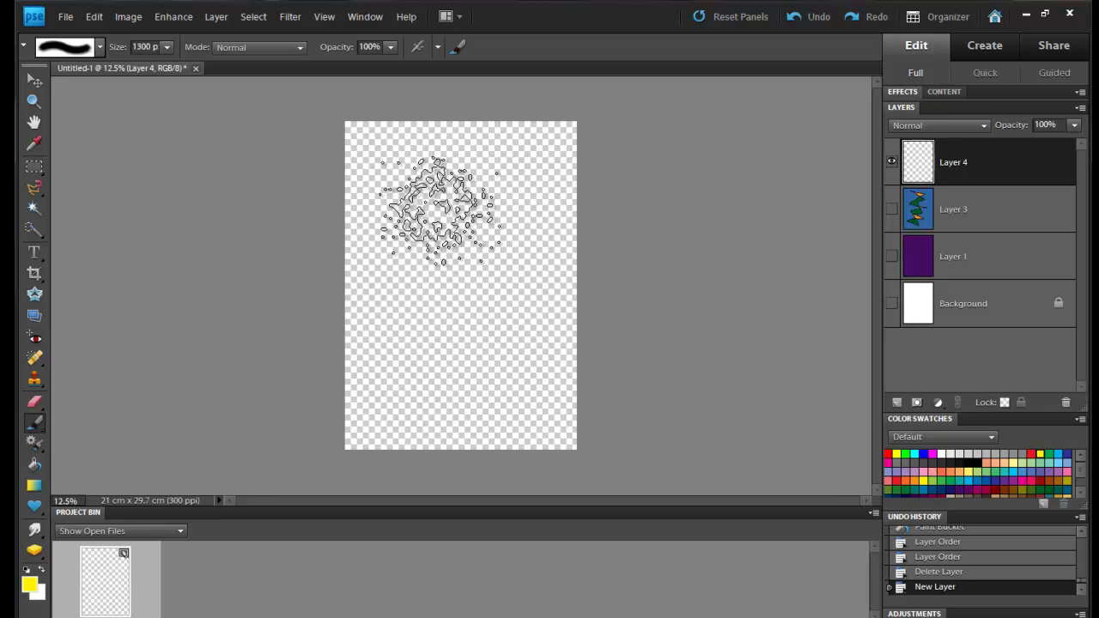
# Paint yellow spatter across the whole canvas on Layer 4, leaving small gaps between the specks
pyautogui.click(407, 179)
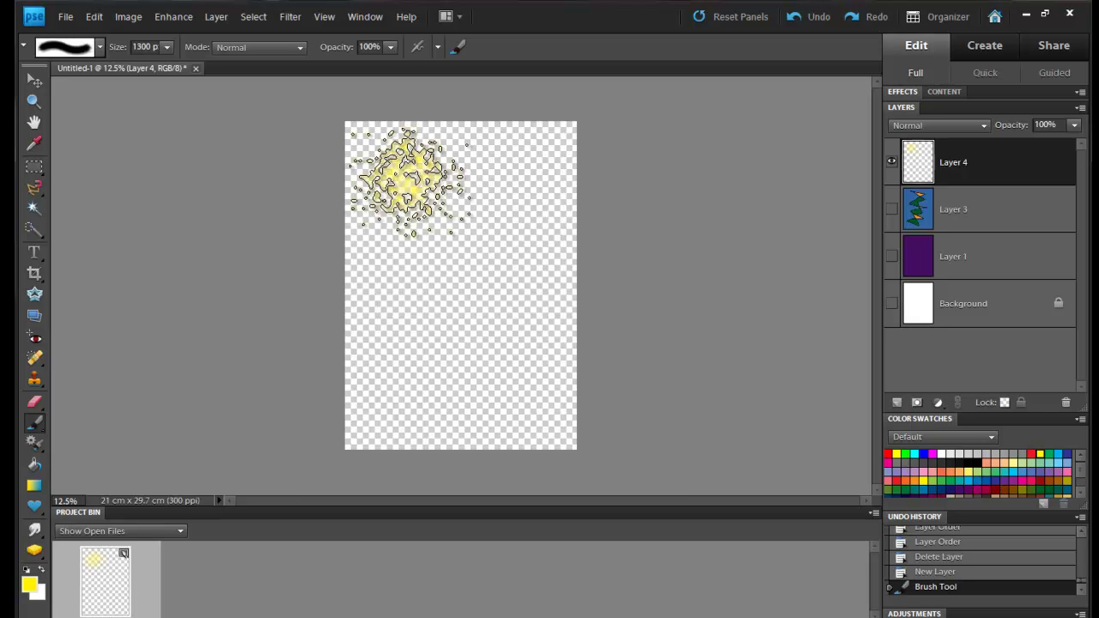
pyautogui.click(515, 179)
pyautogui.click(507, 288)
pyautogui.click(434, 253)
pyautogui.click(451, 189)
pyautogui.moveTo(389, 150)
pyautogui.mouseDown()
pyautogui.moveTo(365, 180)
pyautogui.moveTo(383, 238)
pyautogui.moveTo(385, 384)
pyautogui.moveTo(456, 426)
pyautogui.moveTo(385, 424)
pyautogui.moveTo(390, 434)
pyautogui.moveTo(468, 426)
pyautogui.moveTo(451, 369)
pyautogui.moveTo(460, 326)
pyautogui.moveTo(438, 299)
pyautogui.moveTo(503, 341)
pyautogui.moveTo(530, 394)
pyautogui.moveTo(509, 397)
pyautogui.moveTo(545, 423)
pyautogui.moveTo(573, 356)
pyautogui.moveTo(560, 270)
pyautogui.moveTo(541, 237)
pyautogui.moveTo(565, 138)
pyautogui.moveTo(420, 135)
pyautogui.moveTo(360, 205)
pyautogui.moveTo(378, 307)
pyautogui.moveTo(368, 359)
pyautogui.moveTo(402, 401)
pyautogui.moveTo(440, 418)
pyautogui.moveTo(419, 335)
pyautogui.moveTo(549, 373)
pyautogui.moveTo(515, 365)
pyautogui.moveTo(535, 383)
pyautogui.moveTo(529, 439)
pyautogui.moveTo(591, 436)
pyautogui.moveTo(565, 318)
pyautogui.moveTo(496, 311)
pyautogui.moveTo(438, 231)
pyautogui.moveTo(481, 197)
pyautogui.moveTo(495, 139)
pyautogui.moveTo(436, 212)
pyautogui.moveTo(432, 241)
pyautogui.moveTo(395, 287)
pyautogui.moveTo(347, 409)
pyautogui.moveTo(457, 393)
pyautogui.moveTo(517, 352)
pyautogui.moveTo(478, 321)
pyautogui.moveTo(491, 169)
pyautogui.moveTo(715, 273)
pyautogui.mouseUp()
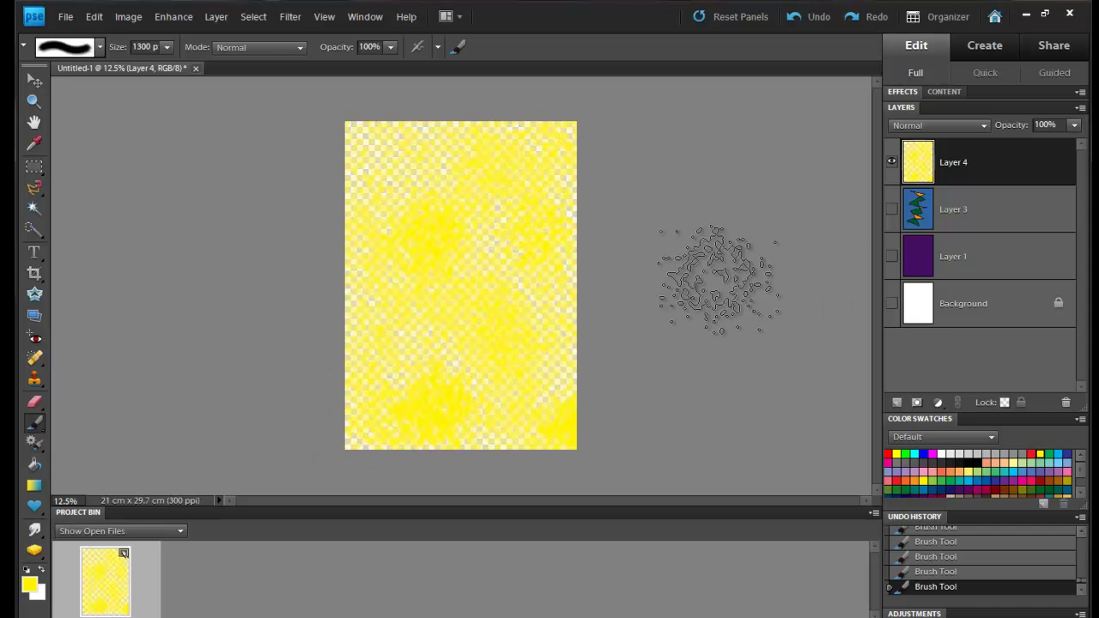
# Show the purple Layer 1 behind the yellow spatter and add a new layer above Layer 4
pyautogui.click(892, 257)
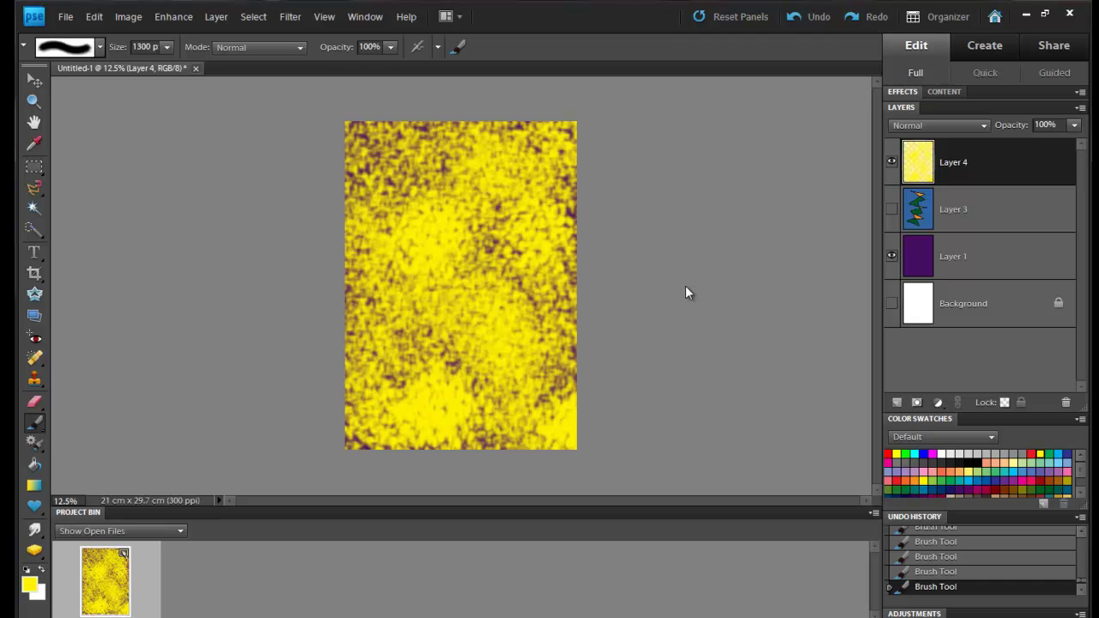
pyautogui.click(897, 403)
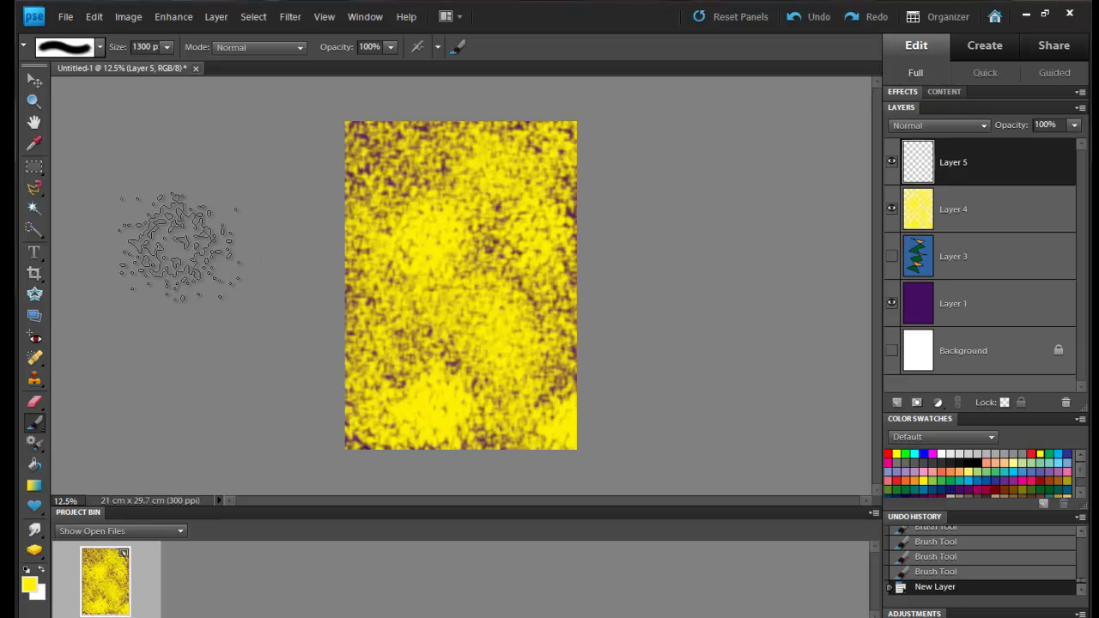
# Load the DoodleFlower.abr brush set into the brush presets
pyautogui.click(100, 47)
pyautogui.click(193, 106)
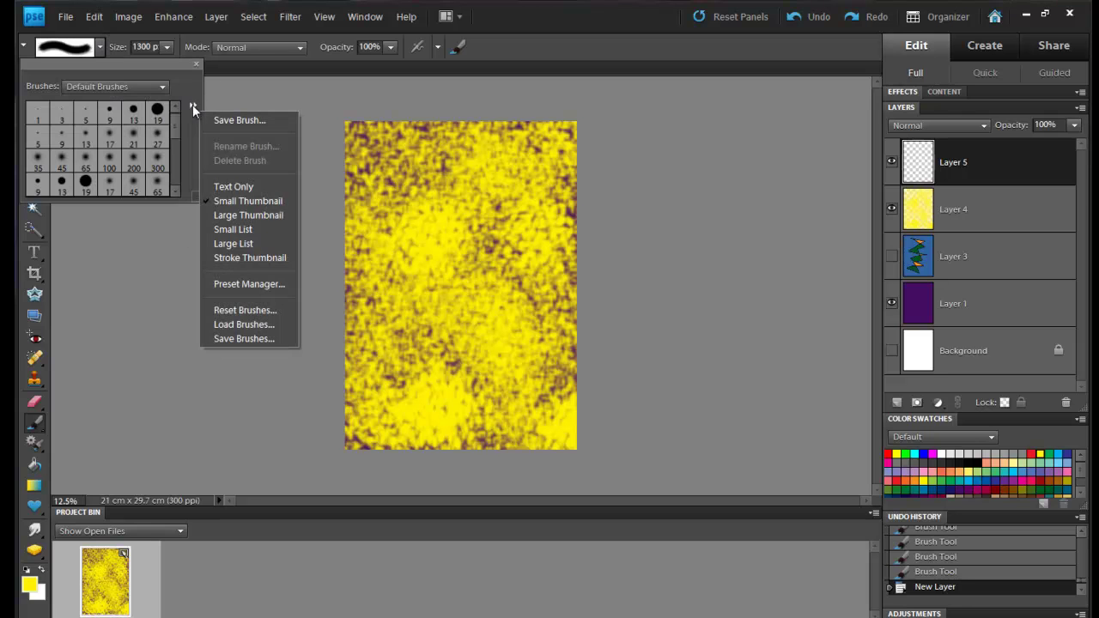
pyautogui.click(257, 323)
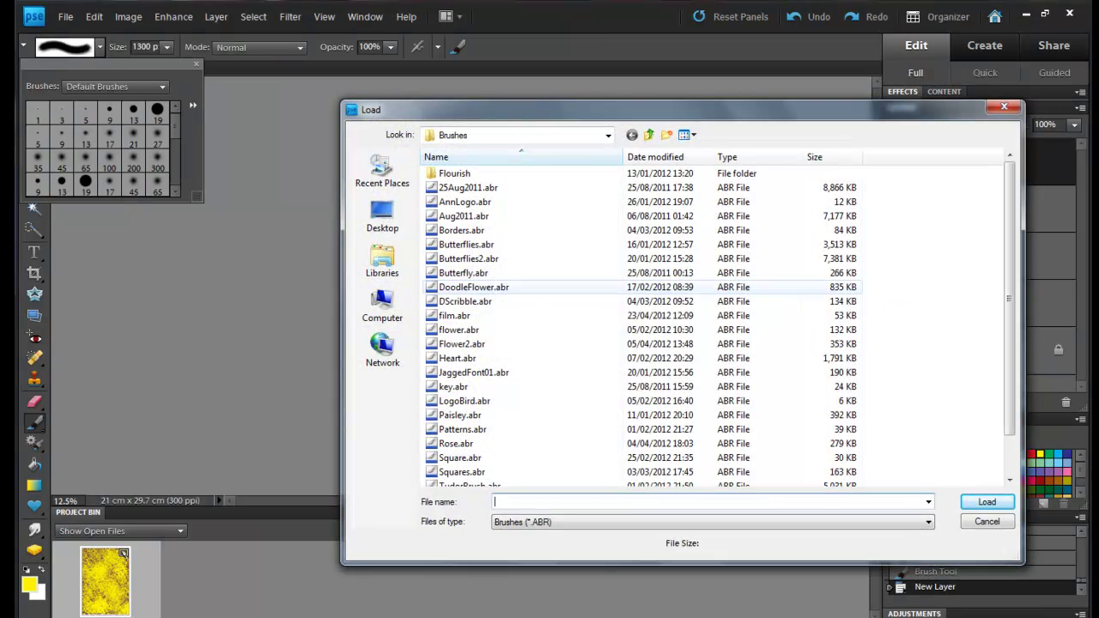
pyautogui.click(998, 505)
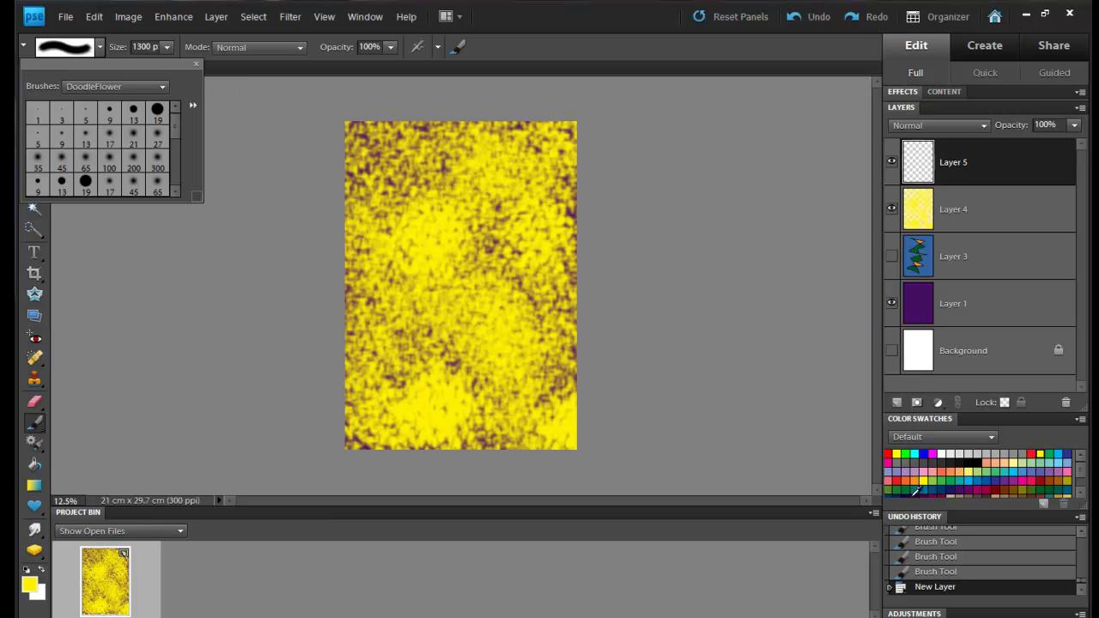
# Set the foreground colour to dark purple and choose the 1738 px flower brush from the DoodleFlower set
pyautogui.click(975, 485)
pyautogui.click(1039, 454)
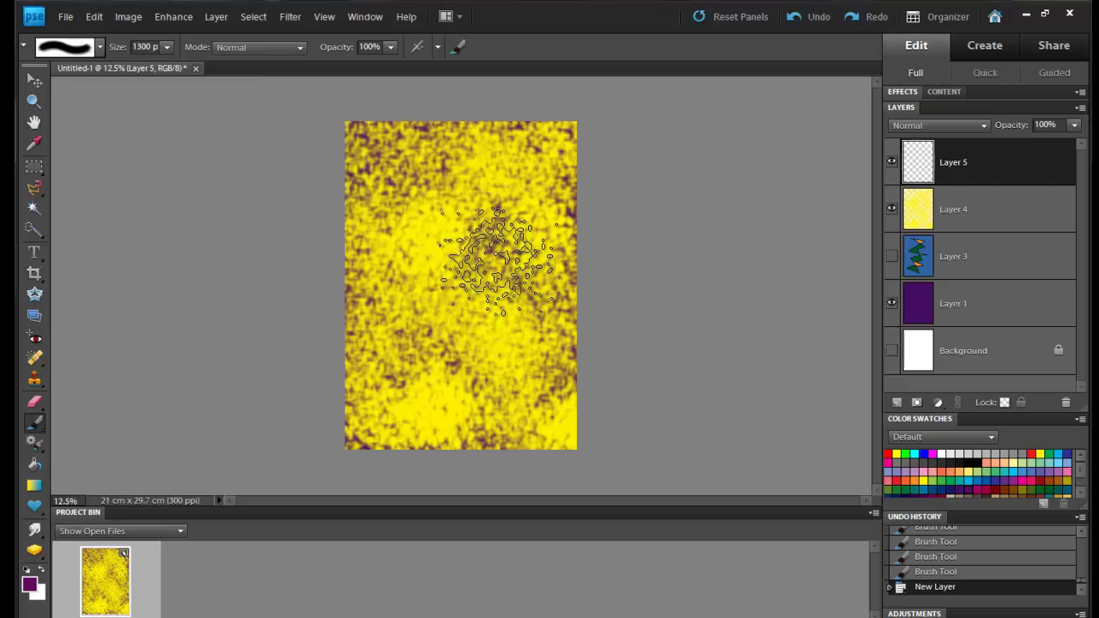
pyautogui.click(100, 48)
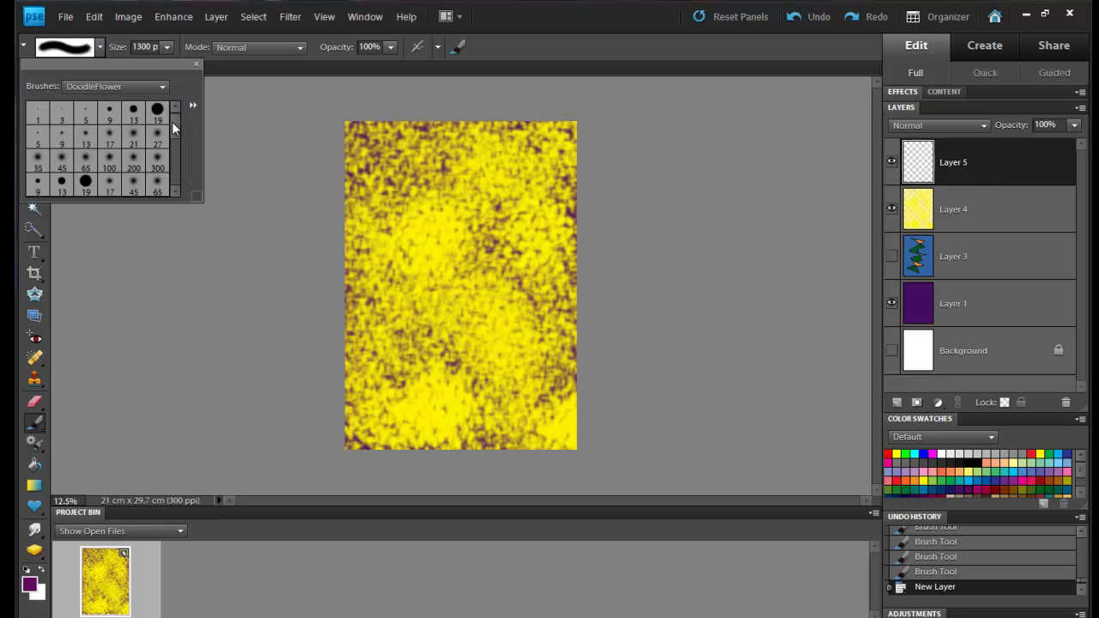
pyautogui.moveTo(178, 127); pyautogui.dragTo(178, 193)
pyautogui.click(157, 186)
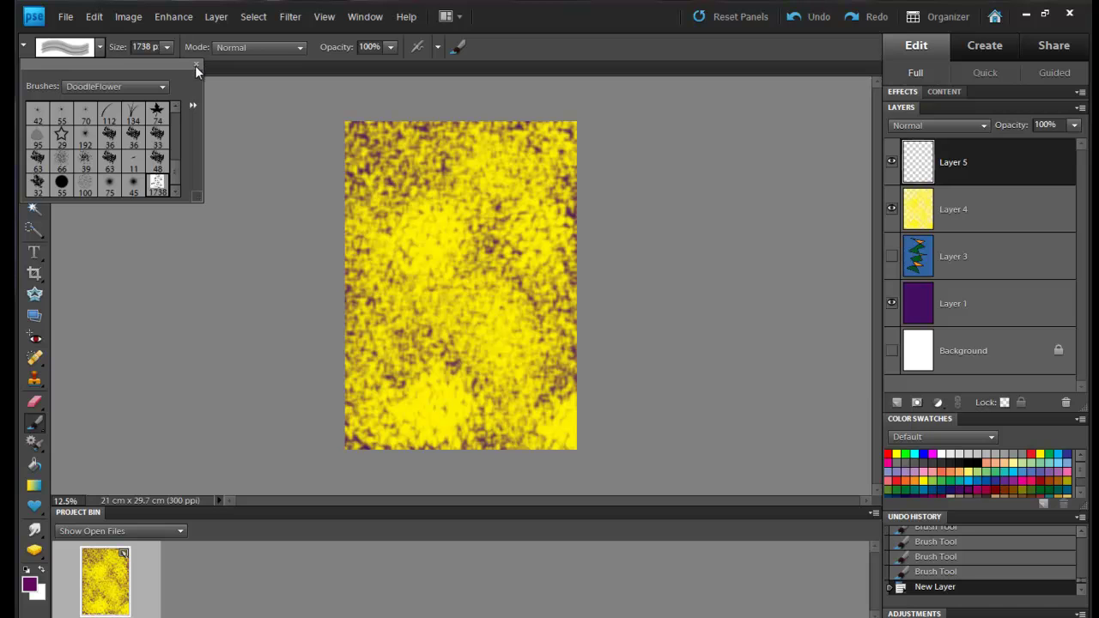
pyautogui.click(196, 64)
# Stamp overlapping dark purple flower vines over the entire canvas on Layer 5
pyautogui.click(388, 225)
pyautogui.click(441, 271)
pyautogui.click(370, 353)
pyautogui.click(407, 359)
pyautogui.click(419, 203)
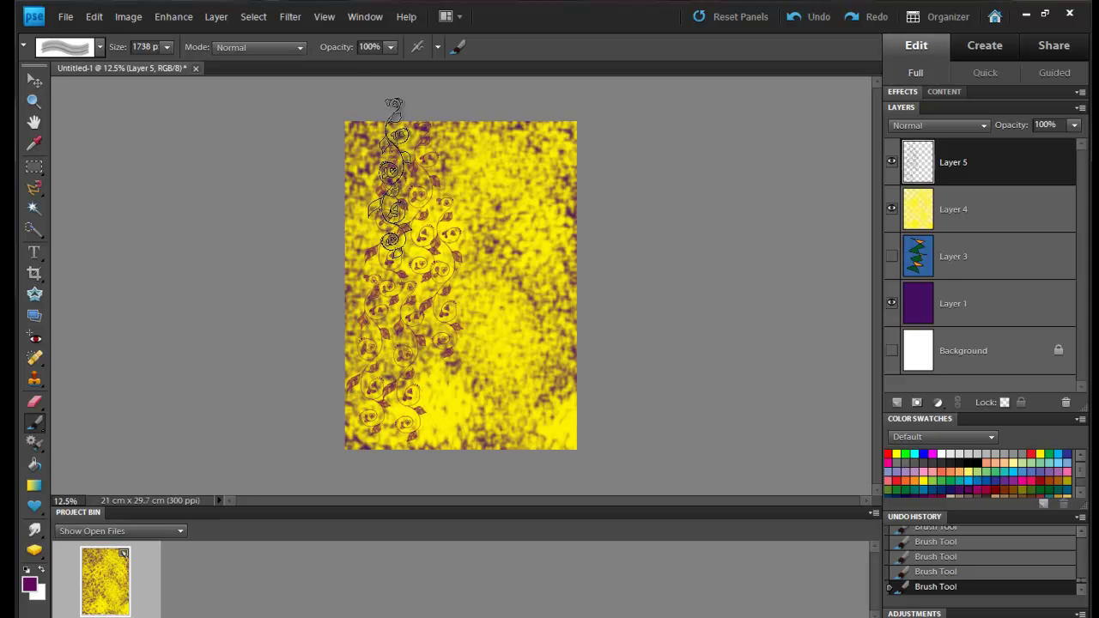
pyautogui.click(367, 176)
pyautogui.click(455, 177)
pyautogui.click(493, 182)
pyautogui.click(468, 338)
pyautogui.click(487, 387)
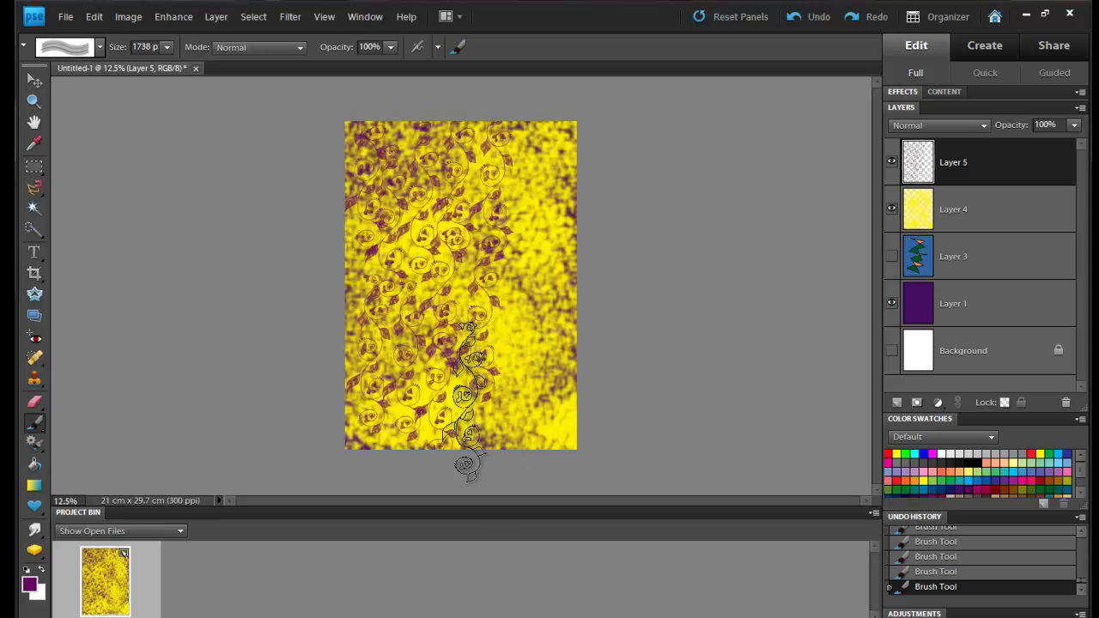
pyautogui.click(515, 369)
pyautogui.moveTo(552, 382)
pyautogui.mouseDown()
pyautogui.moveTo(561, 288)
pyautogui.moveTo(514, 204)
pyautogui.moveTo(554, 178)
pyautogui.mouseUp()
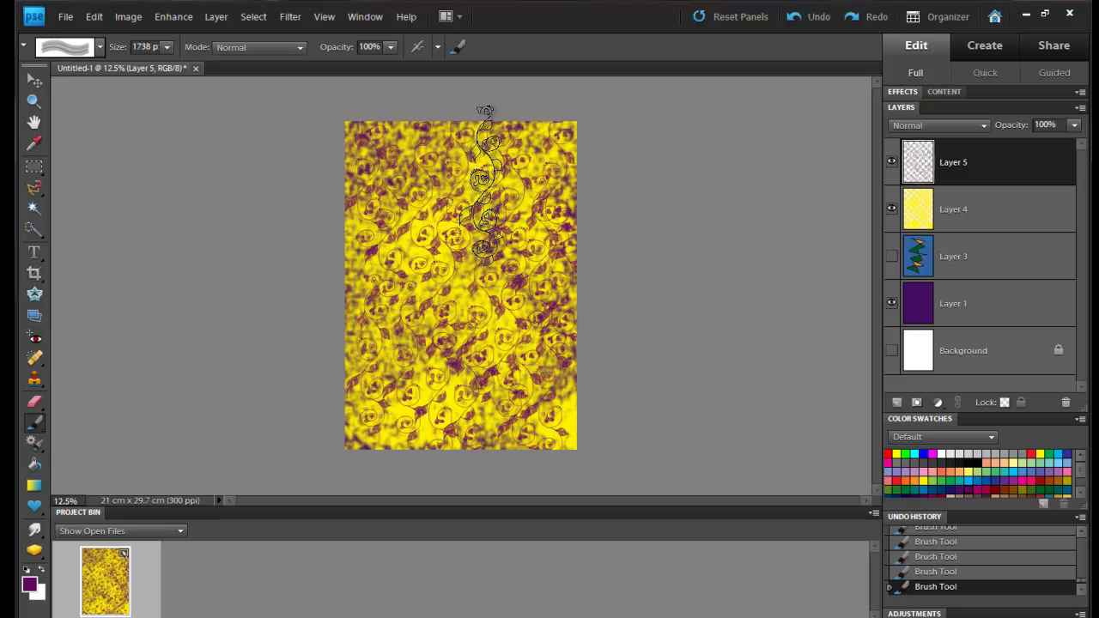
pyautogui.moveTo(362, 186)
pyautogui.mouseDown()
pyautogui.moveTo(359, 361)
pyautogui.moveTo(395, 387)
pyautogui.moveTo(436, 382)
pyautogui.moveTo(463, 291)
pyautogui.moveTo(447, 190)
pyautogui.moveTo(506, 181)
pyautogui.mouseUp()
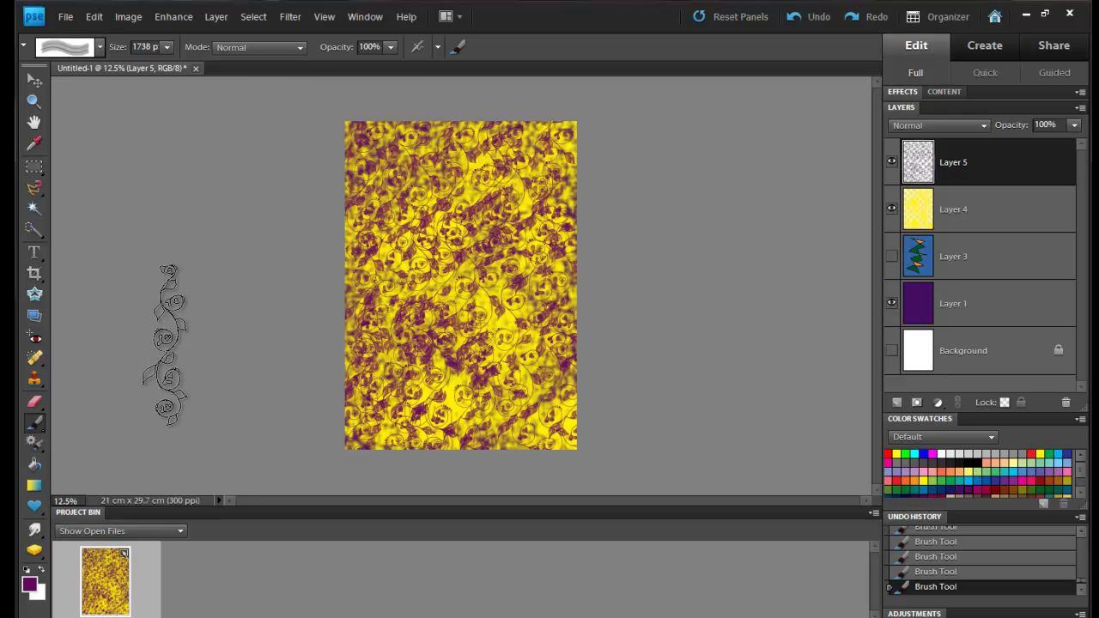
# Merge the visible Layers 4 and 5 with Layer 1 hidden, and show the white Background layer
pyautogui.click(34, 403)
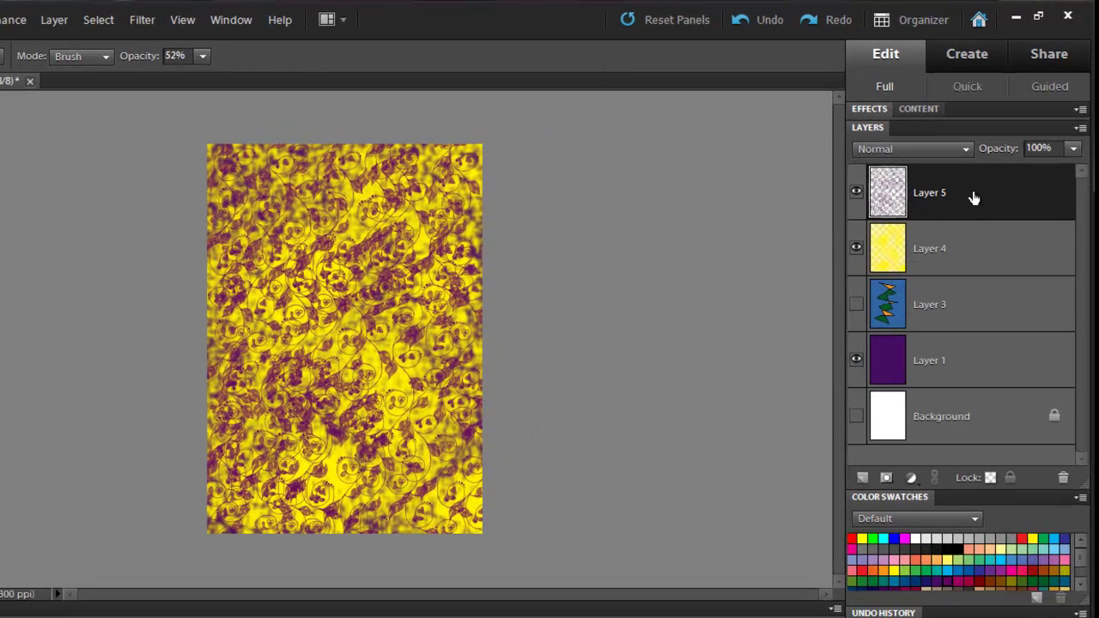
pyautogui.click(856, 361)
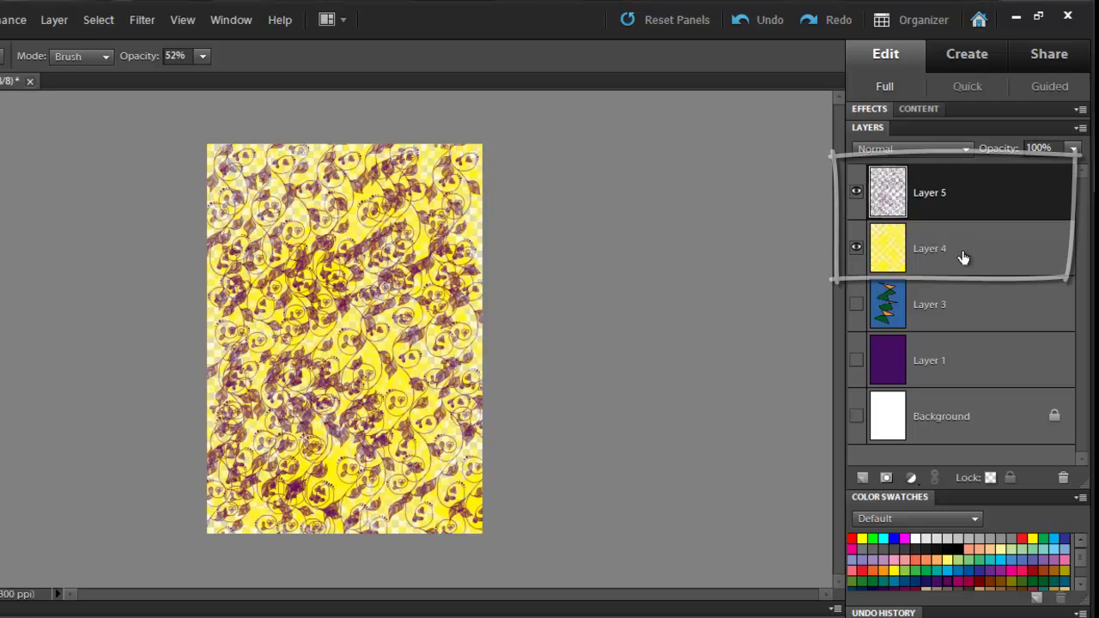
pyautogui.click(55, 20)
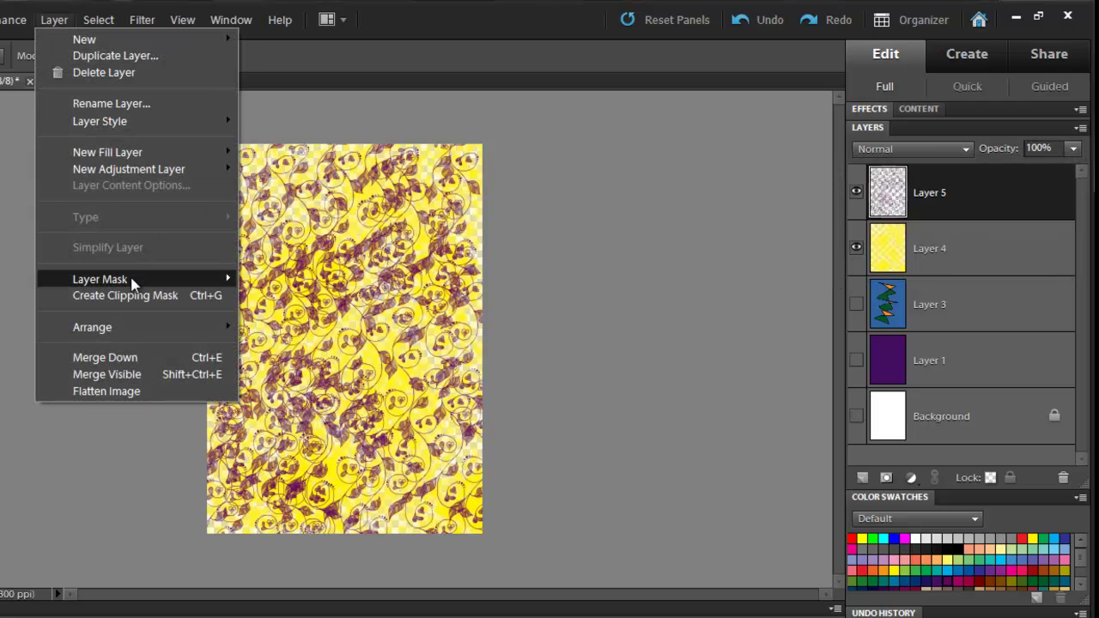
pyautogui.click(124, 375)
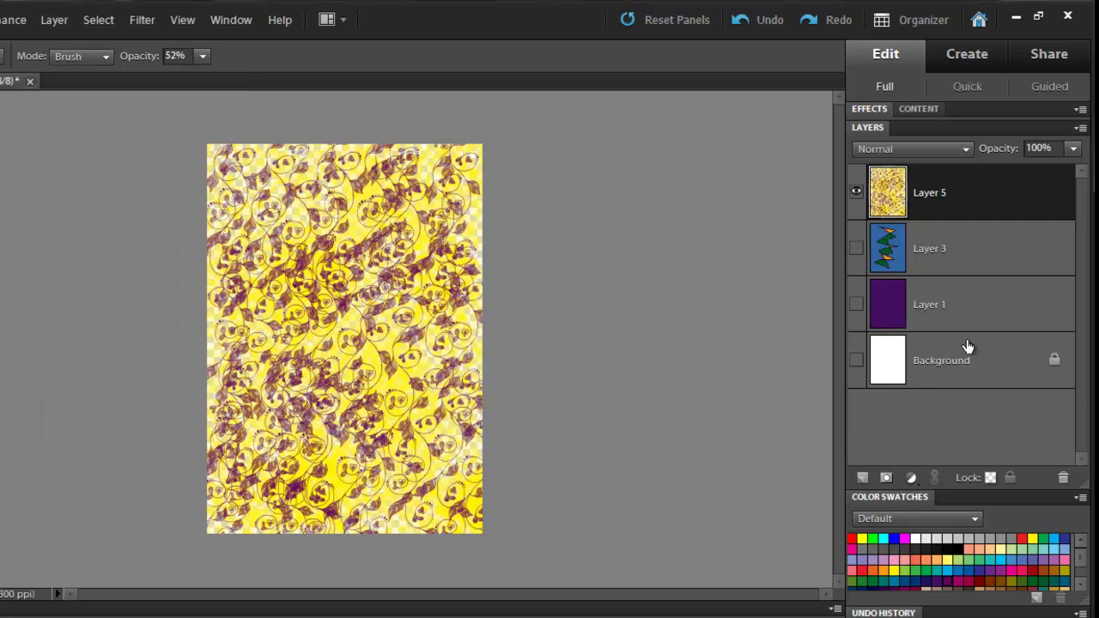
pyautogui.click(857, 361)
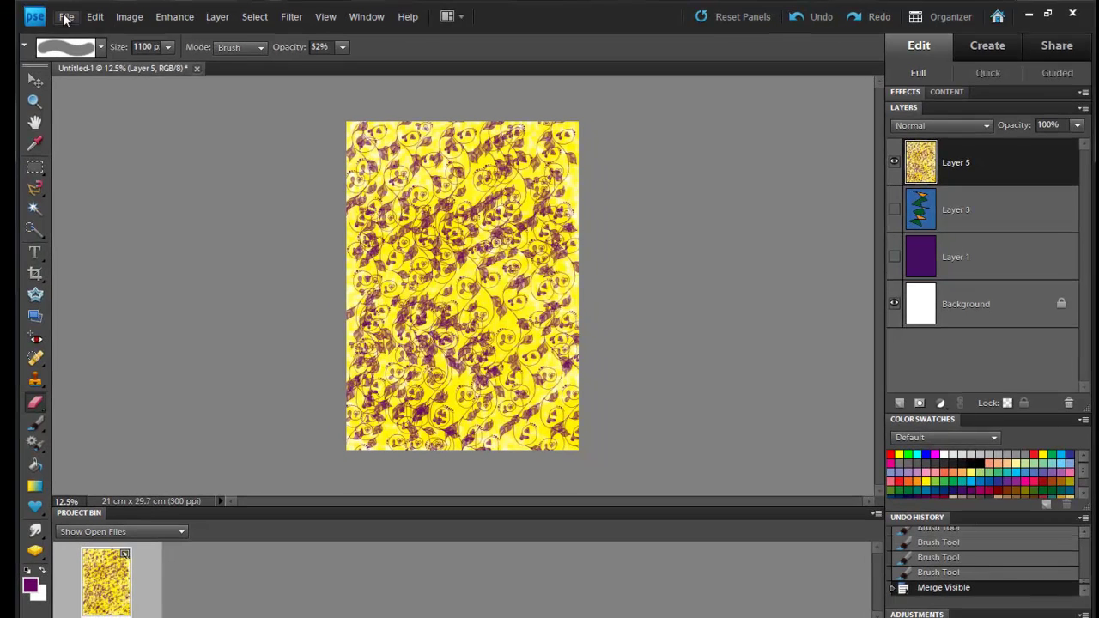
# Open the recently edited photo P1090148.JPG and rotate it 90° right
pyautogui.click(67, 19)
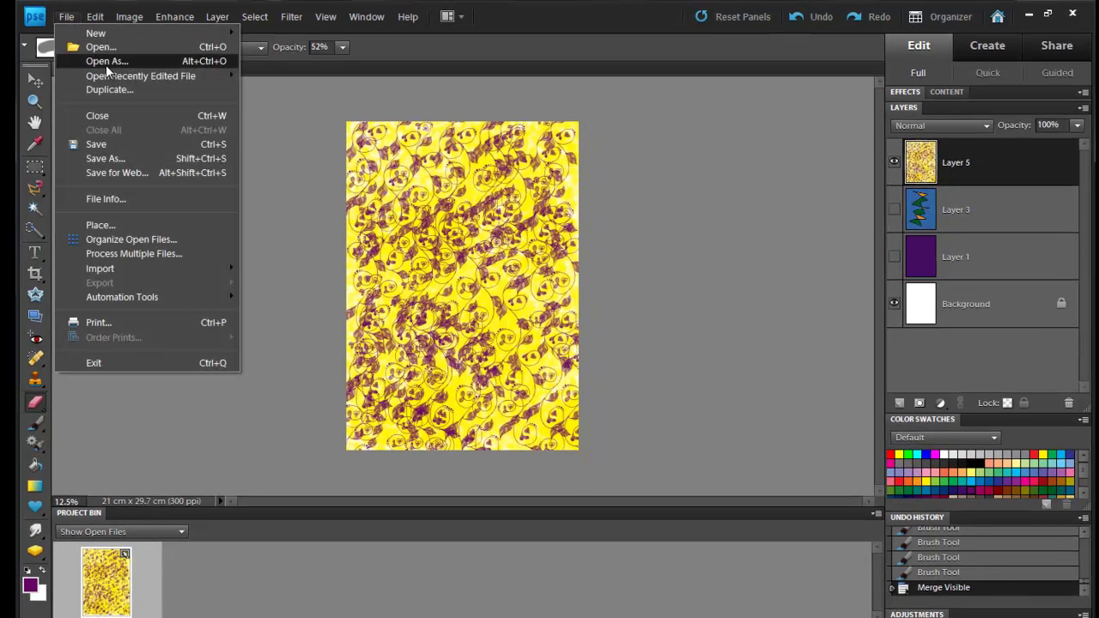
pyautogui.moveTo(110, 77)
pyautogui.click(266, 89)
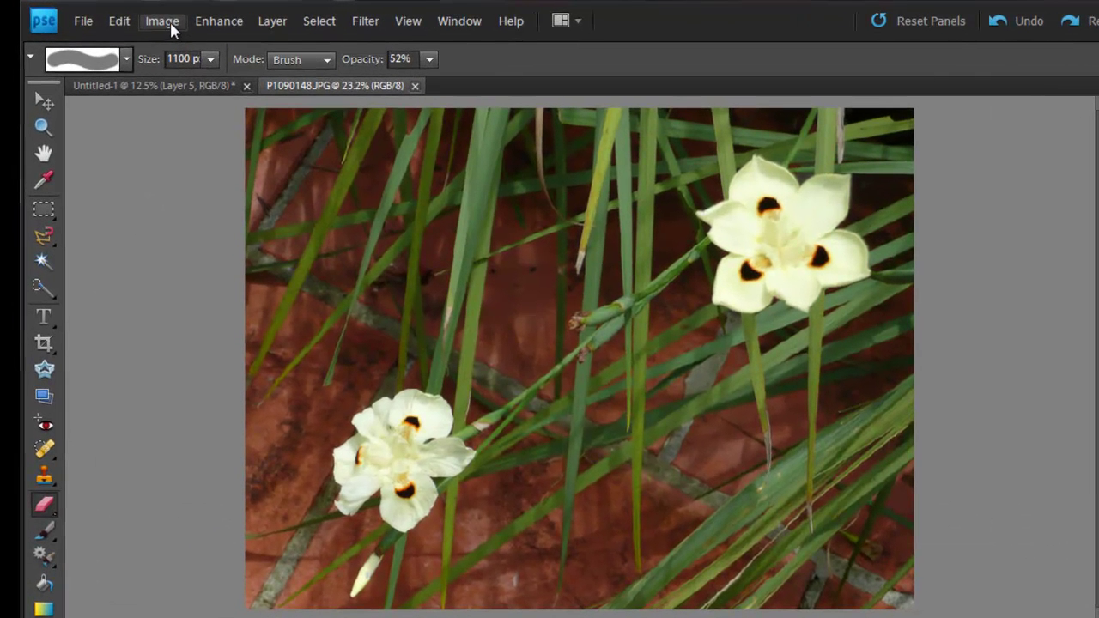
pyautogui.click(128, 17)
pyautogui.moveTo(192, 42)
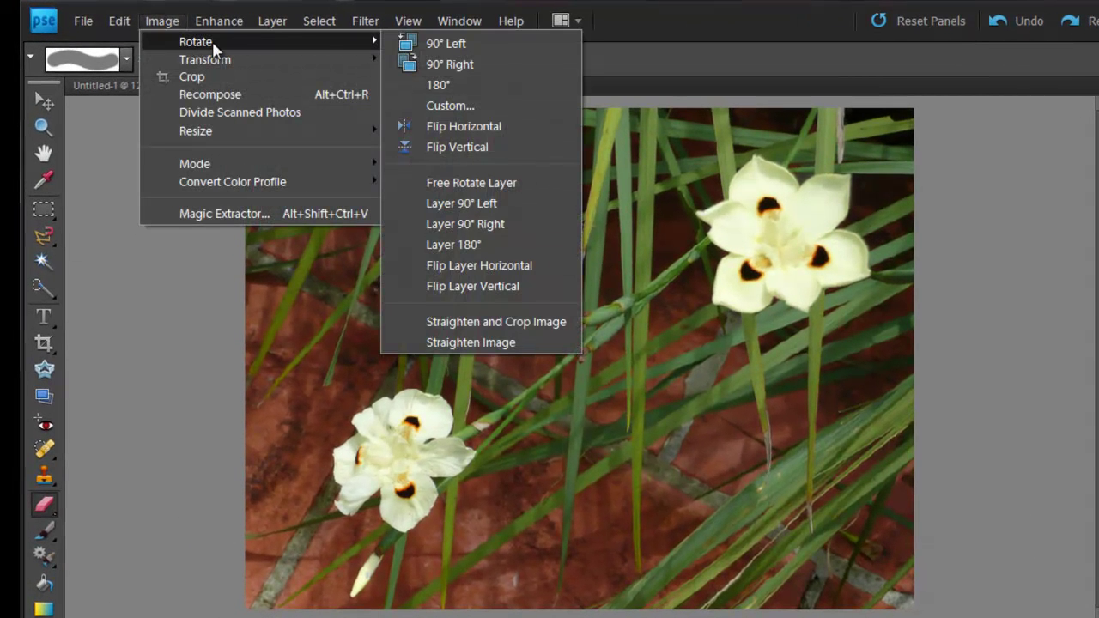
pyautogui.click(462, 65)
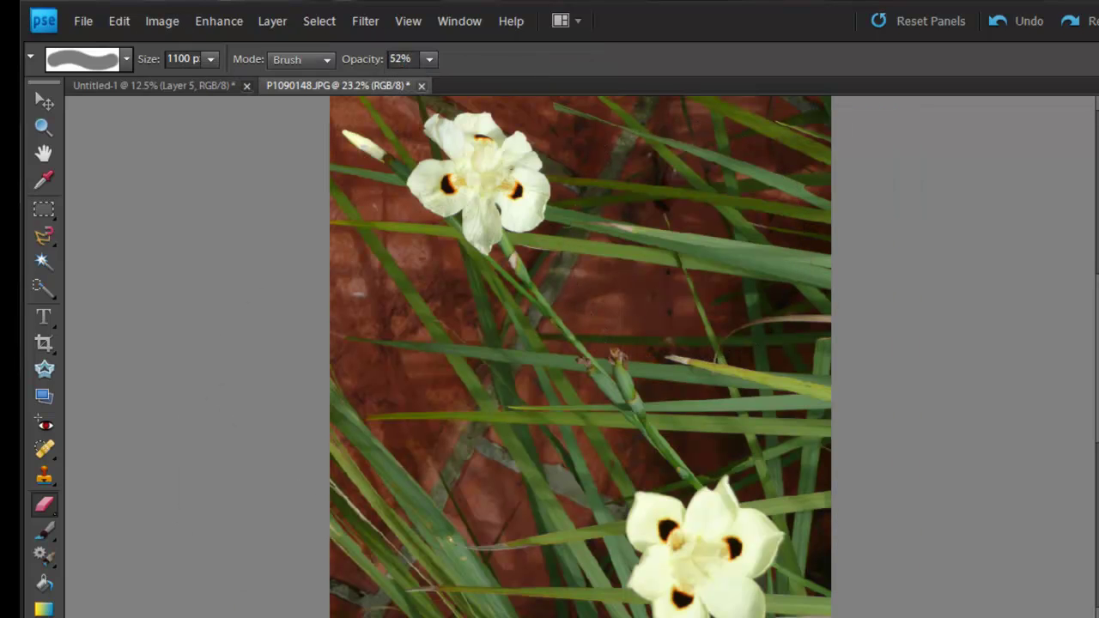
# Return to Untitled-1, select its Background layer and place the rotated flower photo directly above it
pyautogui.click(154, 86)
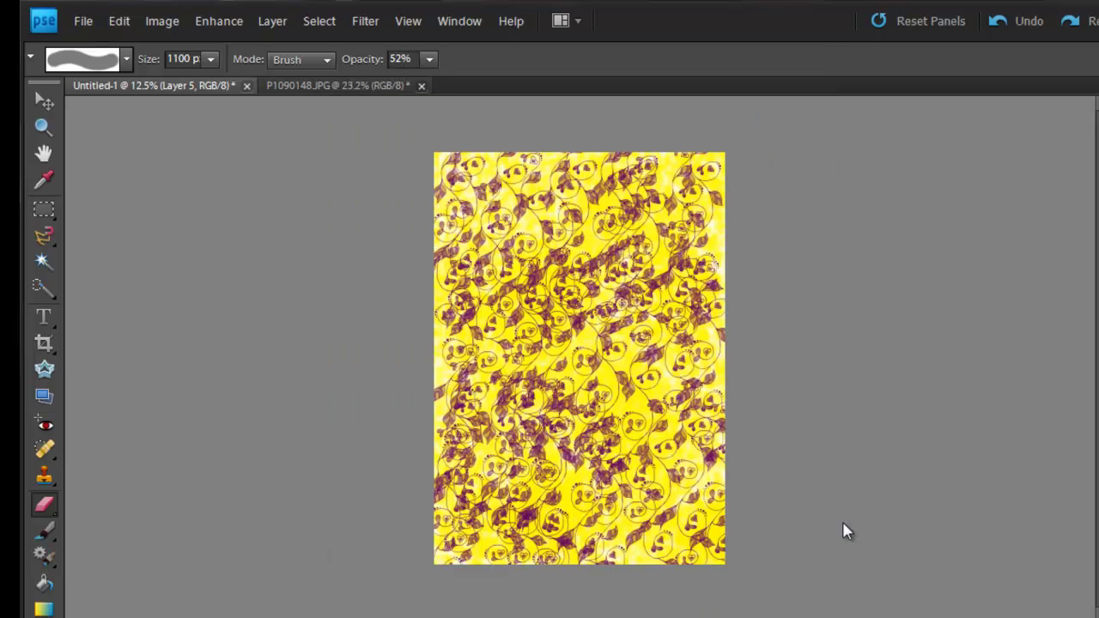
pyautogui.hotkey('ctrl', 'e')
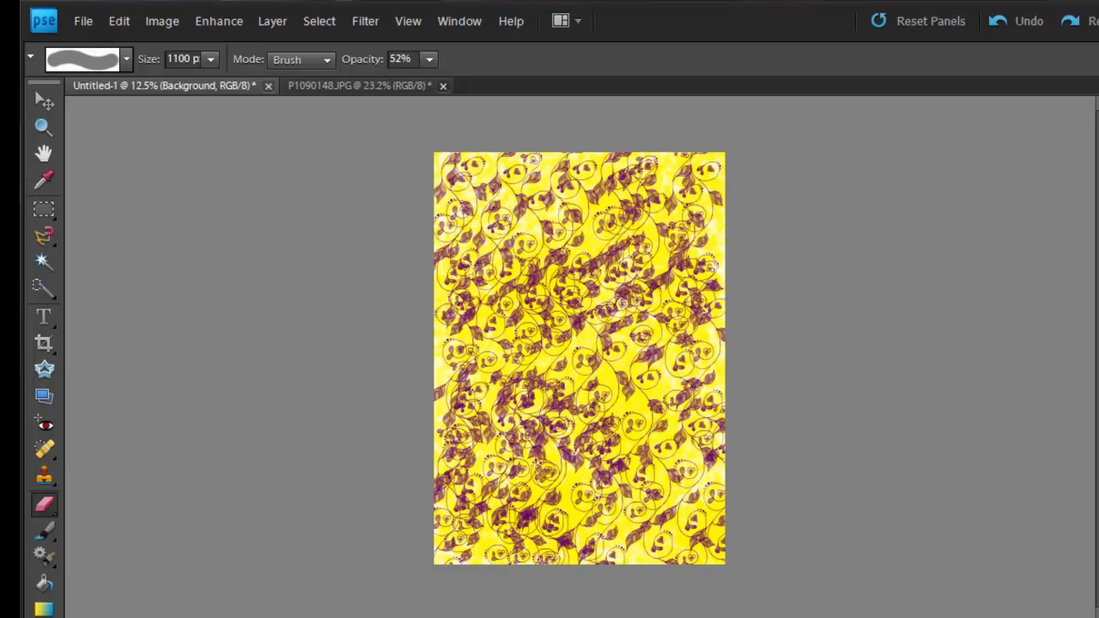
pyautogui.moveTo(446, 615); pyautogui.dragTo(546, 363)
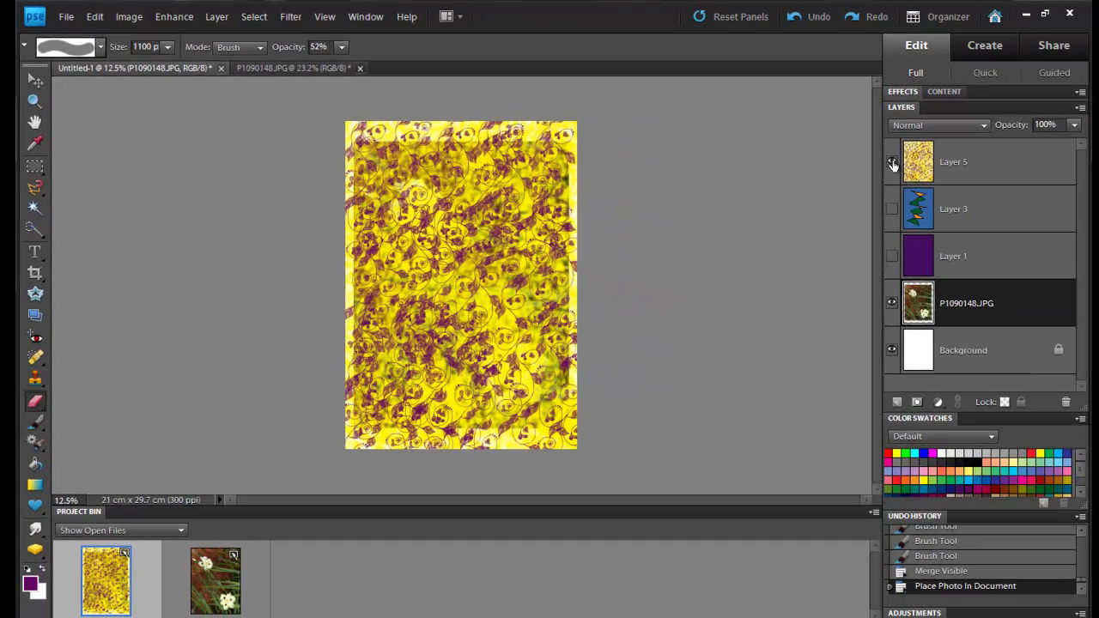
# Hide Layer 5 and enlarge the placed flower photo proportionally to about 115.3% so it covers the whole canvas
pyautogui.click(891, 163)
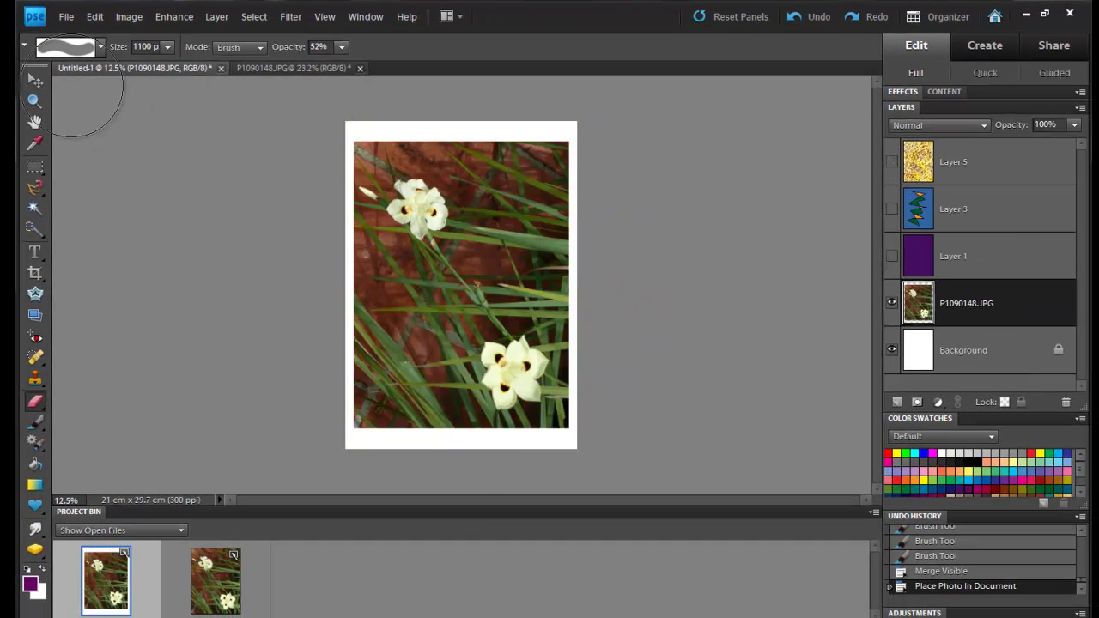
pyautogui.click(34, 82)
pyautogui.moveTo(354, 142); pyautogui.dragTo(338, 121)
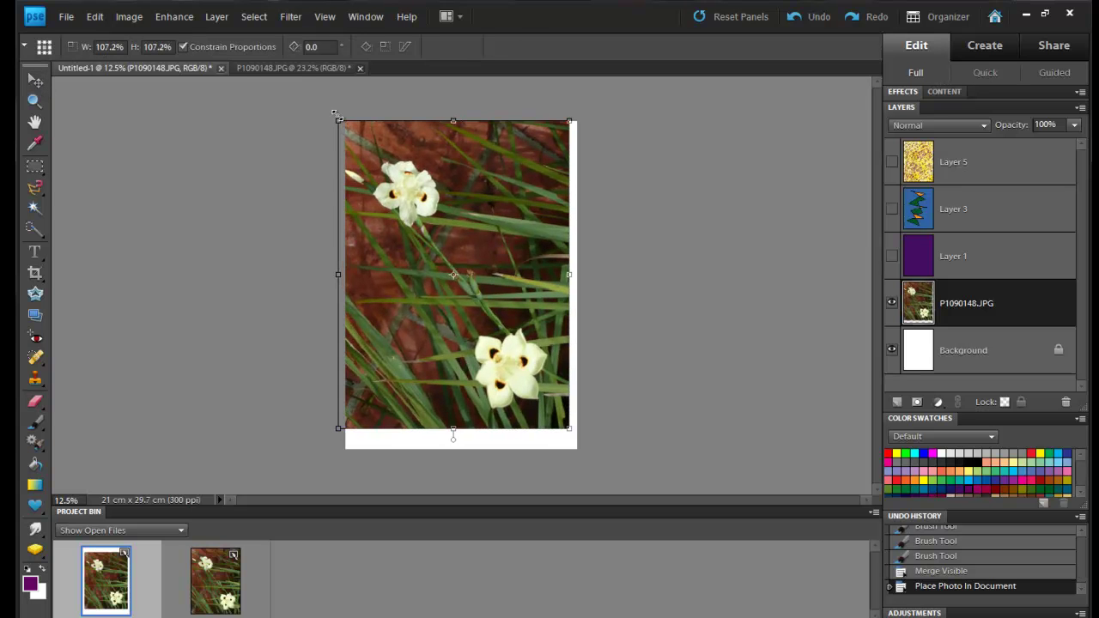
pyautogui.moveTo(570, 427); pyautogui.dragTo(592, 454)
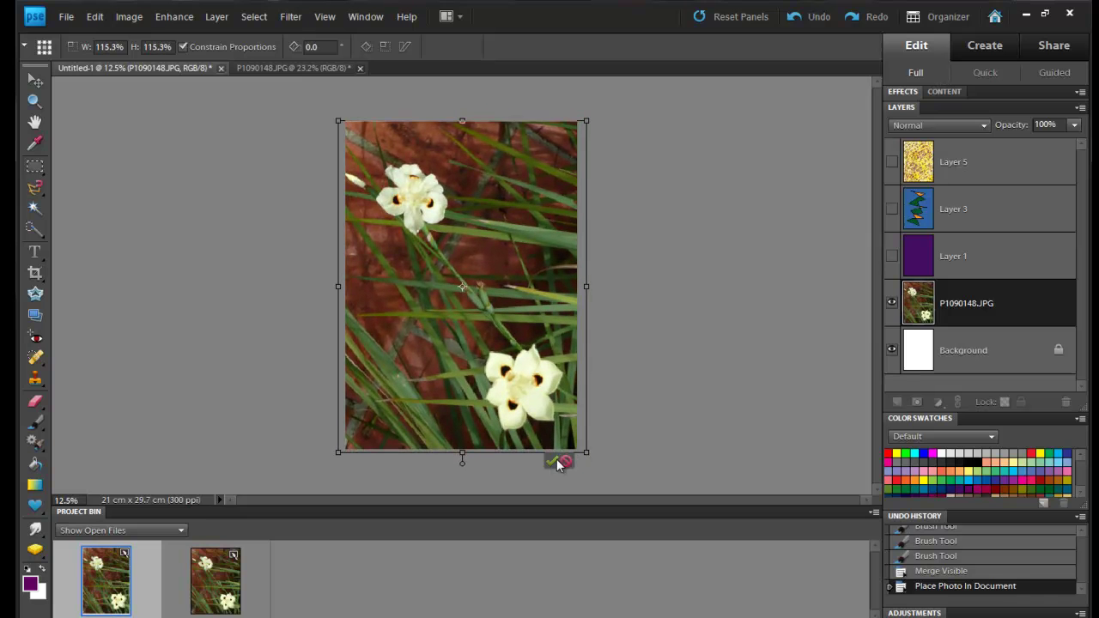
pyautogui.click(551, 463)
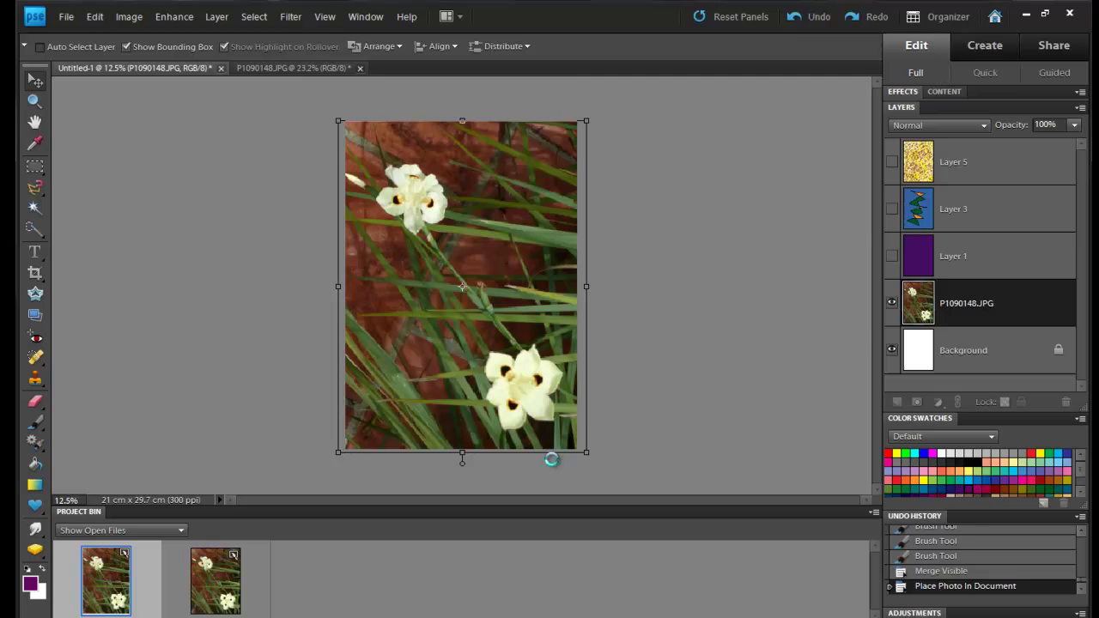
# Show Layer 5 again and reduce its opacity to 72%
pyautogui.click(893, 163)
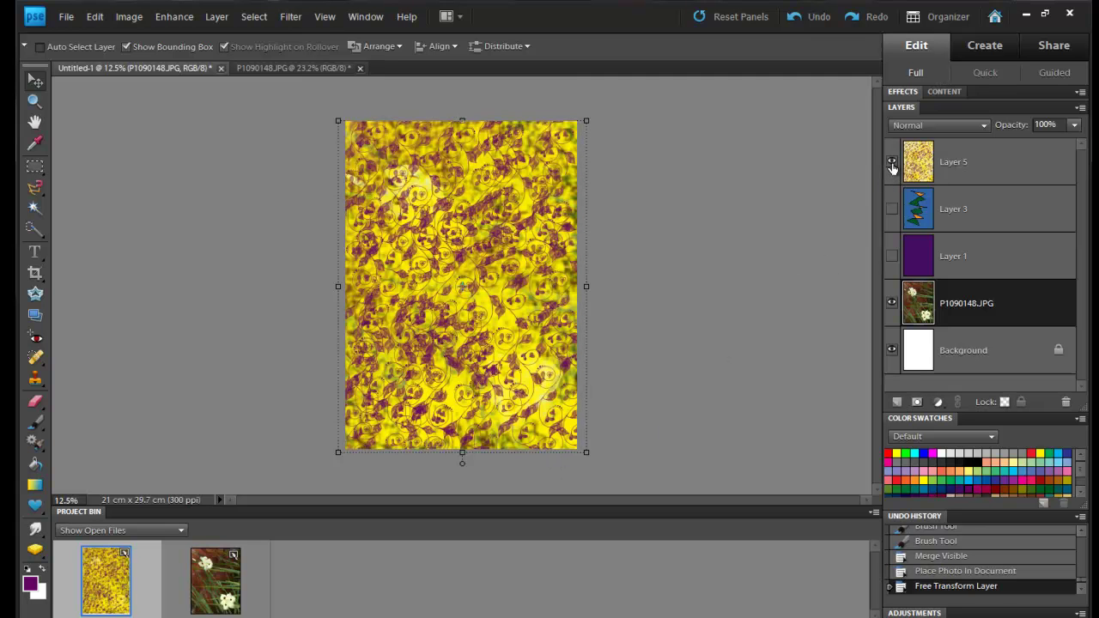
pyautogui.click(967, 163)
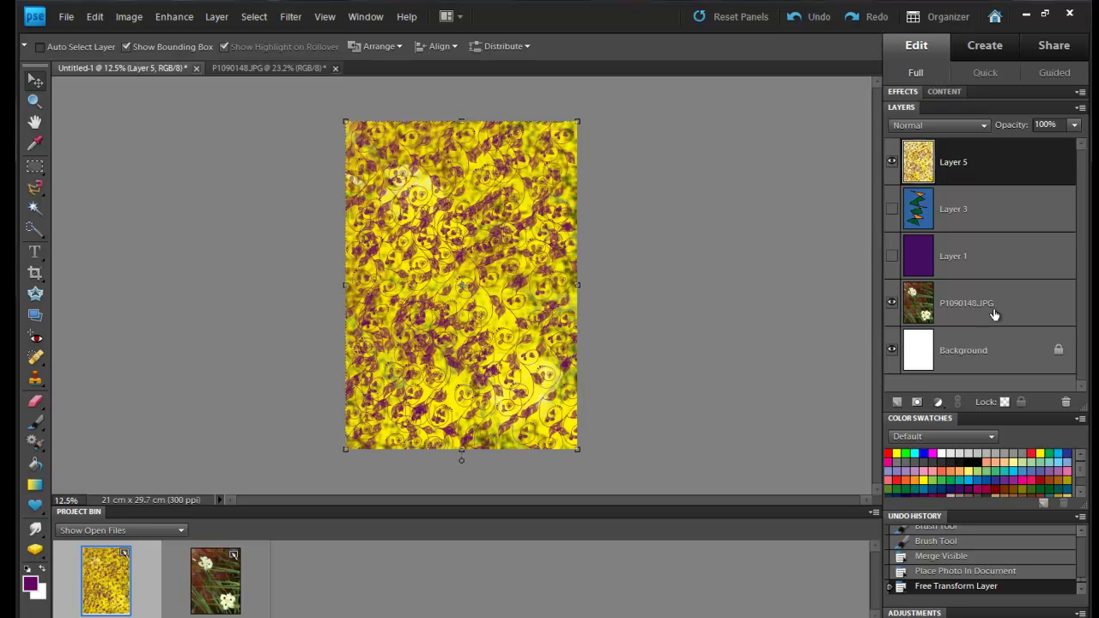
pyautogui.click(1075, 126)
pyautogui.moveTo(1075, 144); pyautogui.dragTo(1053, 146)
pyautogui.click(1075, 126)
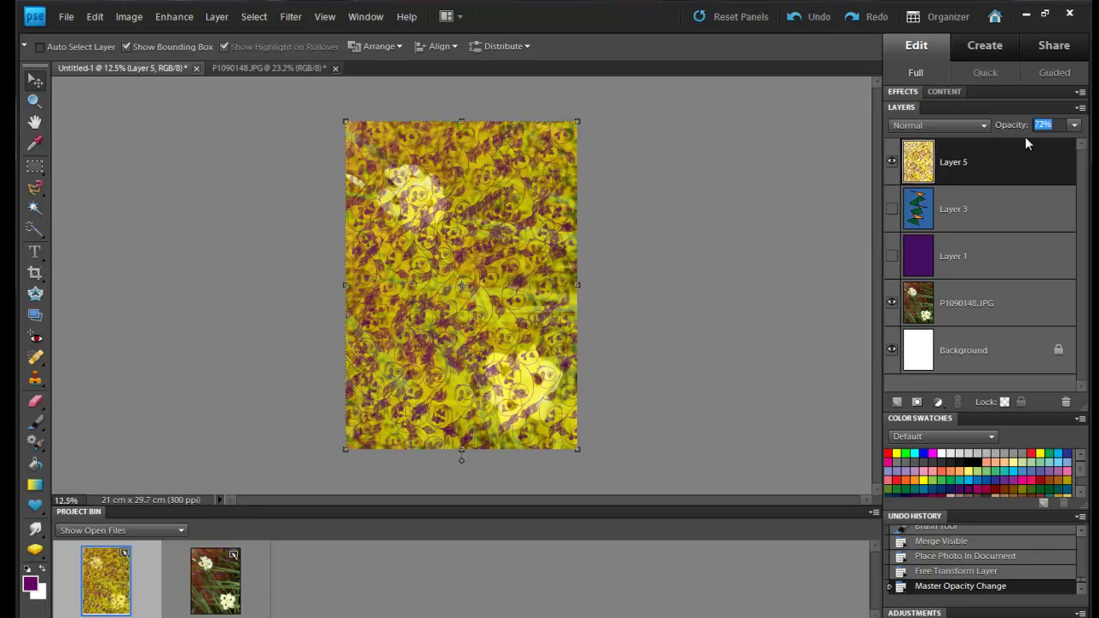
# Set the Eraser to the soft round 300 px brush and enlarge it to 900 px
pyautogui.click(34, 404)
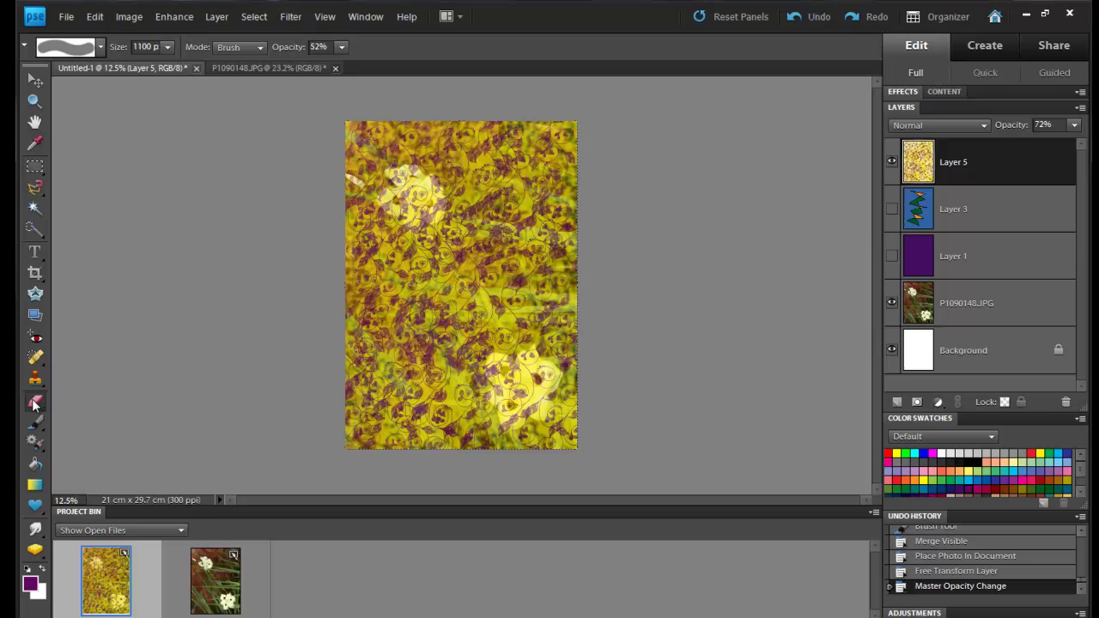
pyautogui.click(100, 48)
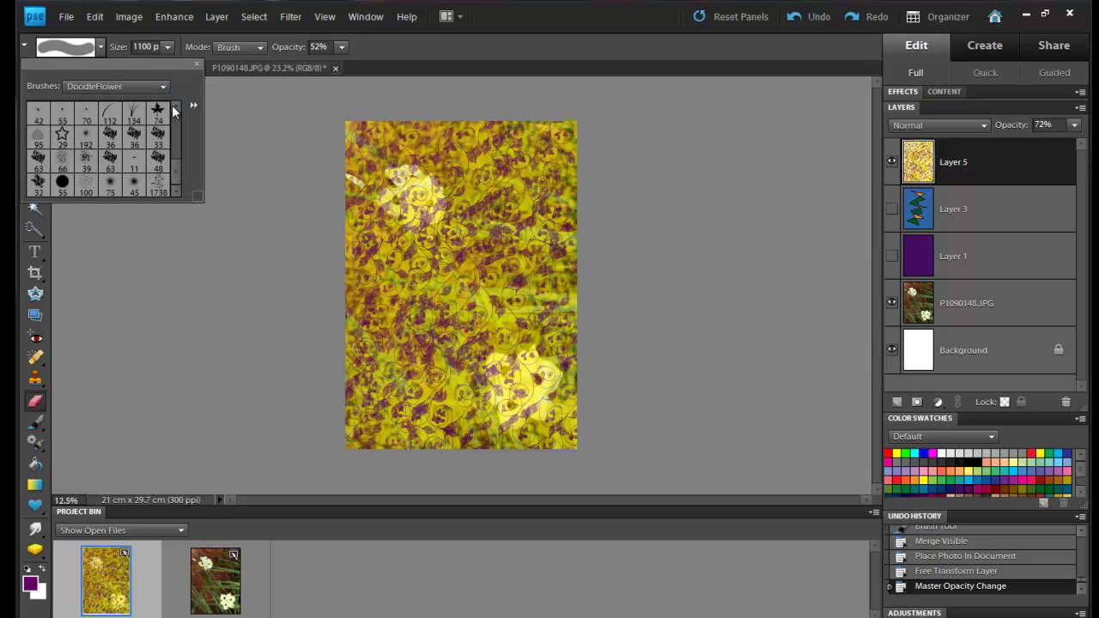
pyautogui.scroll(6, 173, 160)
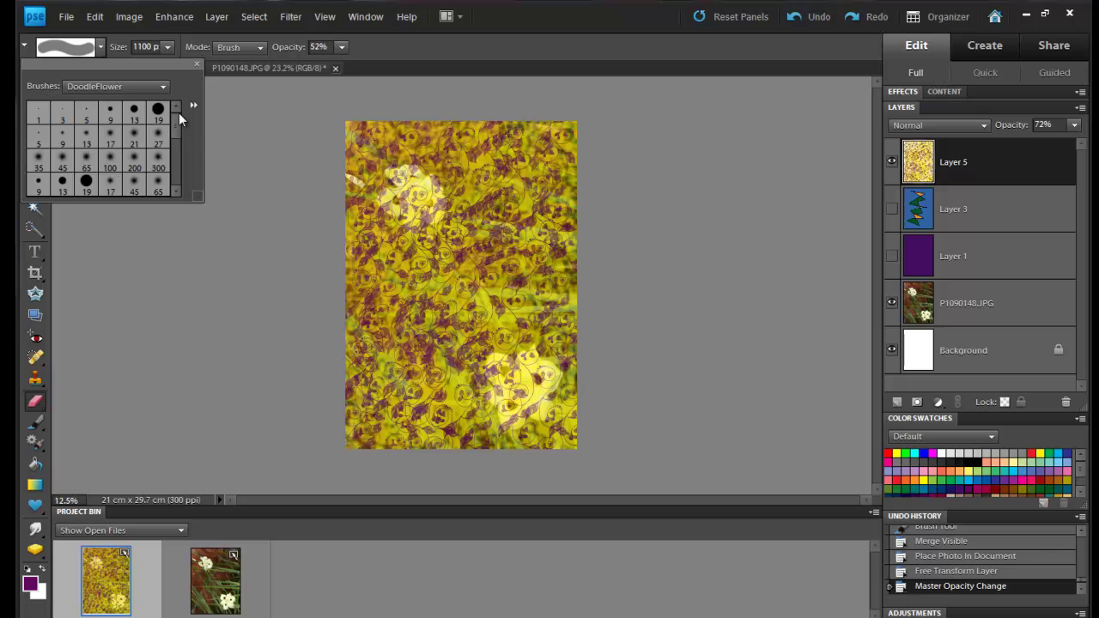
pyautogui.click(158, 159)
pyautogui.click(197, 65)
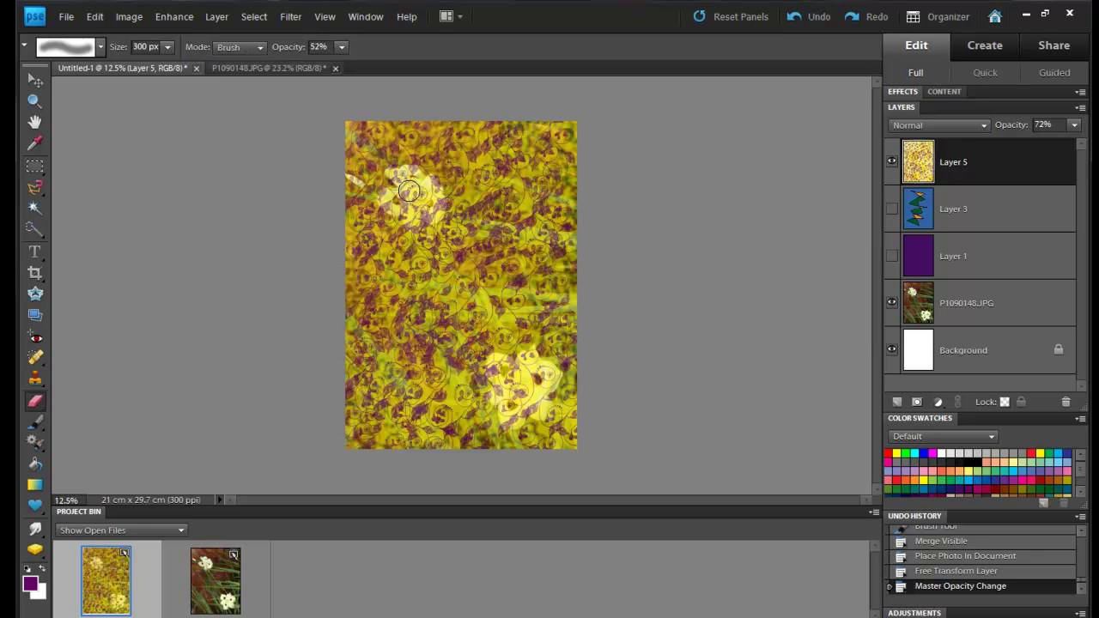
pyautogui.press(']')
pyautogui.press(']')
pyautogui.press(']')
pyautogui.press(']')
pyautogui.press(']')
# Erase Layer 5 over the two white flowers and the stems between them, leaving the pattern around the edges
pyautogui.moveTo(550, 335)
pyautogui.mouseDown()
pyautogui.moveTo(473, 361)
pyautogui.moveTo(481, 340)
pyautogui.moveTo(436, 295)
pyautogui.moveTo(444, 258)
pyautogui.moveTo(402, 191)
pyautogui.moveTo(423, 217)
pyautogui.mouseUp()
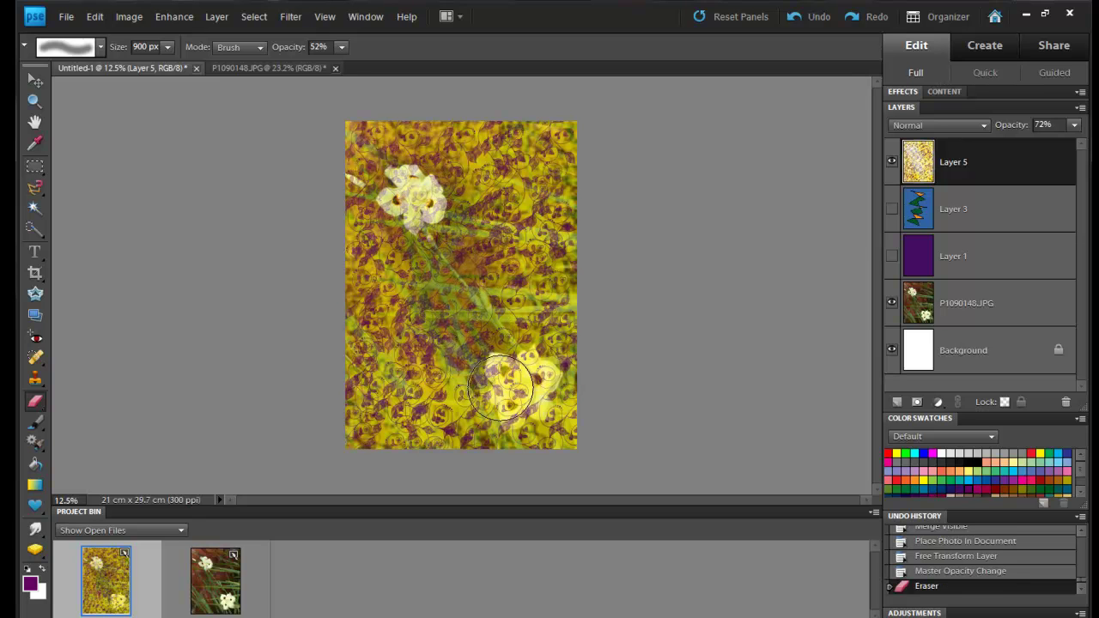
pyautogui.moveTo(505, 394)
pyautogui.mouseDown()
pyautogui.moveTo(526, 358)
pyautogui.moveTo(492, 378)
pyautogui.moveTo(515, 400)
pyautogui.moveTo(530, 400)
pyautogui.moveTo(537, 377)
pyautogui.moveTo(494, 316)
pyautogui.mouseUp()
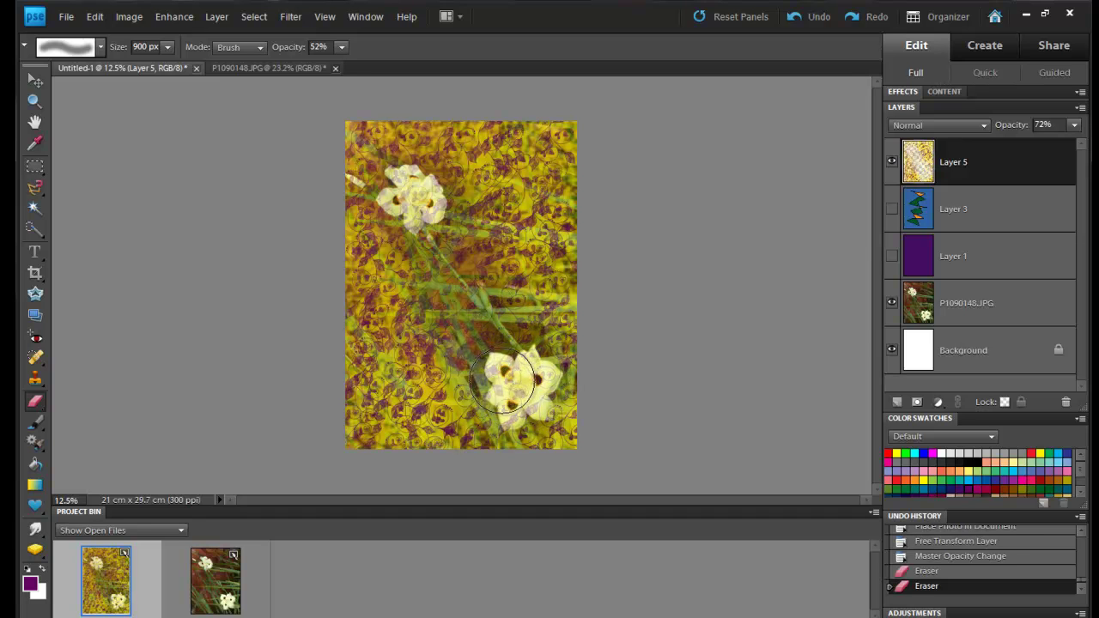
pyautogui.moveTo(498, 386)
pyautogui.mouseDown()
pyautogui.moveTo(479, 271)
pyautogui.moveTo(494, 252)
pyautogui.moveTo(476, 225)
pyautogui.moveTo(418, 199)
pyautogui.moveTo(419, 299)
pyautogui.moveTo(511, 314)
pyautogui.moveTo(521, 333)
pyautogui.moveTo(526, 290)
pyautogui.moveTo(504, 236)
pyautogui.moveTo(458, 200)
pyautogui.moveTo(409, 197)
pyautogui.moveTo(434, 256)
pyautogui.moveTo(430, 342)
pyautogui.moveTo(416, 375)
pyautogui.moveTo(450, 391)
pyautogui.moveTo(521, 397)
pyautogui.moveTo(511, 337)
pyautogui.moveTo(538, 266)
pyautogui.moveTo(521, 213)
pyautogui.moveTo(416, 196)
pyautogui.mouseUp()
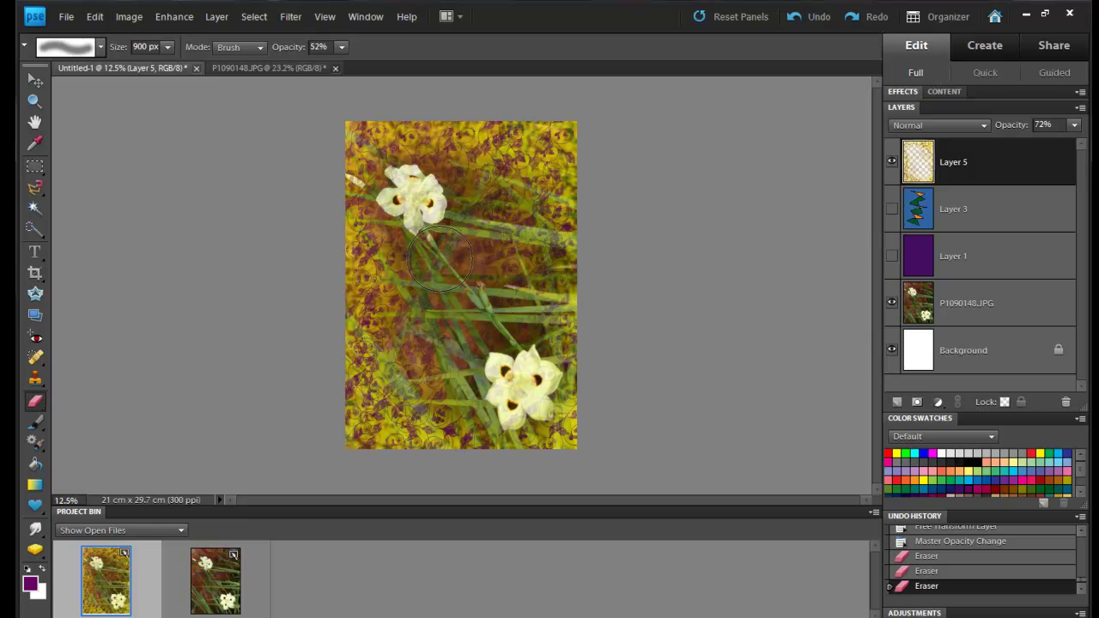
pyautogui.click(413, 199)
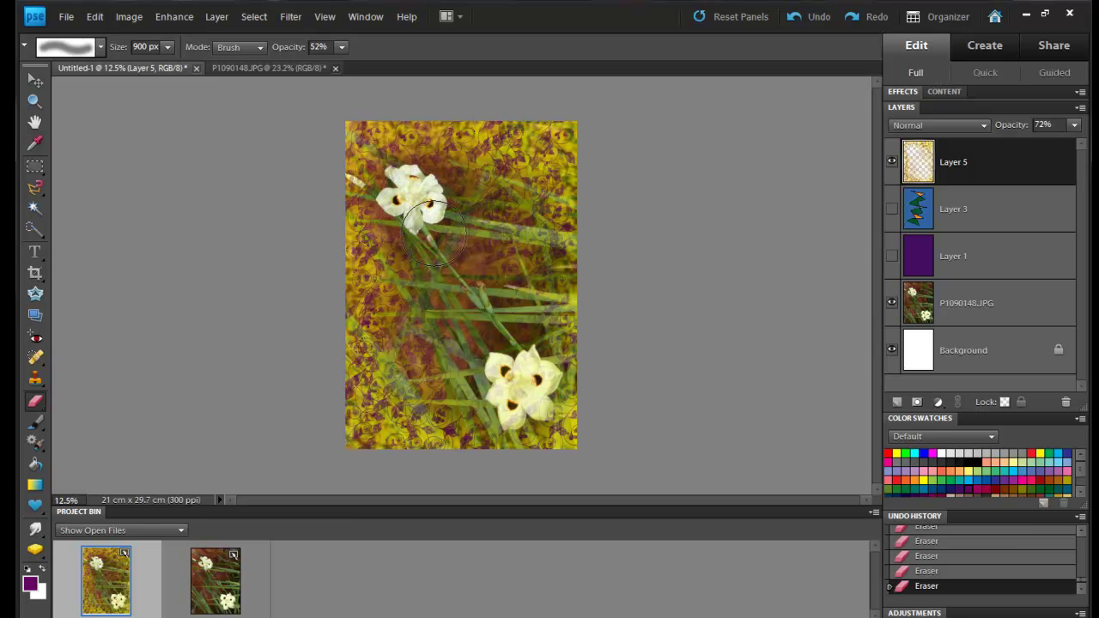
pyautogui.click(524, 389)
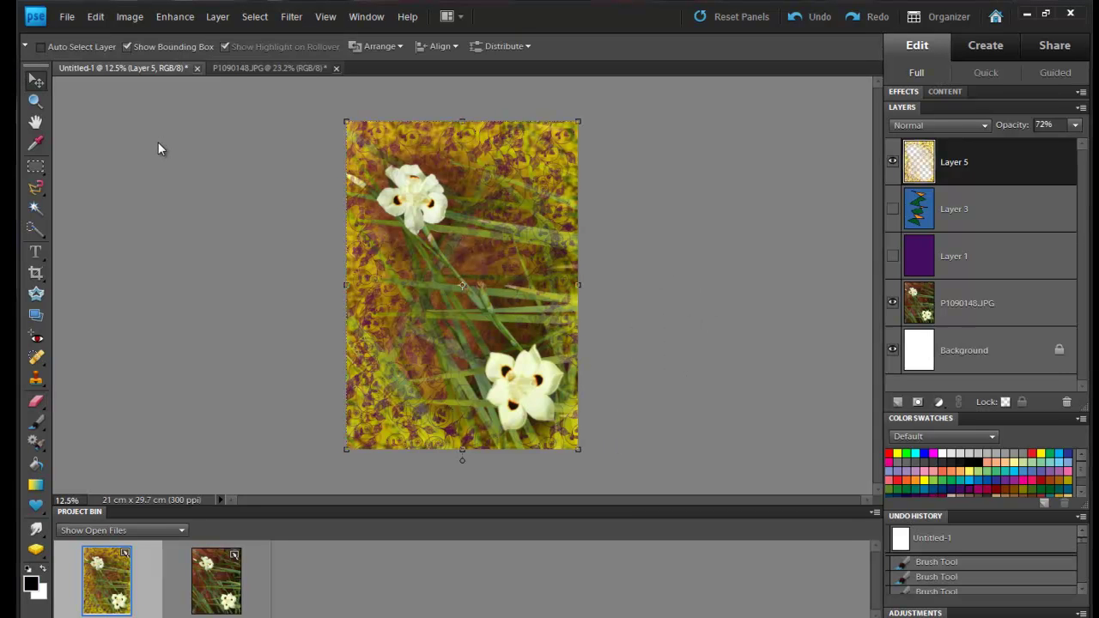
# Open the recently edited photo DSC_0465.JPG
pyautogui.click(67, 17)
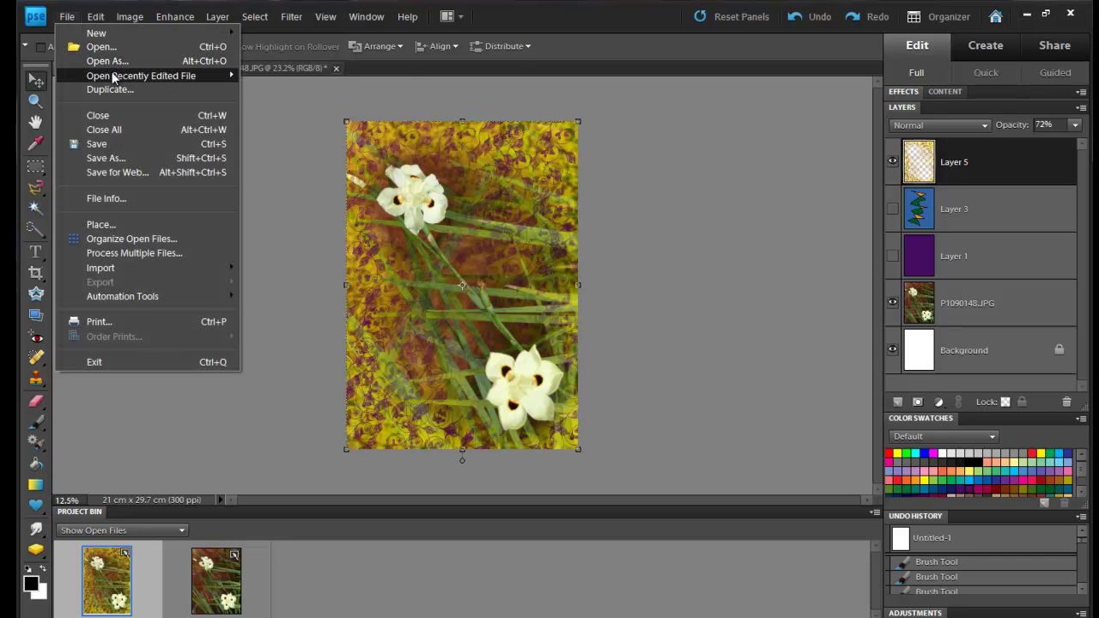
pyautogui.moveTo(114, 79)
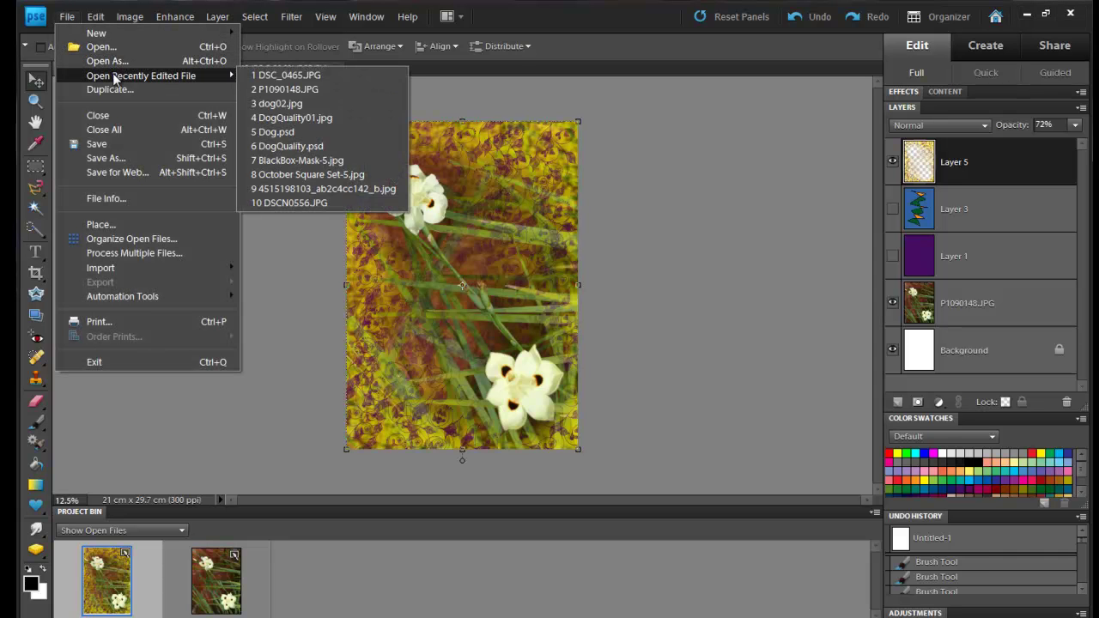
pyautogui.click(273, 76)
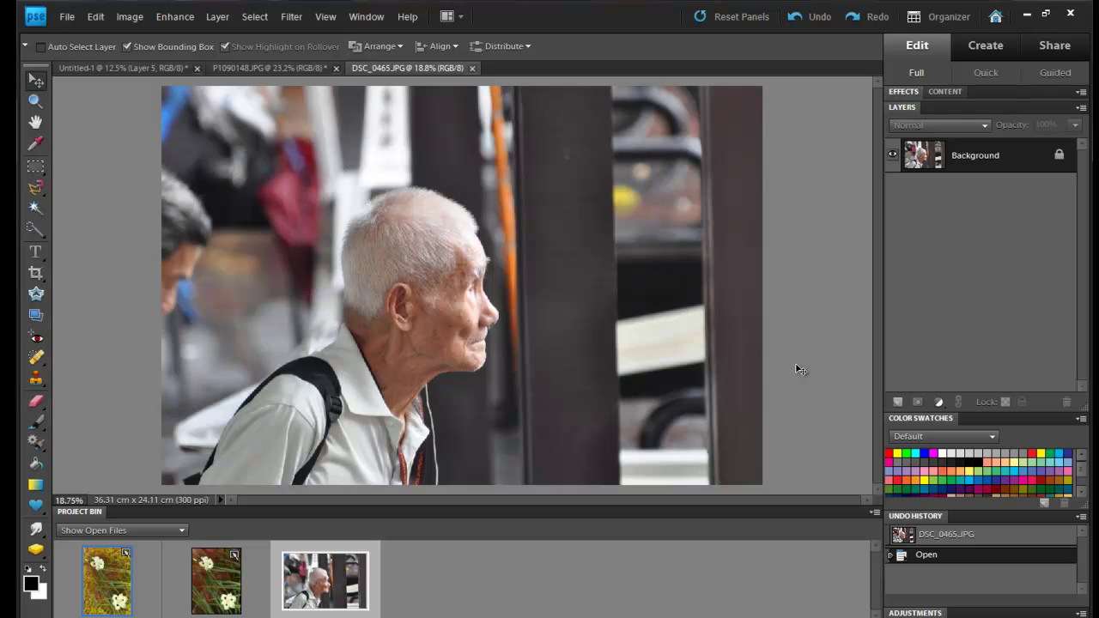
# Add a new layer filled with black above the photo and set its opacity to 74%
pyautogui.click(898, 407)
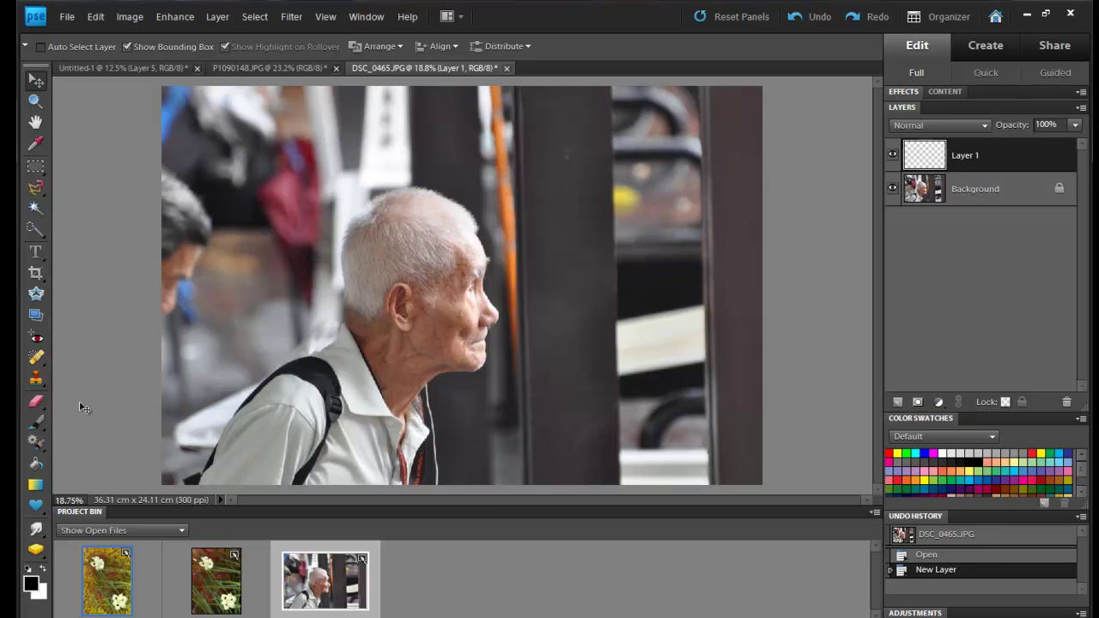
pyautogui.click(37, 464)
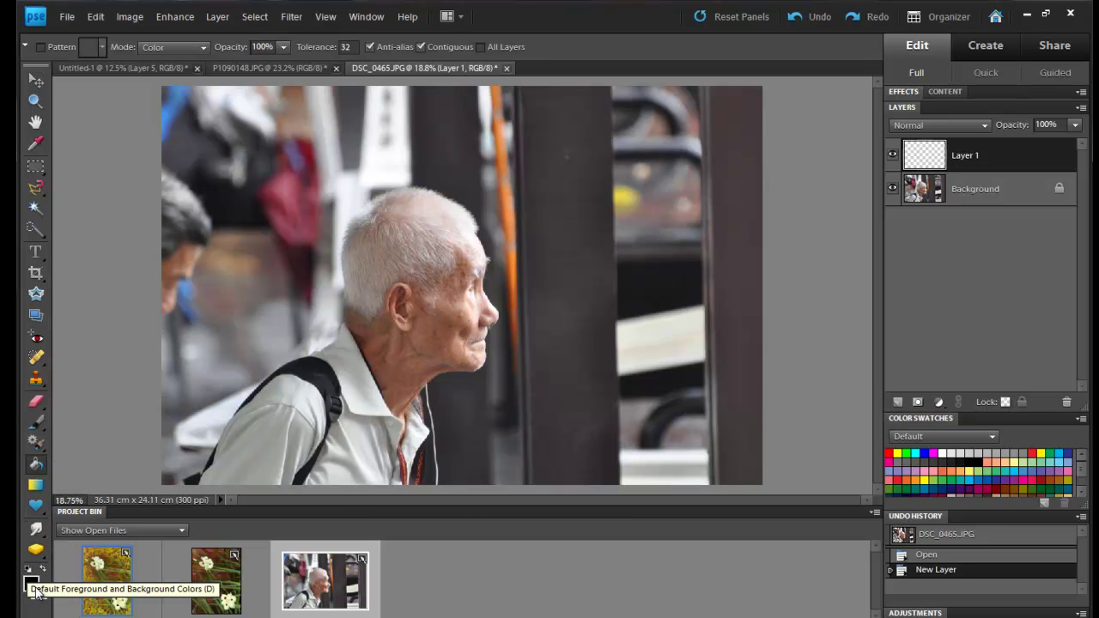
pyautogui.click(577, 188)
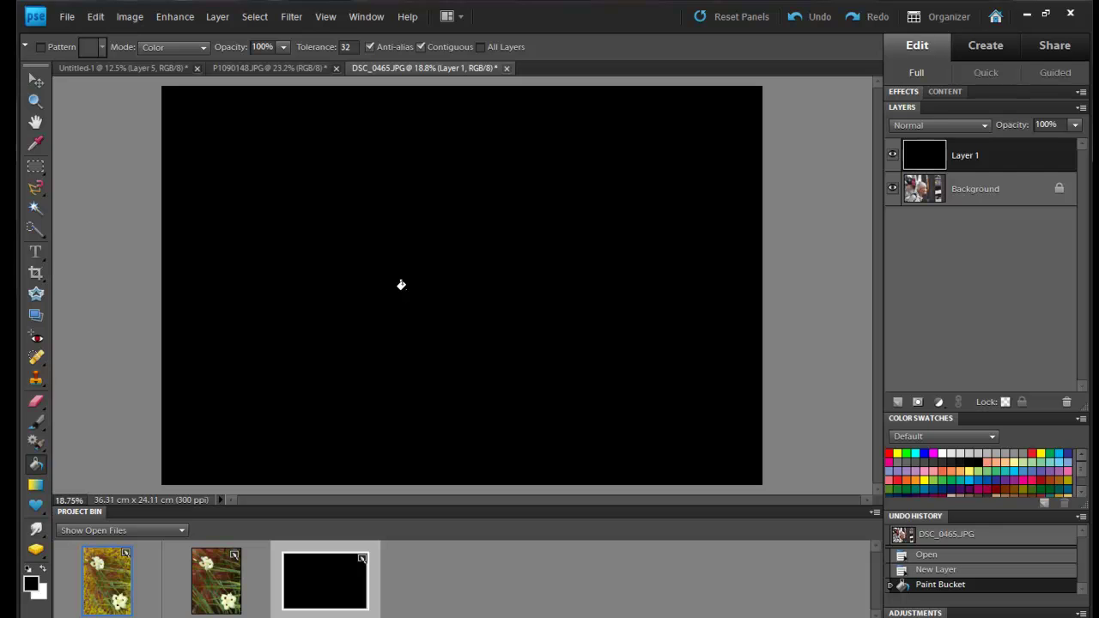
pyautogui.click(1075, 125)
pyautogui.moveTo(1076, 146); pyautogui.dragTo(1054, 141)
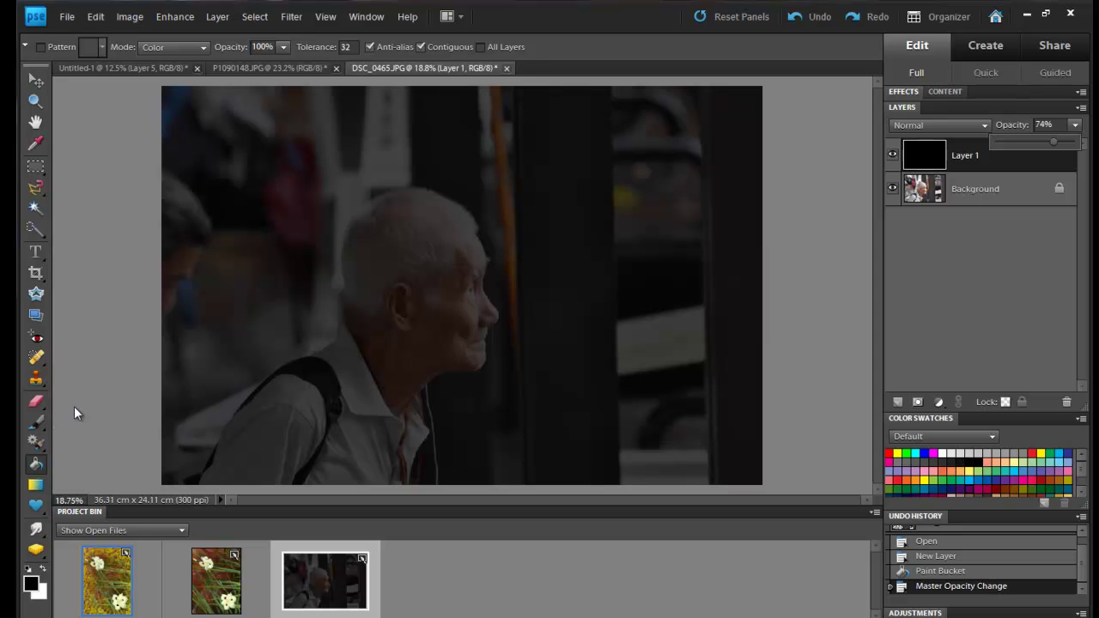
# Set the Eraser to the hard round 19 px brush tip at 100% opacity
pyautogui.click(36, 402)
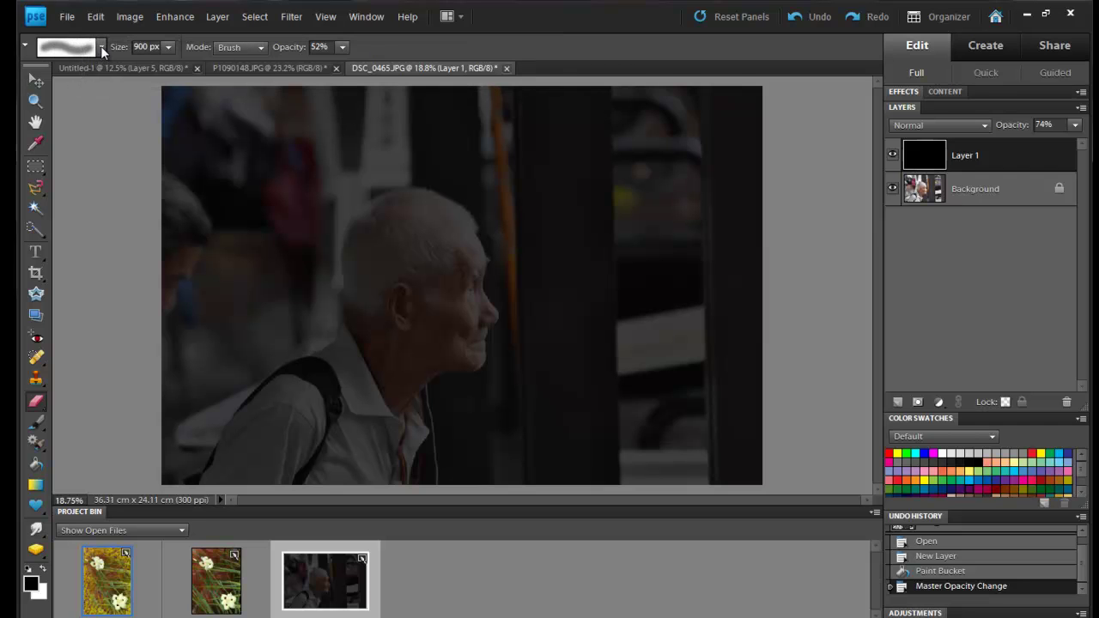
pyautogui.click(100, 48)
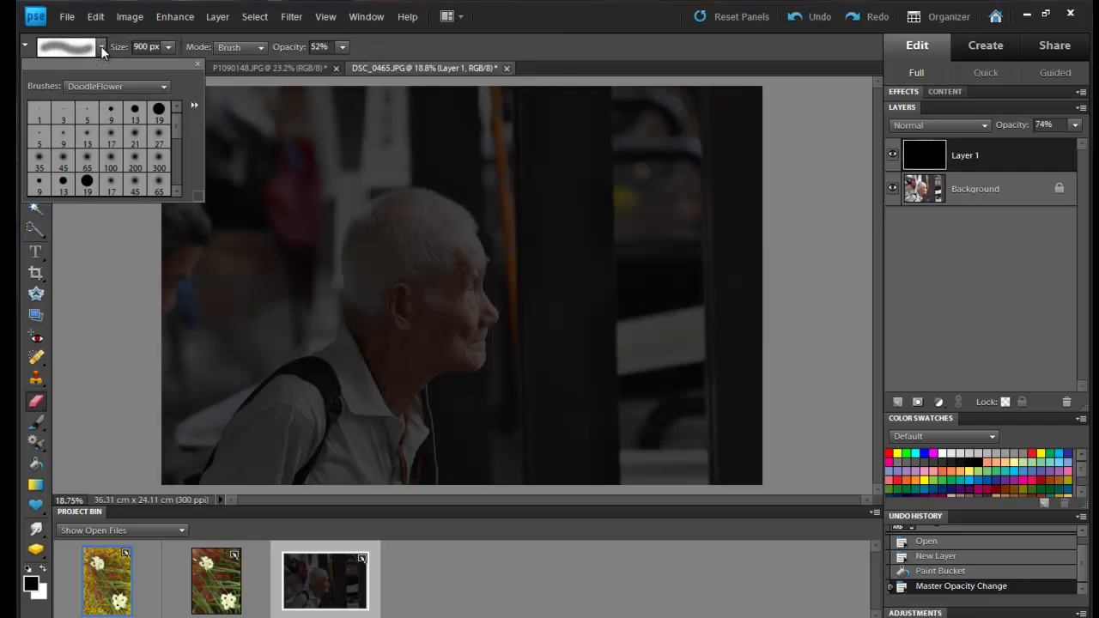
pyautogui.click(158, 112)
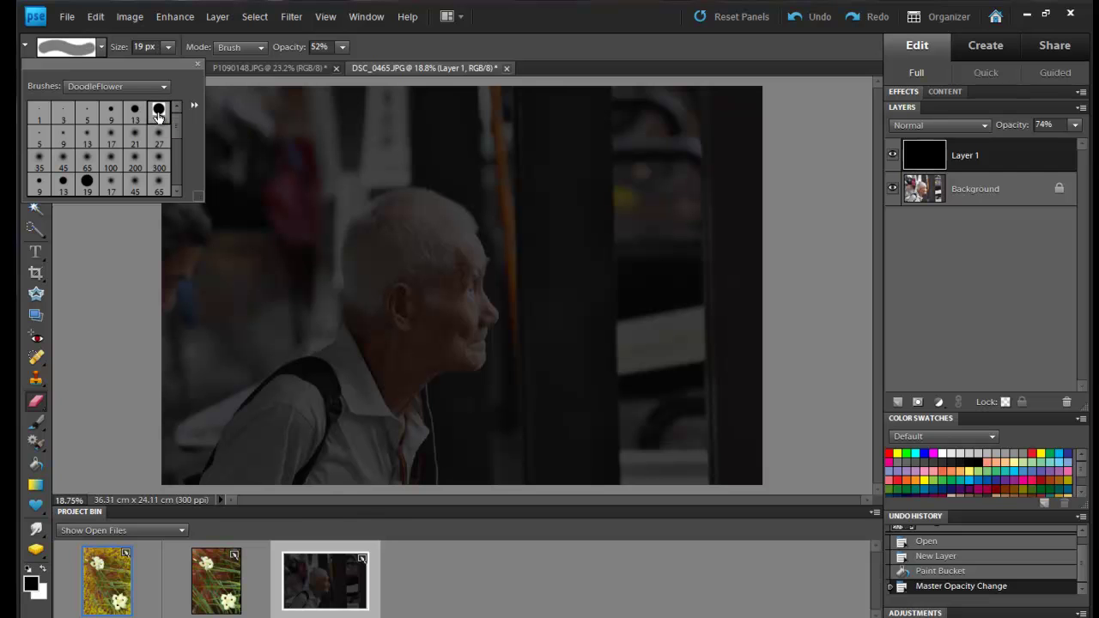
pyautogui.click(197, 64)
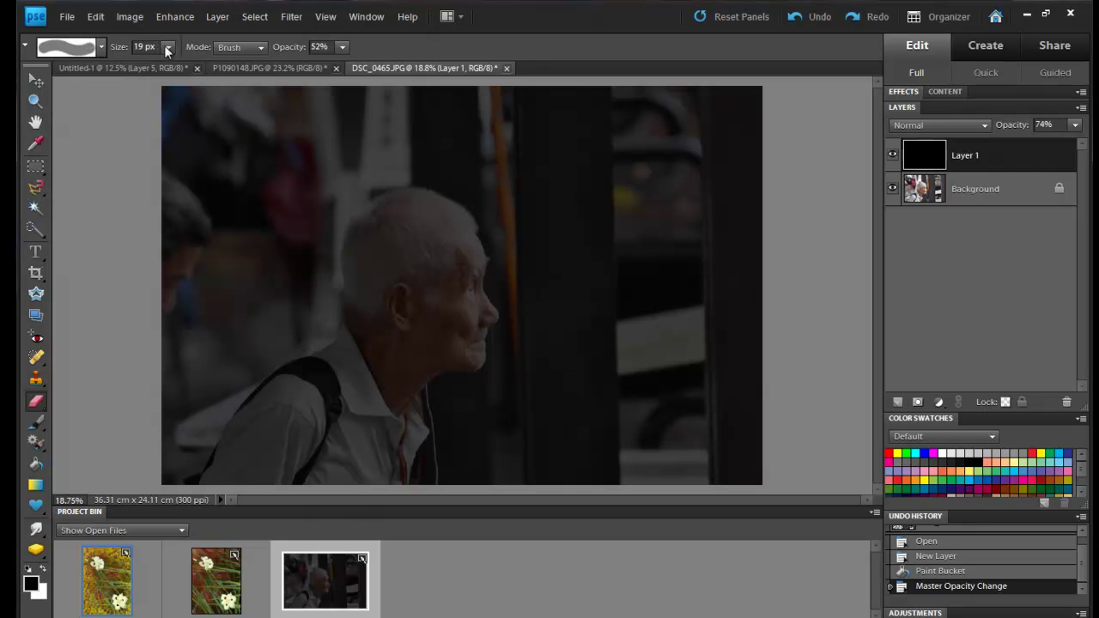
pyautogui.click(341, 47)
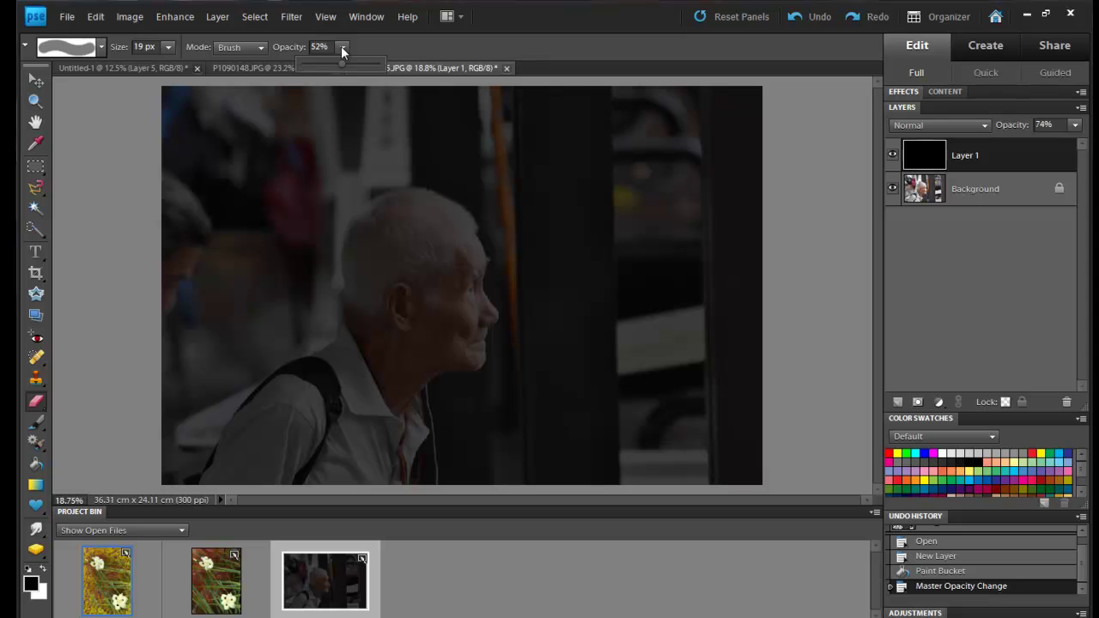
pyautogui.moveTo(374, 64); pyautogui.dragTo(382, 66)
pyautogui.click(342, 48)
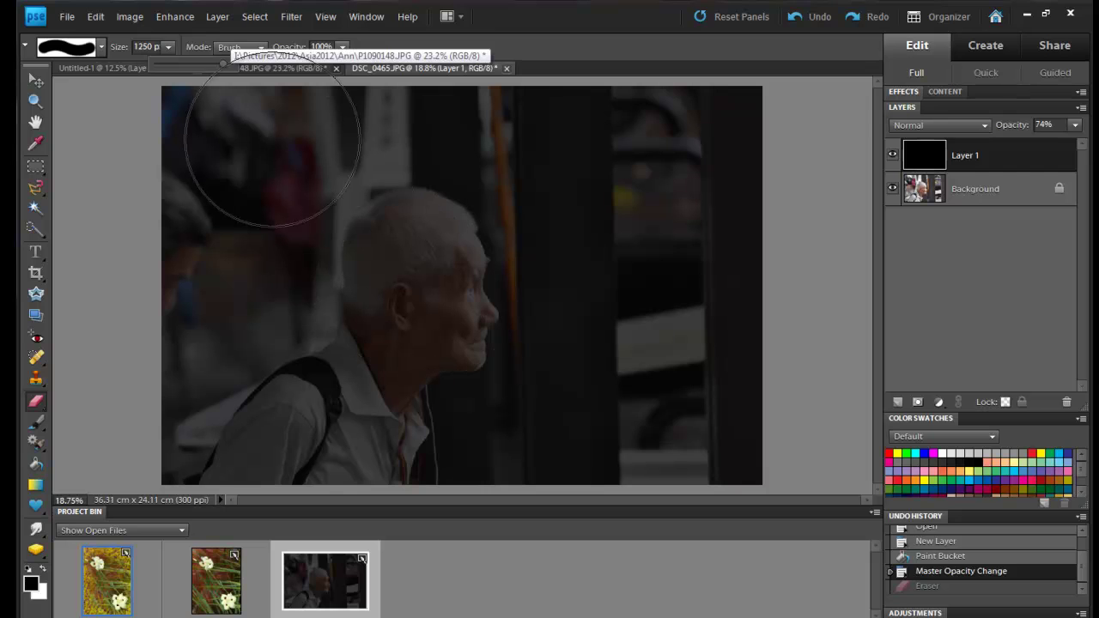
# Enlarge the eraser to span the man's head and erase one circle around it from the black Layer 1
pyautogui.moveTo(222, 61); pyautogui.dragTo(168, 46)
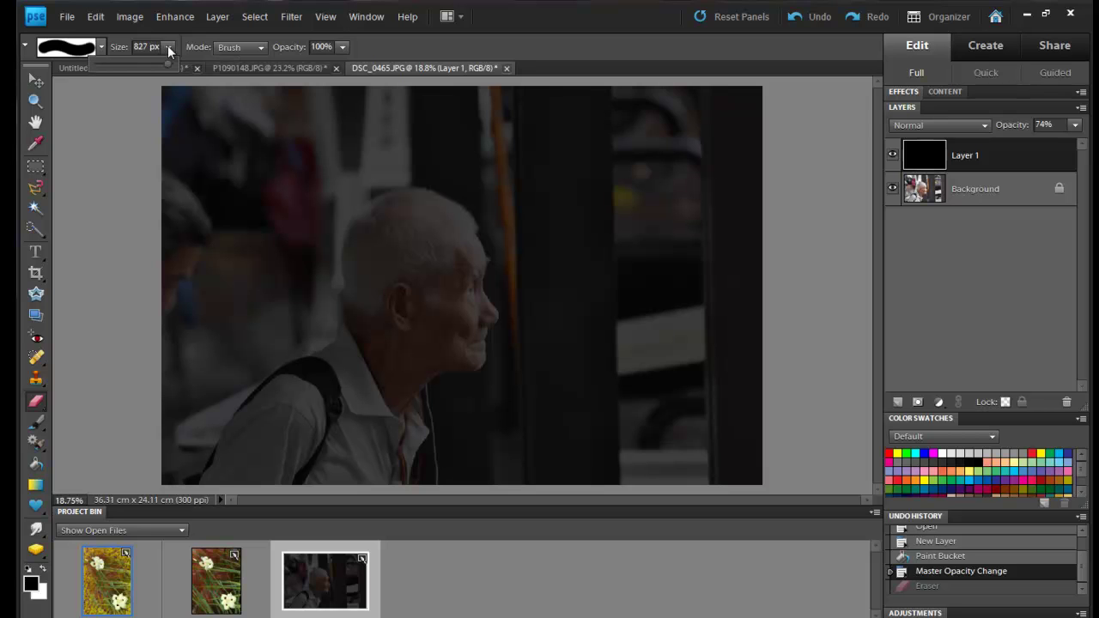
pyautogui.click(168, 46)
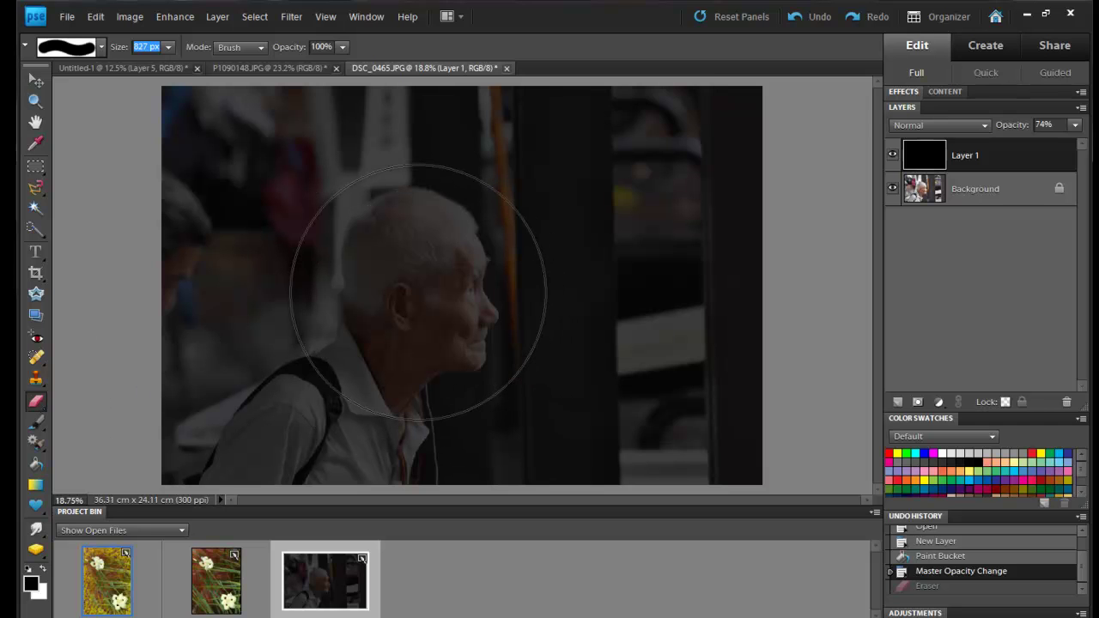
pyautogui.click(418, 292)
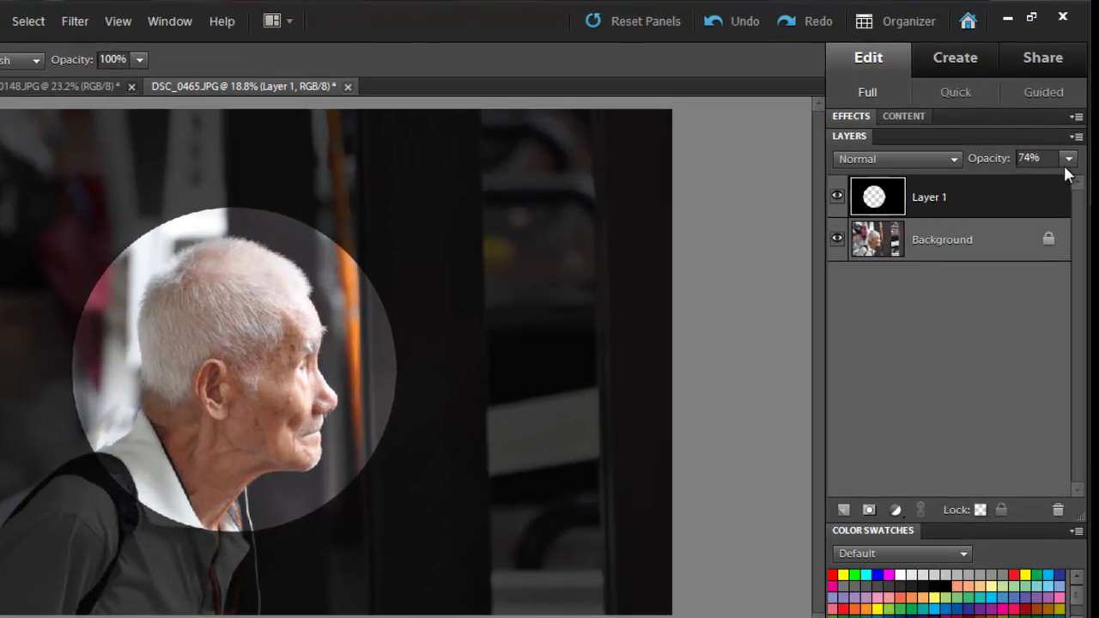
# Raise Layer 1's opacity to 100% and add a new empty layer above it
pyautogui.click(1074, 125)
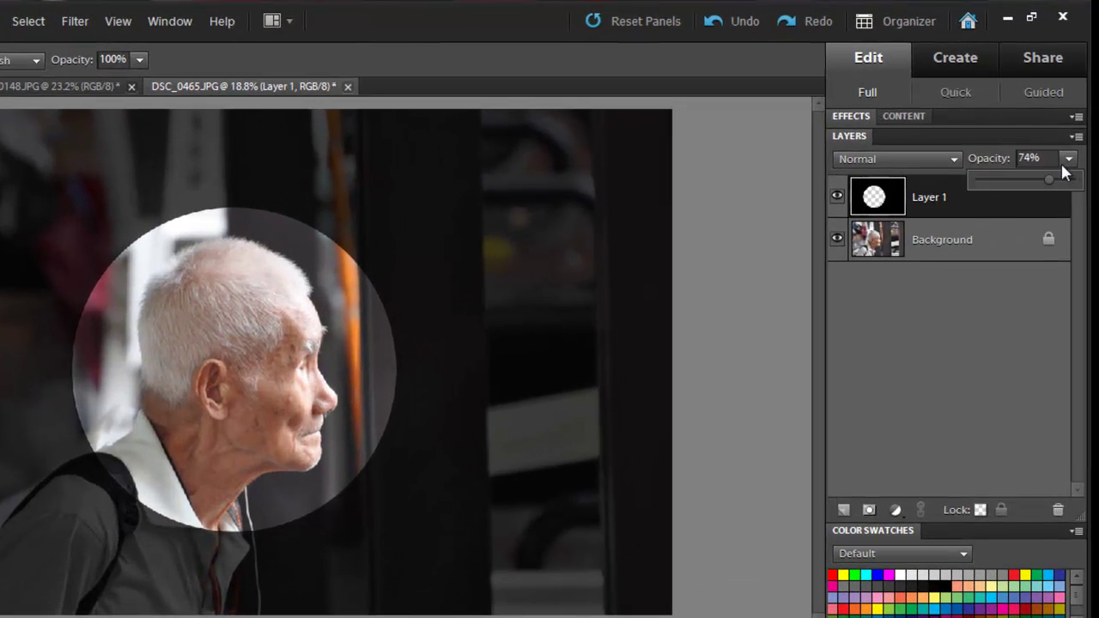
pyautogui.moveTo(1063, 176); pyautogui.dragTo(1079, 180)
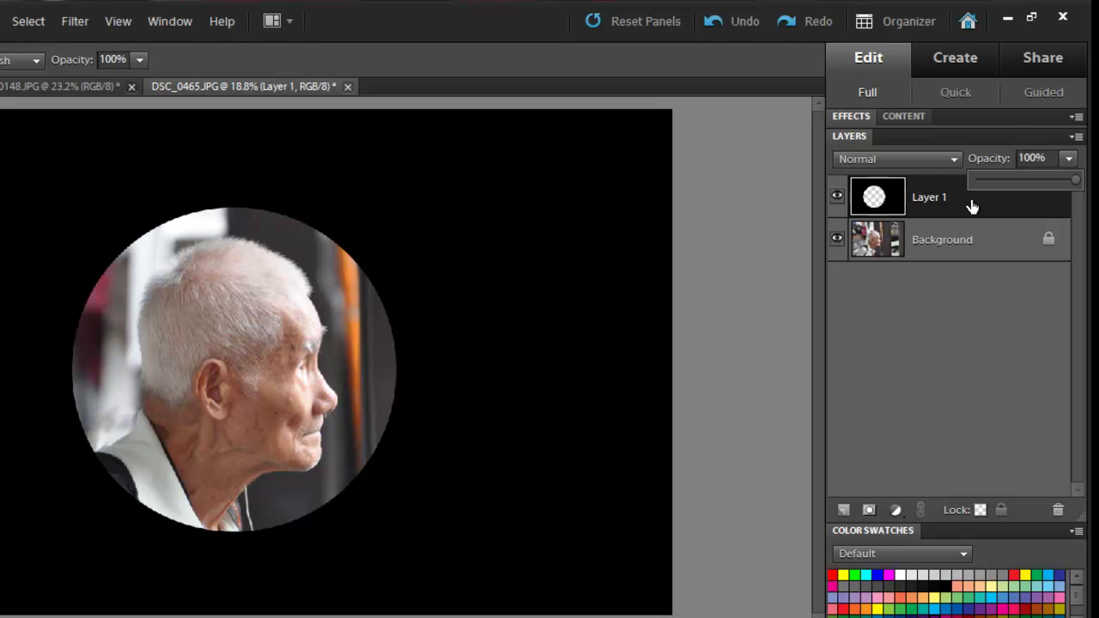
pyautogui.click(844, 512)
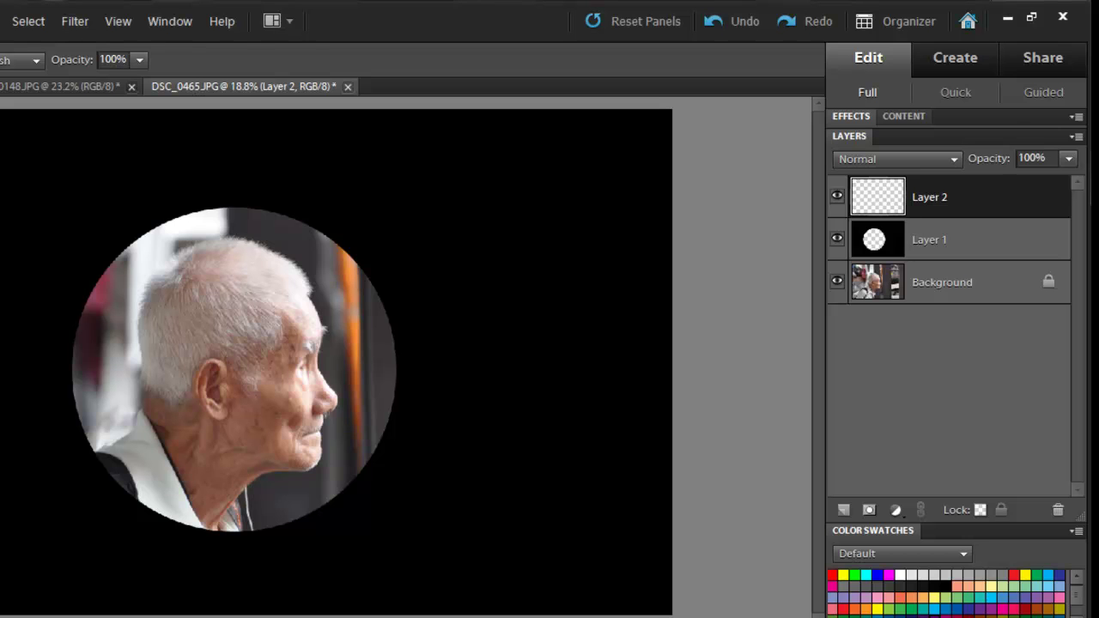
# Hide Layer 1 and fill the empty Layer 2 with black using the Paint Bucket
pyautogui.press('k')
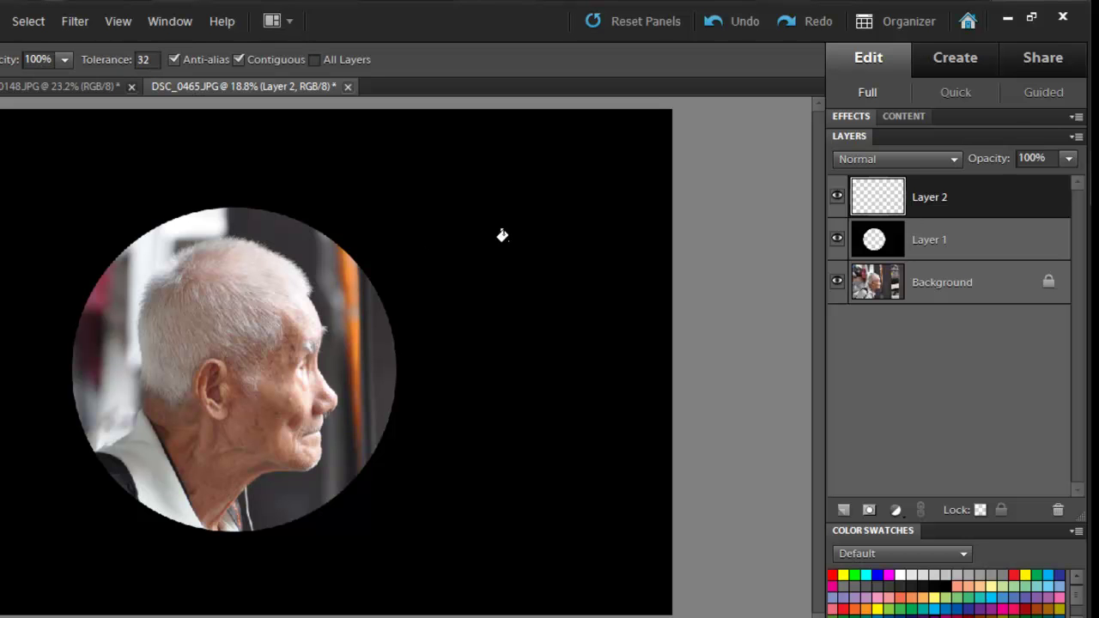
pyautogui.click(837, 241)
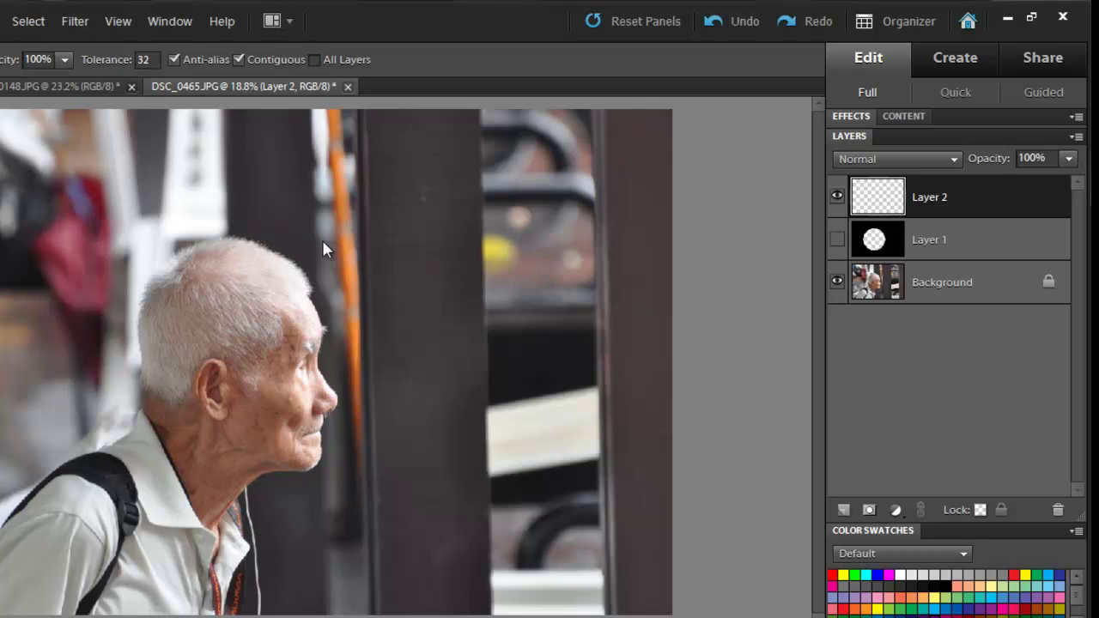
pyautogui.click(352, 214)
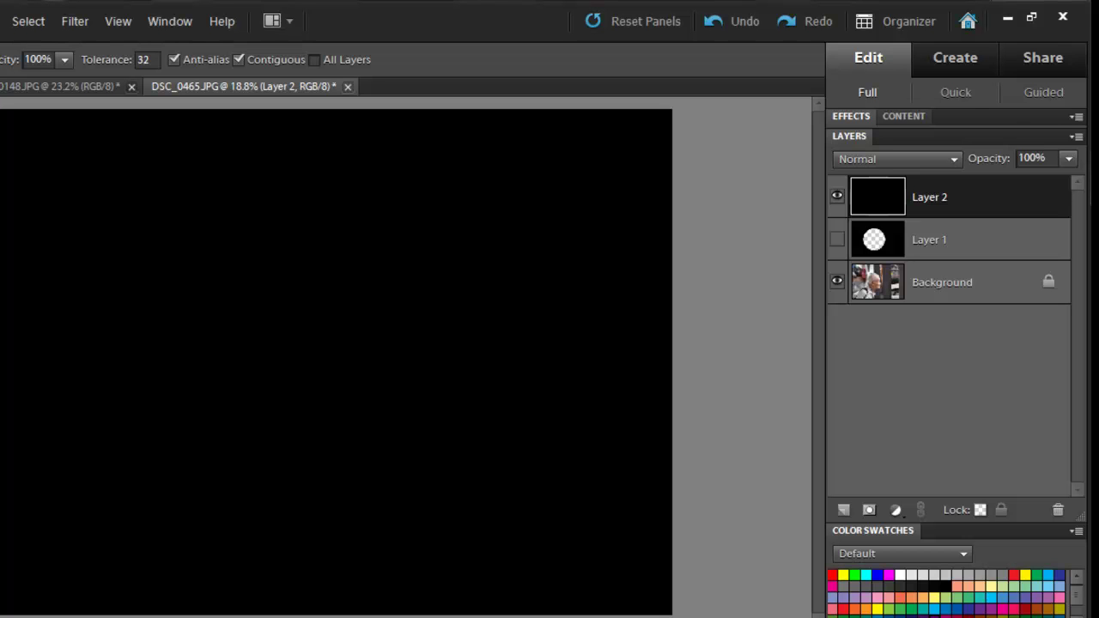
# Set the Eraser's opacity to 51% and enlarge its brush to 2100 px
pyautogui.press('e')
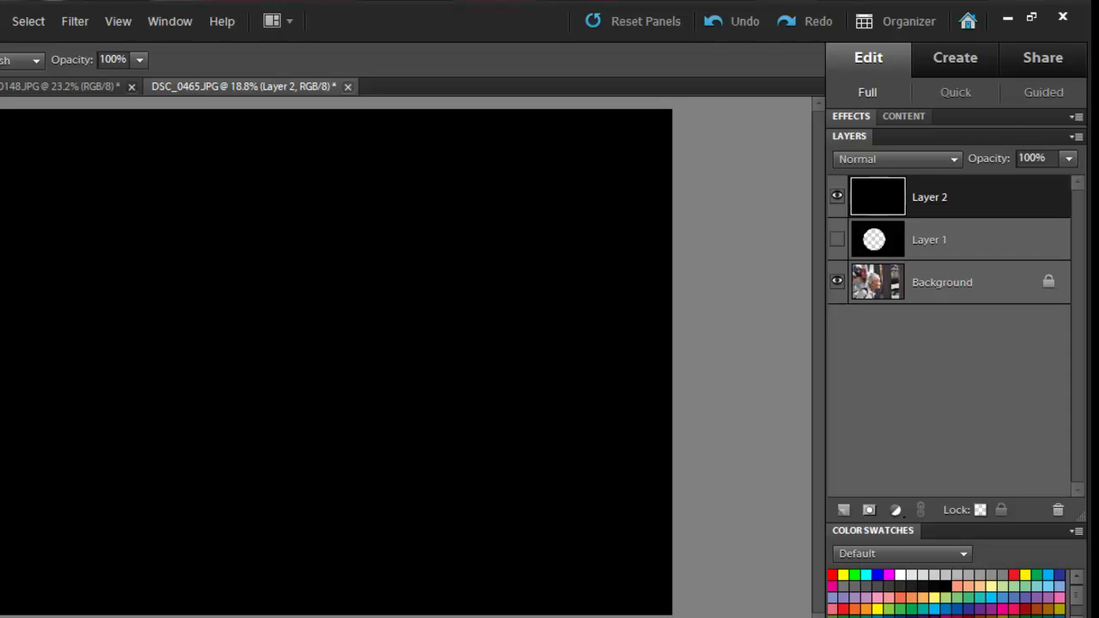
pyautogui.click(138, 58)
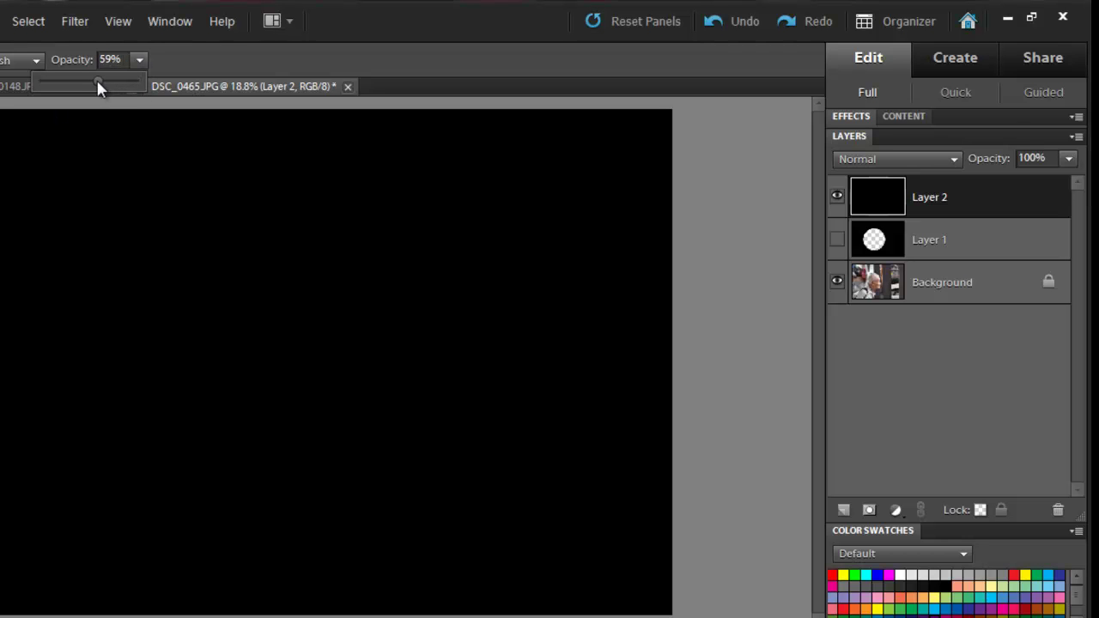
pyautogui.click(138, 62)
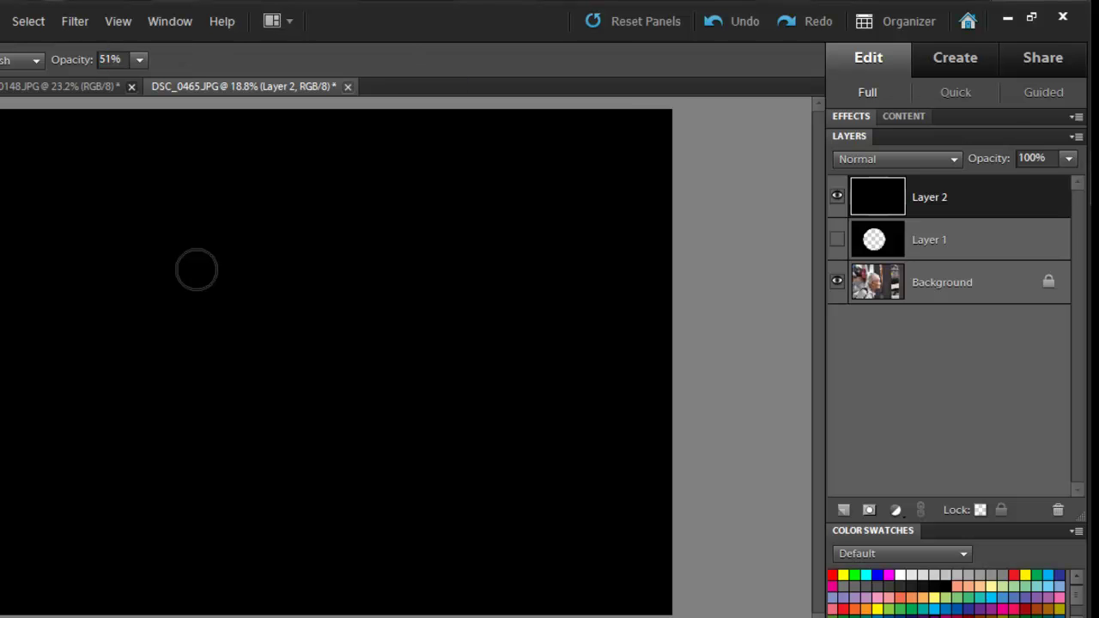
pyautogui.press(']')
pyautogui.press(']')
pyautogui.press(']')
pyautogui.press(']')
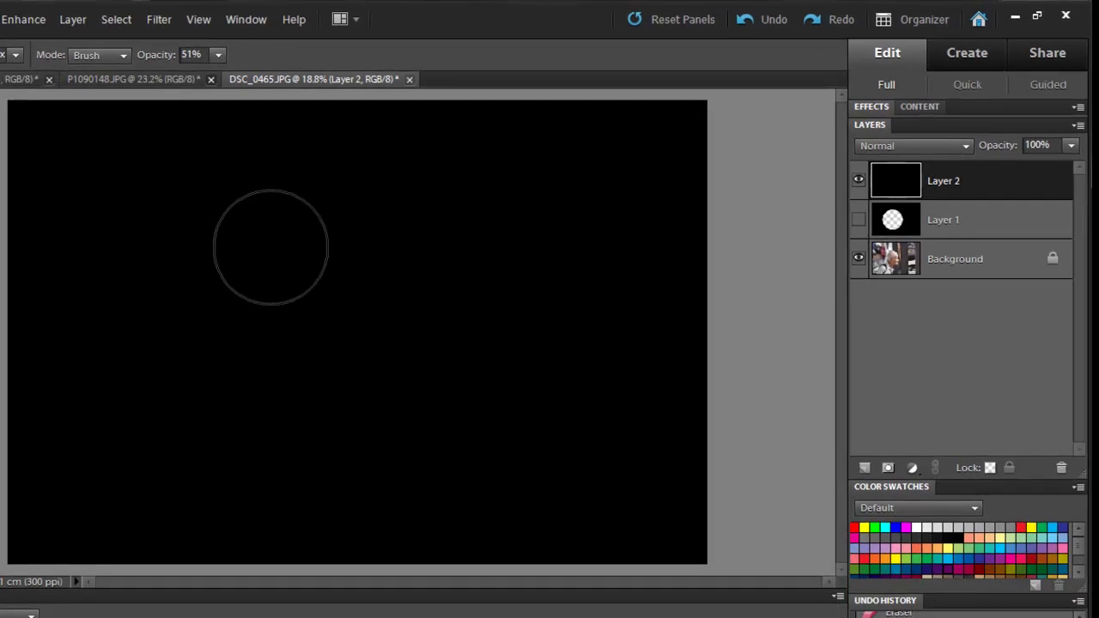
pyautogui.press(']')
pyautogui.press(']')
pyautogui.press(']')
pyautogui.press(']')
pyautogui.press(']')
pyautogui.press(']')
pyautogui.press(']')
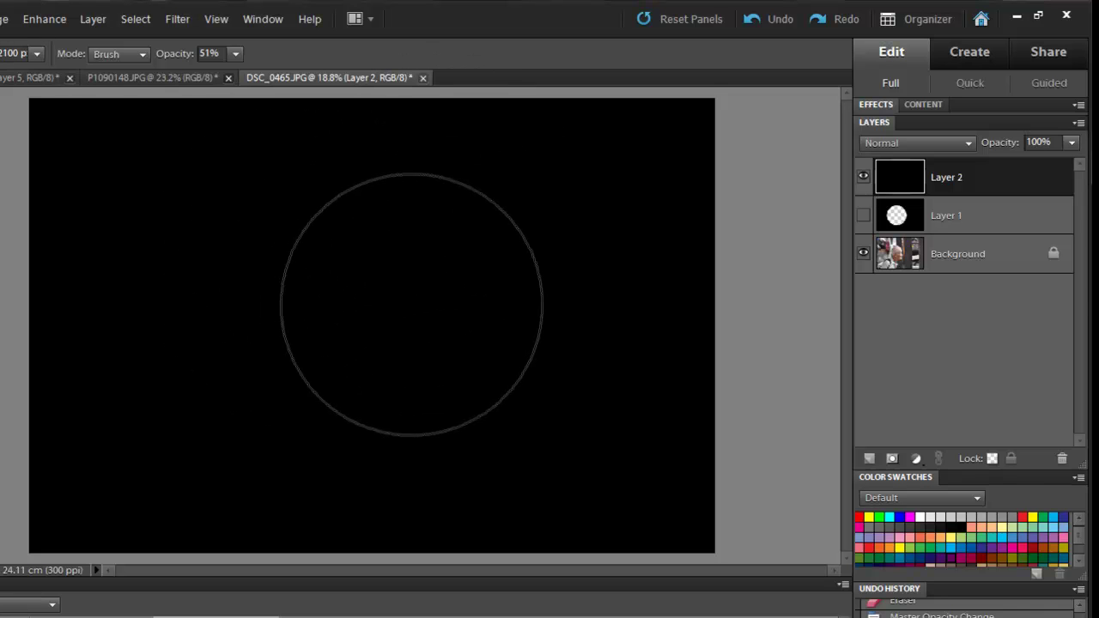
# Erase the black of Layer 2 around the man's head with repeated passes, leaving a soft dark vignette
pyautogui.moveTo(429, 293)
pyautogui.mouseDown()
pyautogui.moveTo(345, 251)
pyautogui.moveTo(273, 278)
pyautogui.moveTo(249, 315)
pyautogui.moveTo(252, 341)
pyautogui.moveTo(282, 367)
pyautogui.moveTo(345, 380)
pyautogui.moveTo(376, 354)
pyautogui.moveTo(376, 324)
pyautogui.moveTo(349, 296)
pyautogui.moveTo(304, 290)
pyautogui.moveTo(258, 326)
pyautogui.moveTo(263, 354)
pyautogui.moveTo(330, 379)
pyautogui.moveTo(373, 350)
pyautogui.moveTo(369, 314)
pyautogui.moveTo(342, 299)
pyautogui.moveTo(325, 327)
pyautogui.mouseUp()
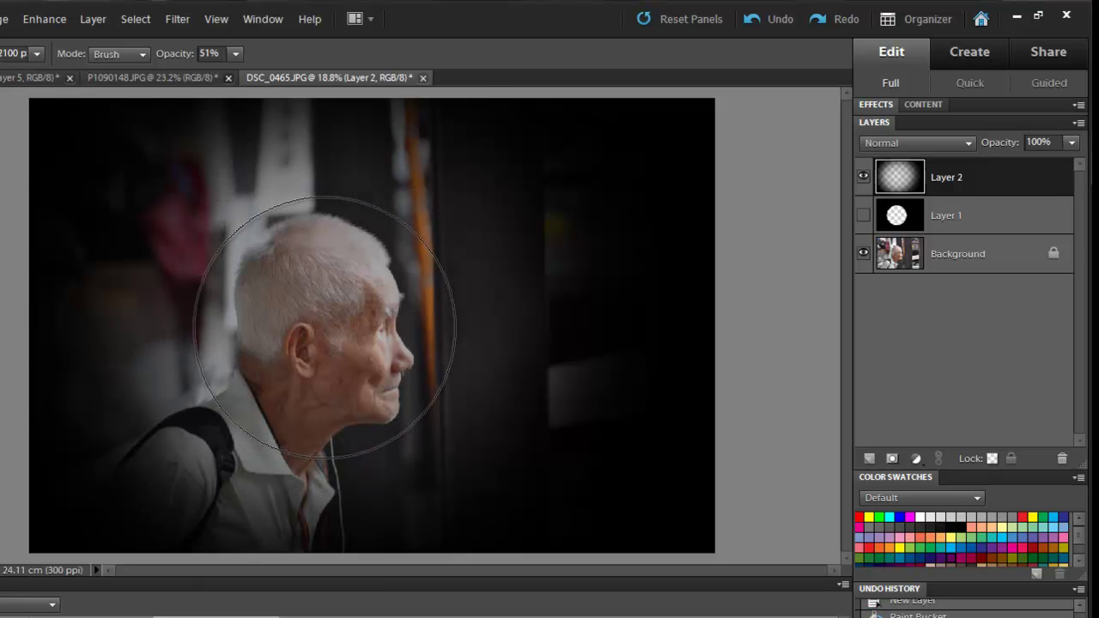
pyautogui.click(325, 327)
pyautogui.click(327, 329)
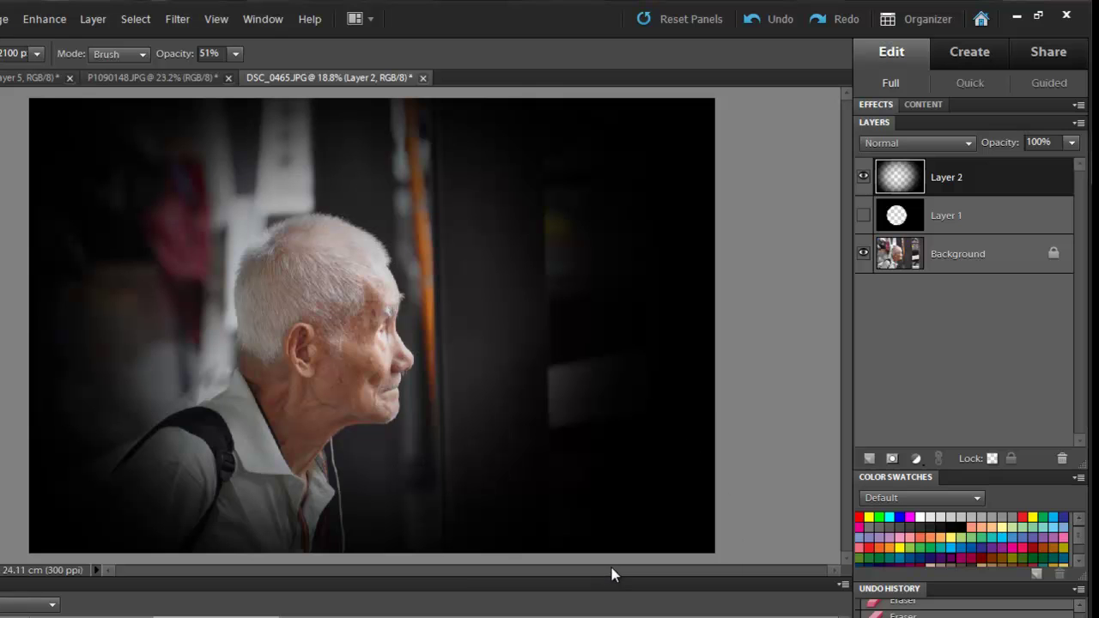
# Add a new layer above Layer 2, fill it with red and lower its opacity to 83%
pyautogui.click(868, 460)
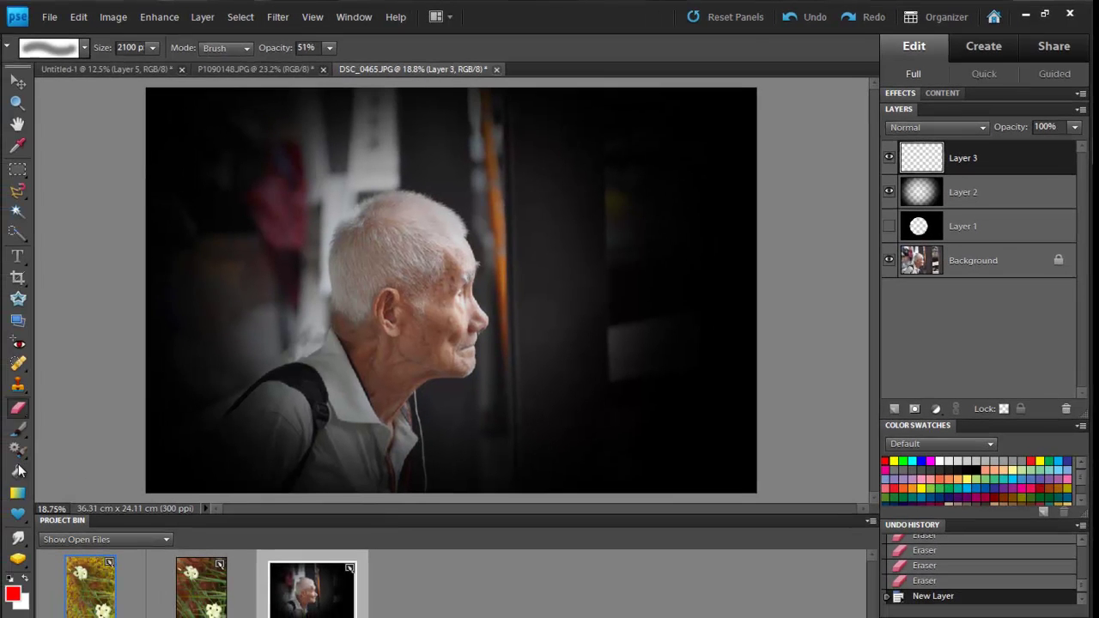
pyautogui.click(19, 472)
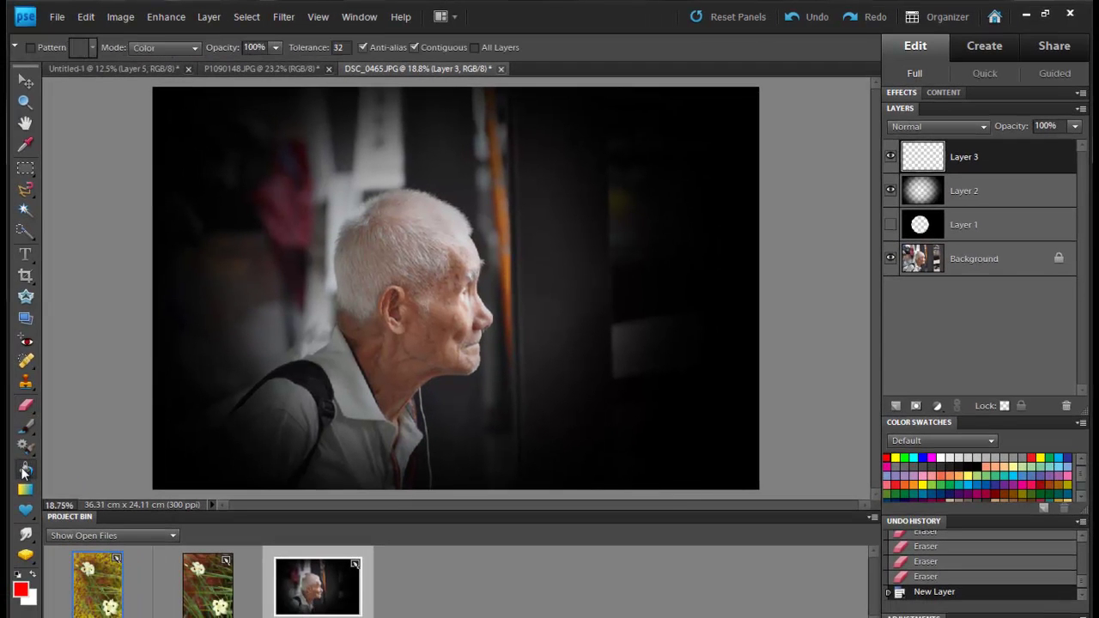
pyautogui.click(501, 230)
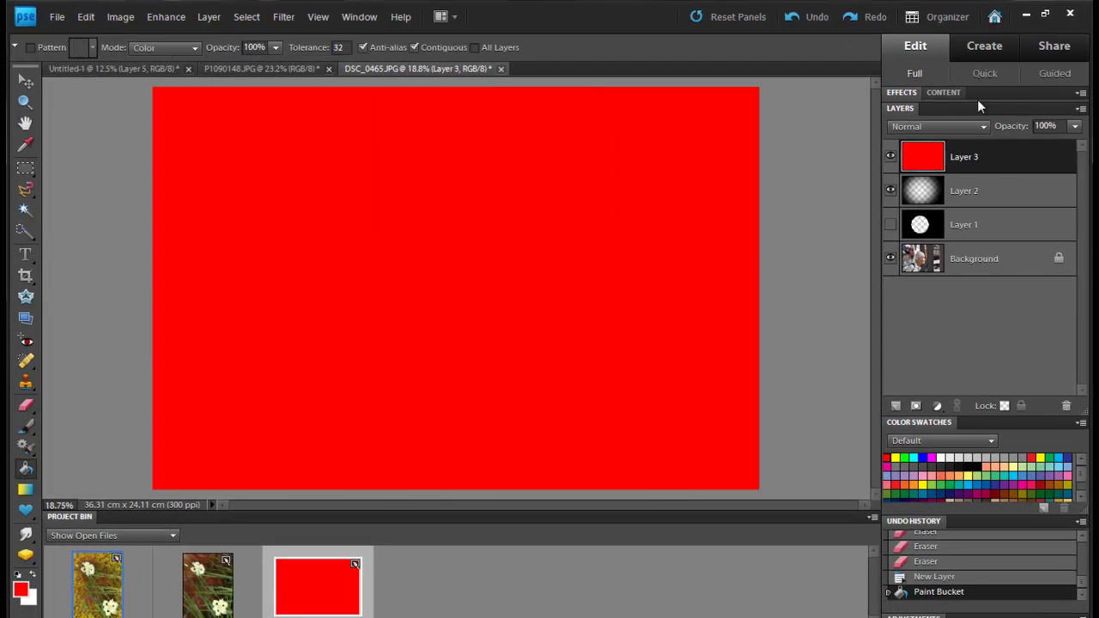
pyautogui.click(1076, 126)
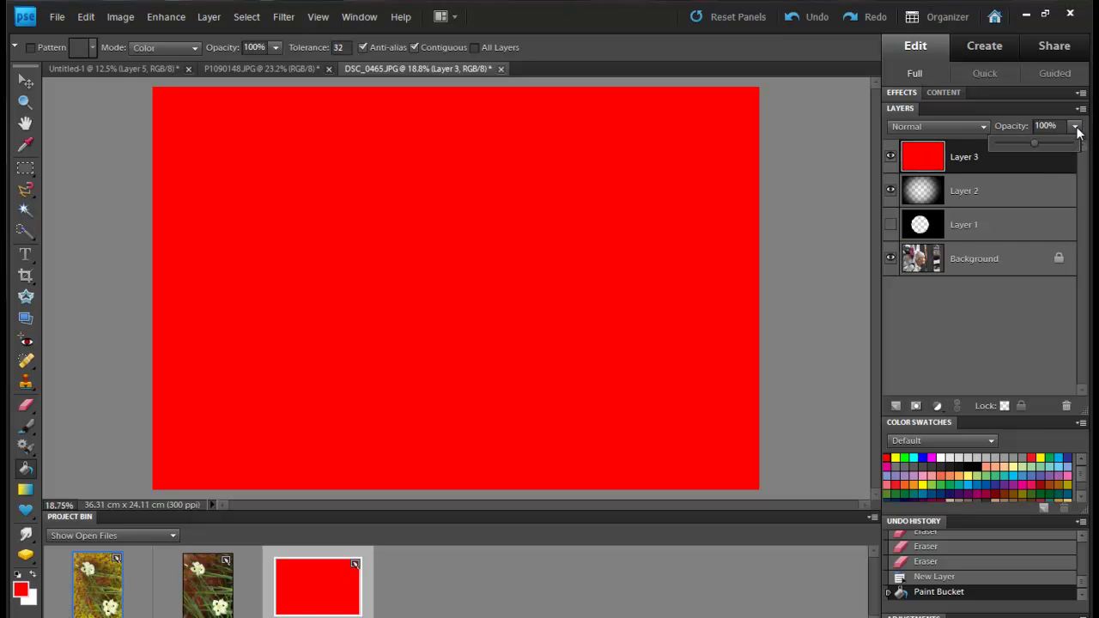
pyautogui.moveTo(1074, 145); pyautogui.dragTo(1062, 148)
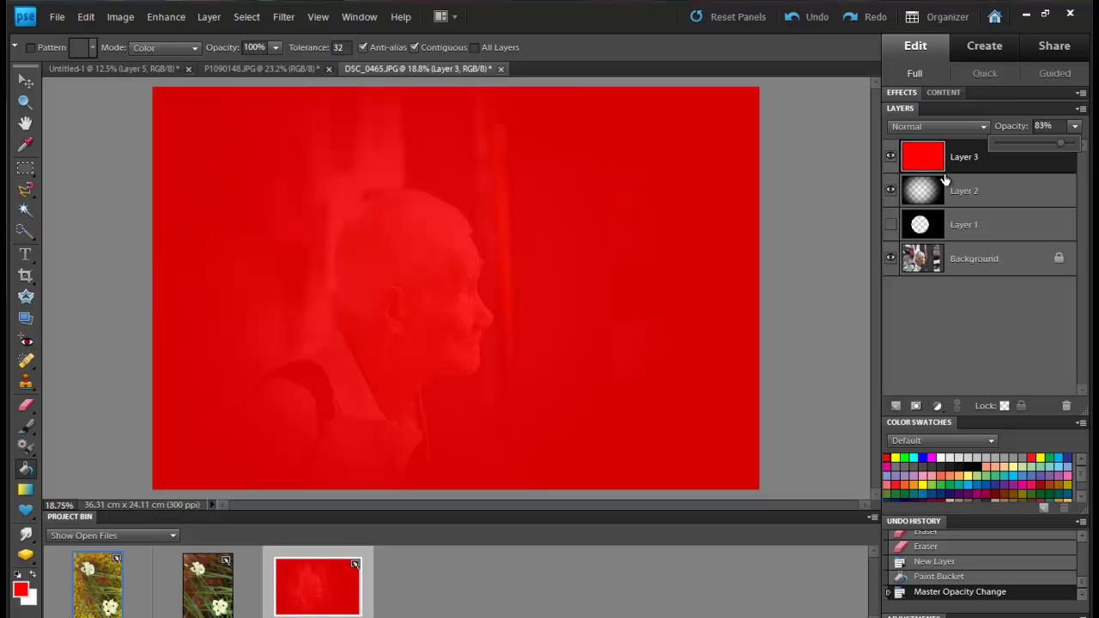
# Erase the red of Layer 3 over the man's head, first with the 2100 px eraser and again with it reduced to 800 px
pyautogui.click(26, 411)
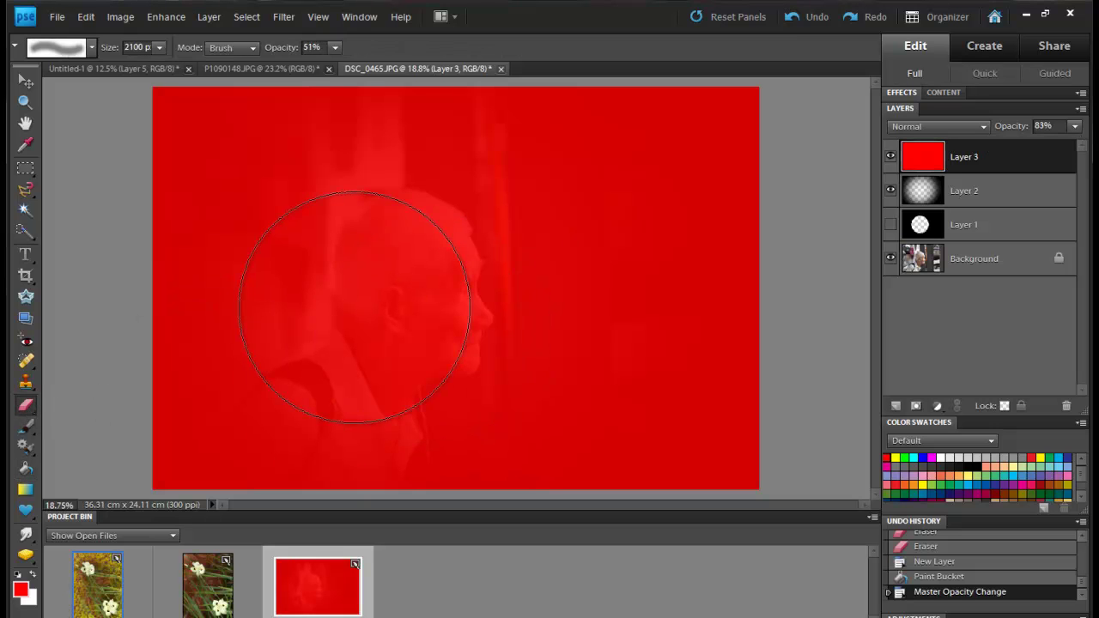
pyautogui.moveTo(358, 309); pyautogui.dragTo(394, 303)
pyautogui.press('[')
pyautogui.press('[')
pyautogui.press('[')
pyautogui.press('[')
pyautogui.press('[')
pyautogui.press('[')
pyautogui.press('[')
pyautogui.press('[')
pyautogui.press('[')
pyautogui.press('[')
pyautogui.press('[')
pyautogui.press('[')
pyautogui.press('[')
pyautogui.moveTo(404, 242)
pyautogui.mouseDown()
pyautogui.moveTo(382, 296)
pyautogui.moveTo(397, 332)
pyautogui.moveTo(425, 347)
pyautogui.moveTo(454, 324)
pyautogui.moveTo(432, 257)
pyautogui.moveTo(396, 232)
pyautogui.moveTo(378, 246)
pyautogui.moveTo(383, 345)
pyautogui.moveTo(430, 342)
pyautogui.moveTo(433, 314)
pyautogui.moveTo(415, 253)
pyautogui.moveTo(394, 247)
pyautogui.moveTo(378, 326)
pyautogui.moveTo(403, 350)
pyautogui.moveTo(437, 339)
pyautogui.moveTo(441, 304)
pyautogui.moveTo(433, 249)
pyautogui.moveTo(391, 223)
pyautogui.moveTo(371, 333)
pyautogui.moveTo(443, 343)
pyautogui.moveTo(449, 307)
pyautogui.moveTo(433, 258)
pyautogui.moveTo(393, 241)
pyautogui.moveTo(364, 275)
pyautogui.moveTo(375, 347)
pyautogui.moveTo(430, 356)
pyautogui.moveTo(452, 325)
pyautogui.moveTo(435, 250)
pyautogui.moveTo(393, 228)
pyautogui.moveTo(441, 244)
pyautogui.moveTo(422, 296)
pyautogui.mouseUp()
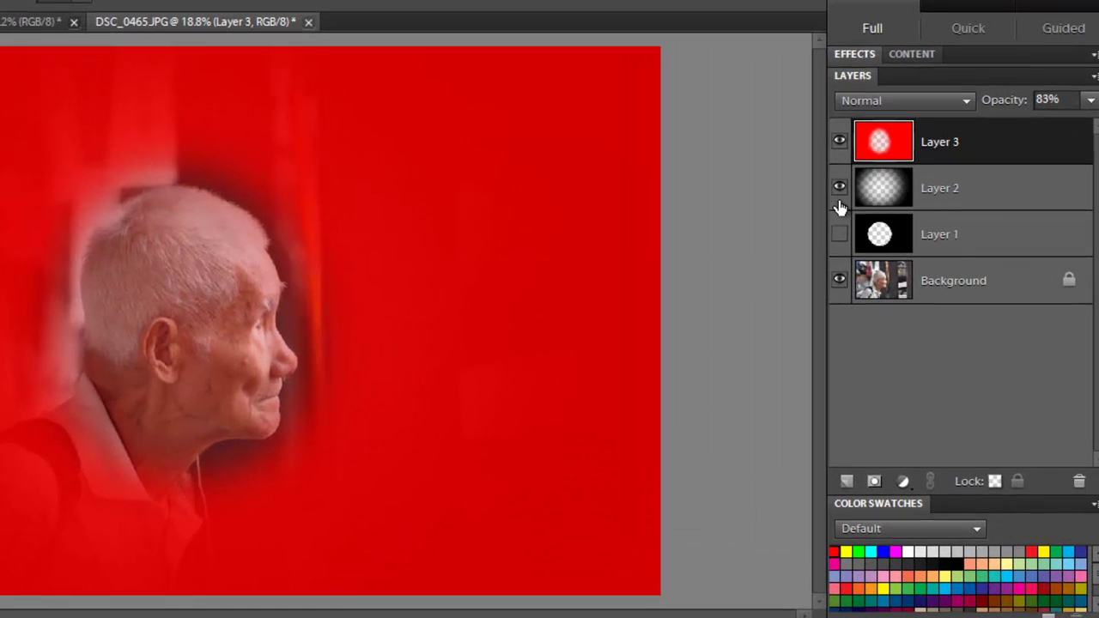
# Move Layer 2 above the red Layer 3 and lower Layer 2's opacity to 73%
pyautogui.click(973, 199)
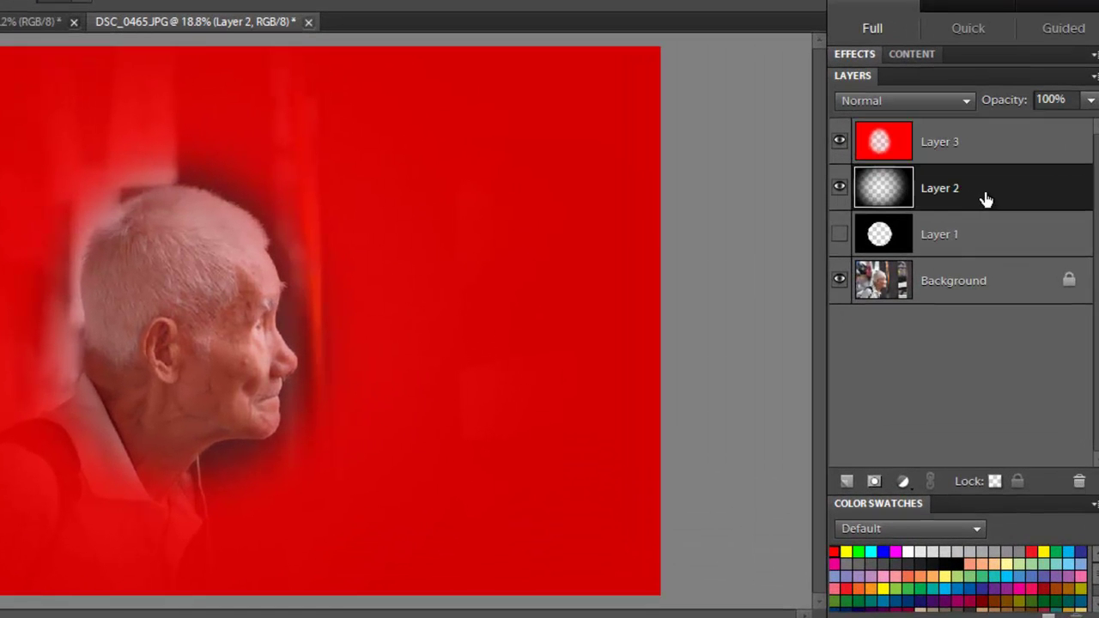
pyautogui.moveTo(987, 197); pyautogui.dragTo(994, 127)
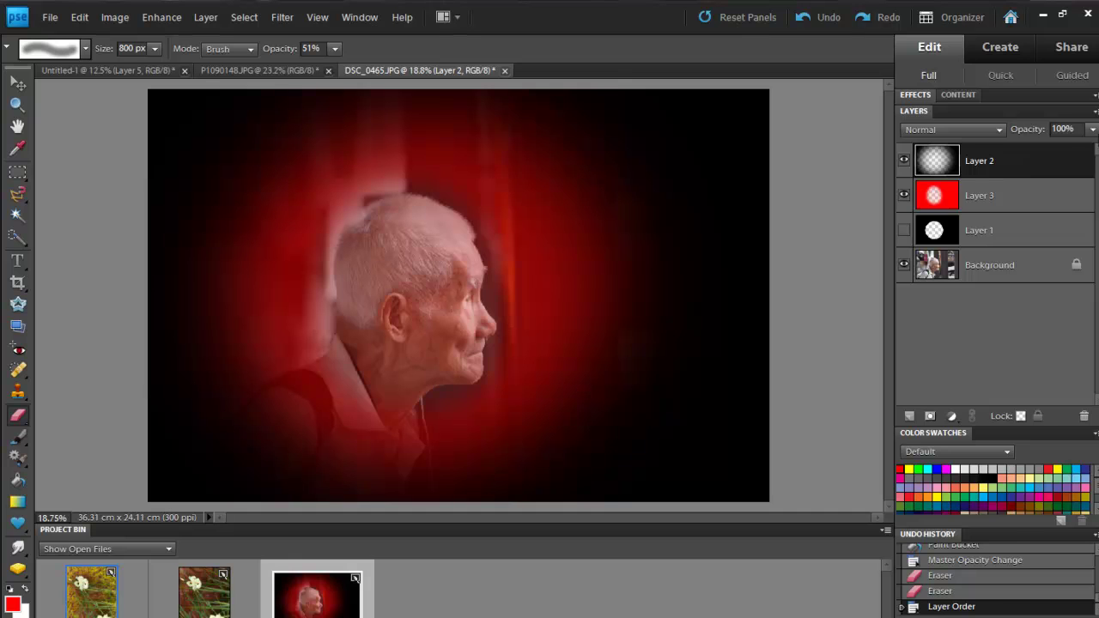
pyautogui.click(1093, 129)
pyautogui.moveTo(1095, 150); pyautogui.dragTo(1072, 151)
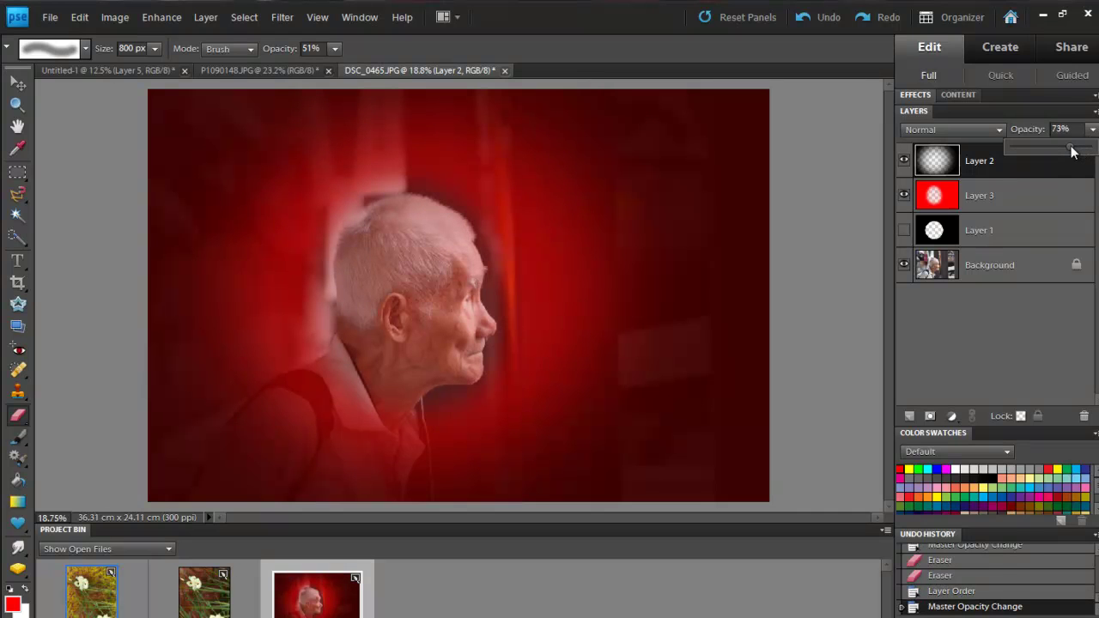
# Show Layer 1 and hide the Background photo layer
pyautogui.click(904, 232)
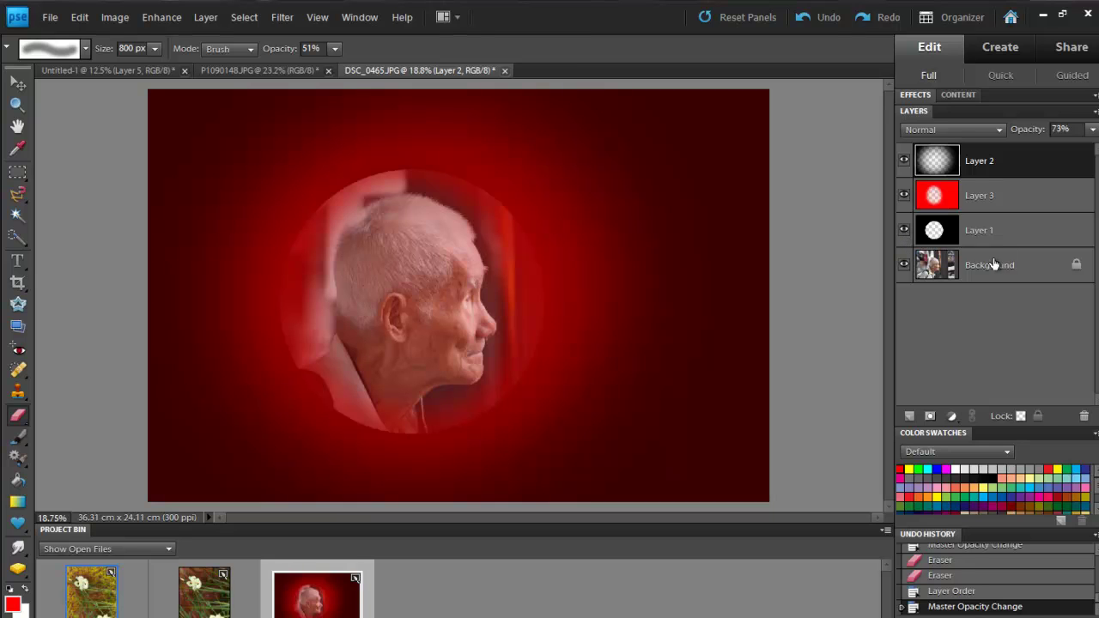
pyautogui.click(905, 267)
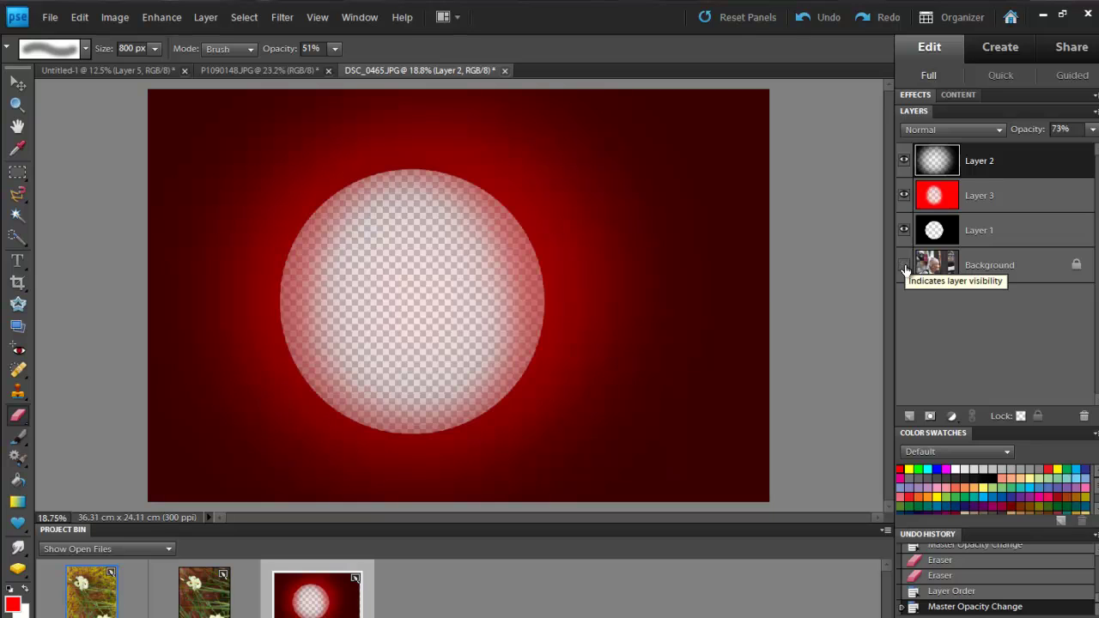